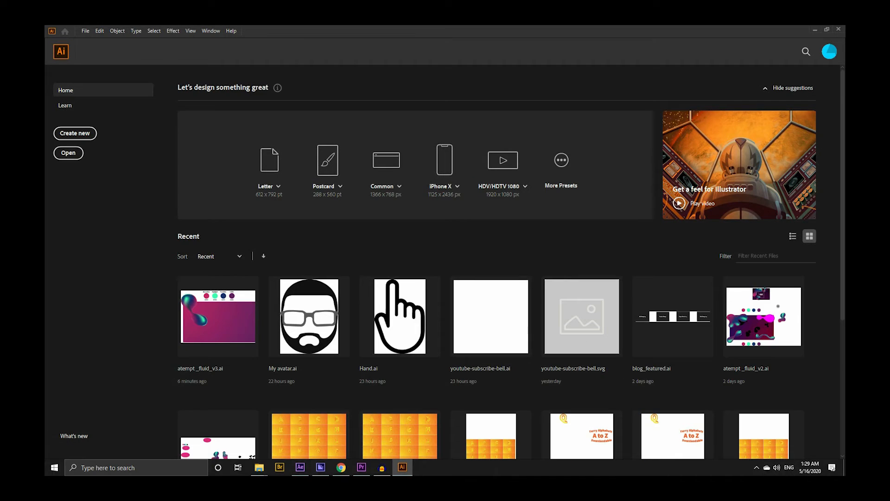
# Create a new 1920 x 1080 px document using the Web-Large preset.
pyautogui.click(75, 133)
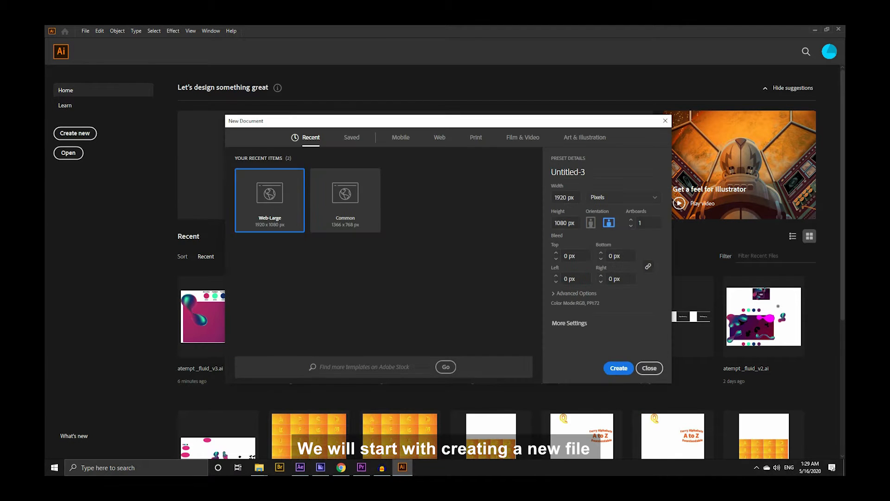
pyautogui.press('Return')
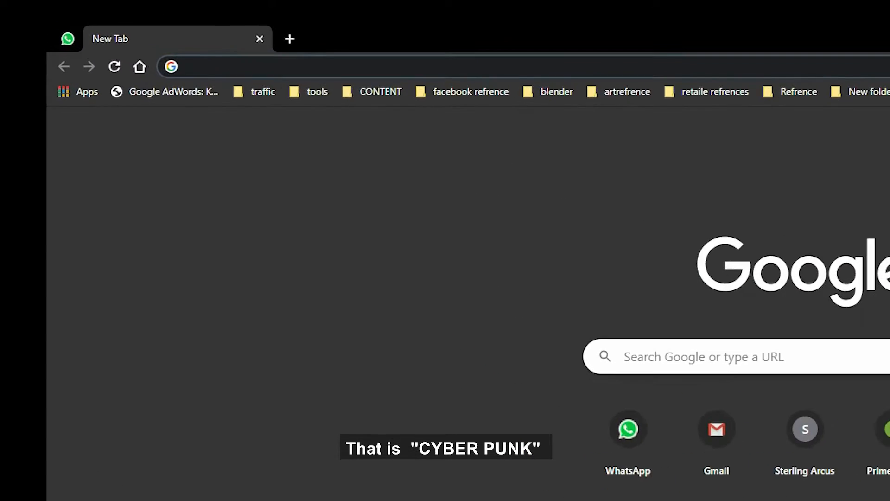
# Switch to Chrome, search Google Images for "cyberpunk color palette" and open the Cyberpunk Neon Color Palette image.
pyautogui.click(723, 357)
pyautogui.write('cy')
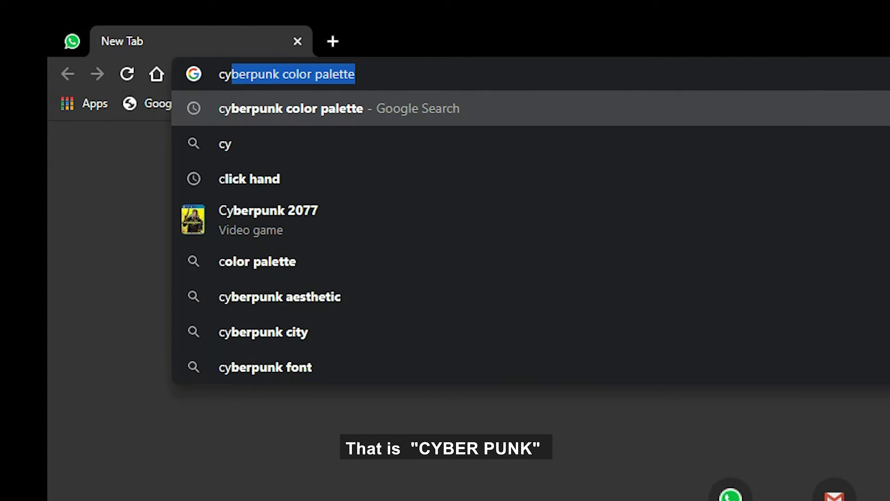
pyautogui.write('b')
pyautogui.press('Return')
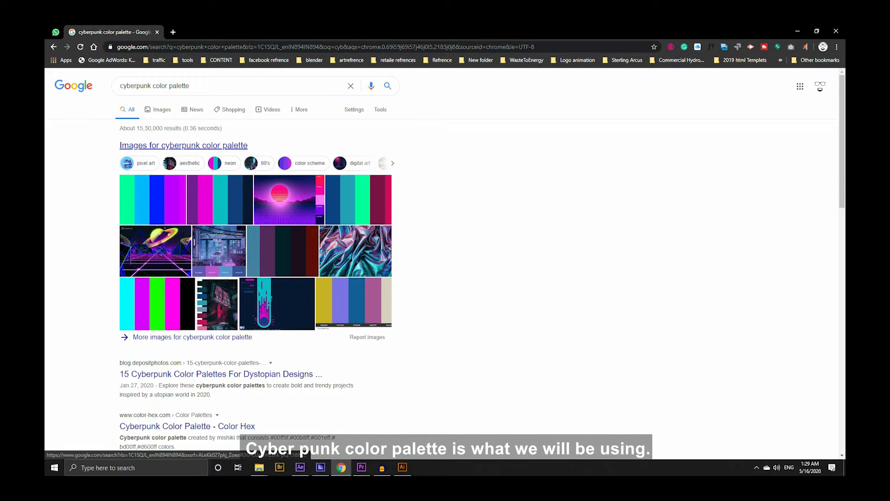
pyautogui.click(412, 293)
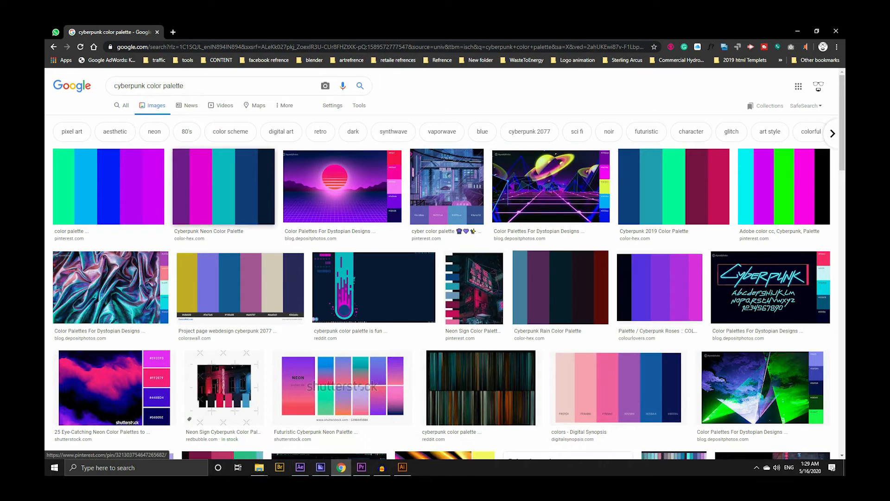
pyautogui.click(221, 190)
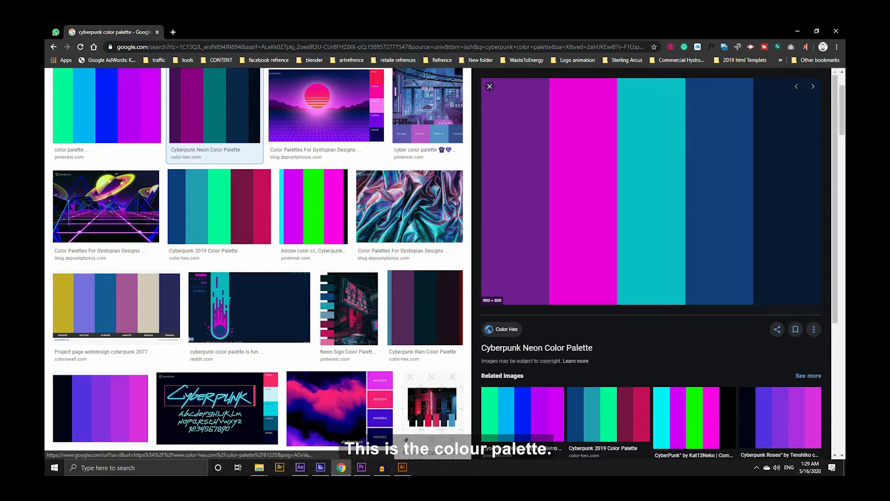
# Copy the palette image, paste it into the Illustrator document and move it above the artboard.
pyautogui.rightClick(666, 190)
pyautogui.click(692, 288)
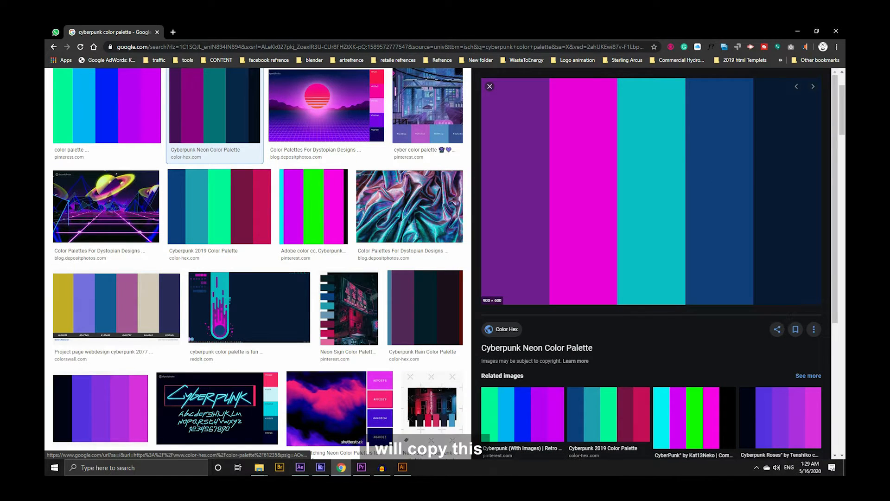
pyautogui.hotkey('alt', 'Tab')
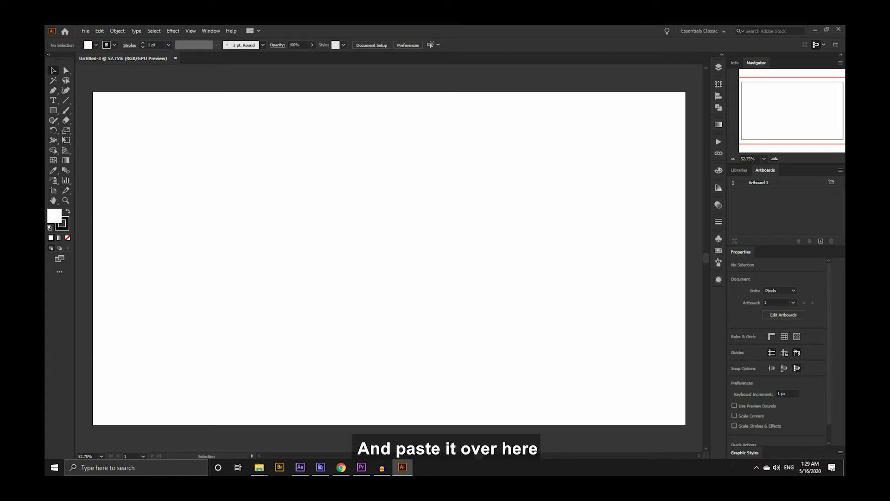
pyautogui.hotkey('ctrl', 'v')
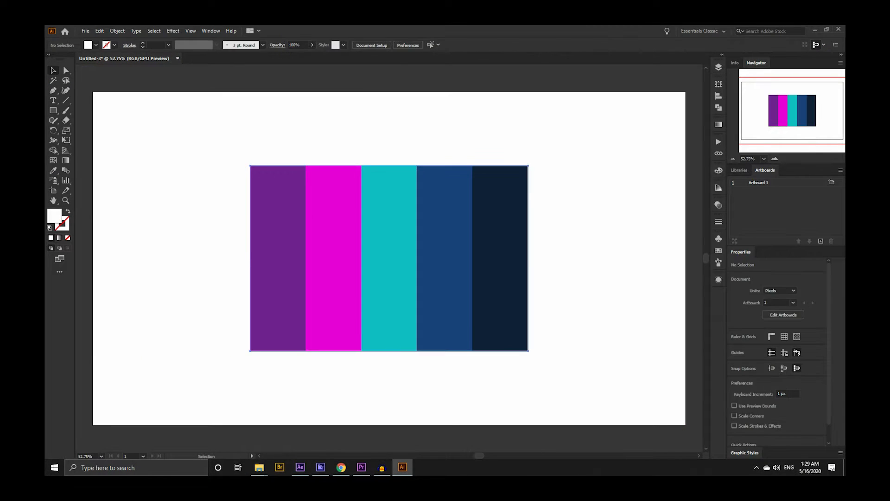
pyautogui.moveTo(417, 334); pyautogui.dragTo(373, 205)
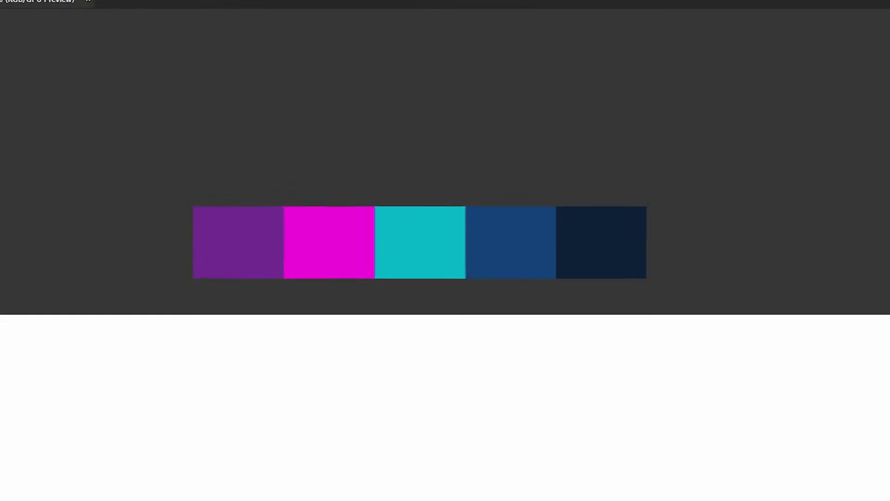
# Draw a row of 114 px squares above the artboard and fill the first with the palette's purple.
pyautogui.press('m')
pyautogui.moveTo(214, 140)
pyautogui.mouseDown()
pyautogui.moveTo(283, 209)
pyautogui.moveTo(272, 197)
pyautogui.moveTo(360, 170)
pyautogui.moveTo(347, 175)
pyautogui.moveTo(658, 176)
pyautogui.mouseUp()
pyautogui.press('i')
pyautogui.click(238, 236)
pyautogui.press('v')
# Fill the remaining four squares with the magenta, teal, blue and dark navy sampled from the palette image.
pyautogui.press('i')
pyautogui.click(310, 306)
pyautogui.press('v')
pyautogui.press('i')
pyautogui.click(445, 279)
pyautogui.press('v')
pyautogui.press('i')
pyautogui.click(579, 278)
pyautogui.press('v')
pyautogui.press('i')
pyautogui.click(699, 274)
pyautogui.press('v')
pyautogui.moveTo(32, 103); pyautogui.dragTo(709, 153)
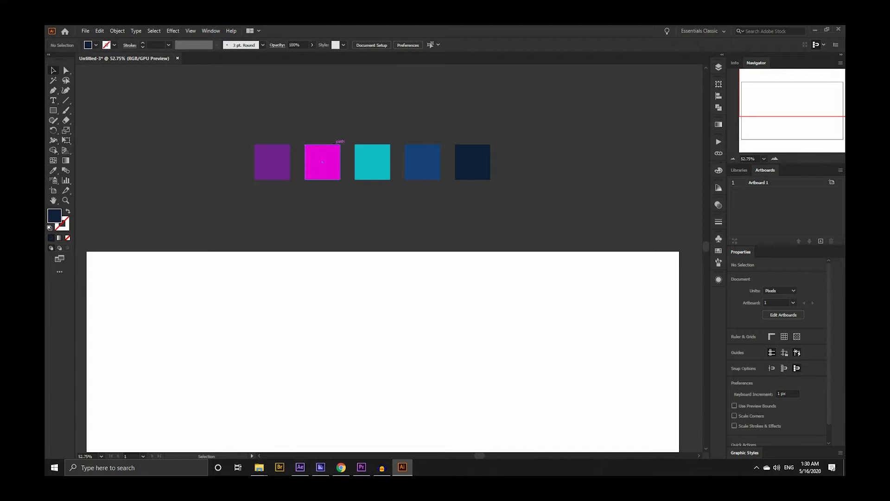
# Move all five colour squares down together, closer to the artboard's upper edge, and deselect them.
pyautogui.hotkey('ctrl', 'a')
pyautogui.moveTo(372, 162); pyautogui.dragTo(372, 210)
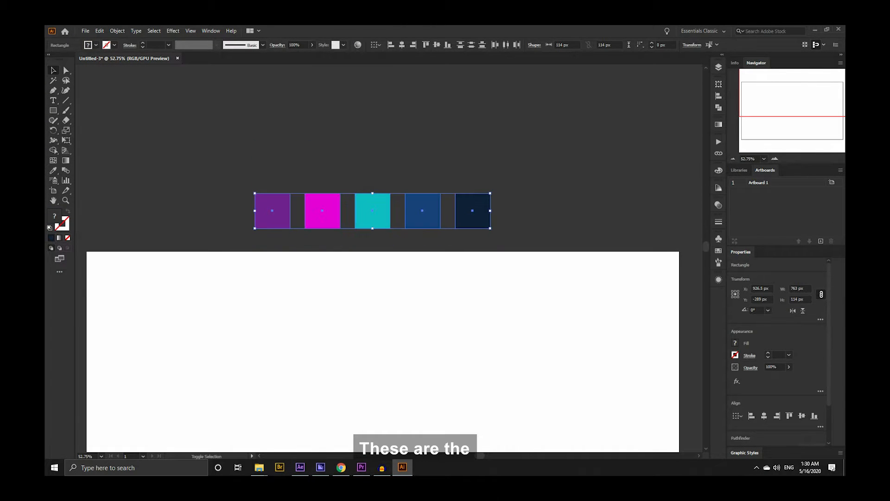
pyautogui.hotkey('ctrl', 'shift', 'a')
pyautogui.scroll(-4, 384, 260)
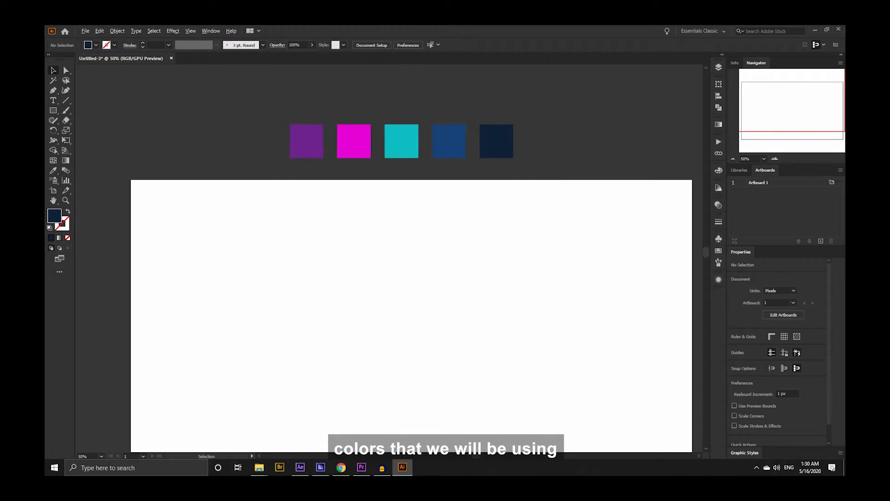
pyautogui.scroll(-1, 491, 166)
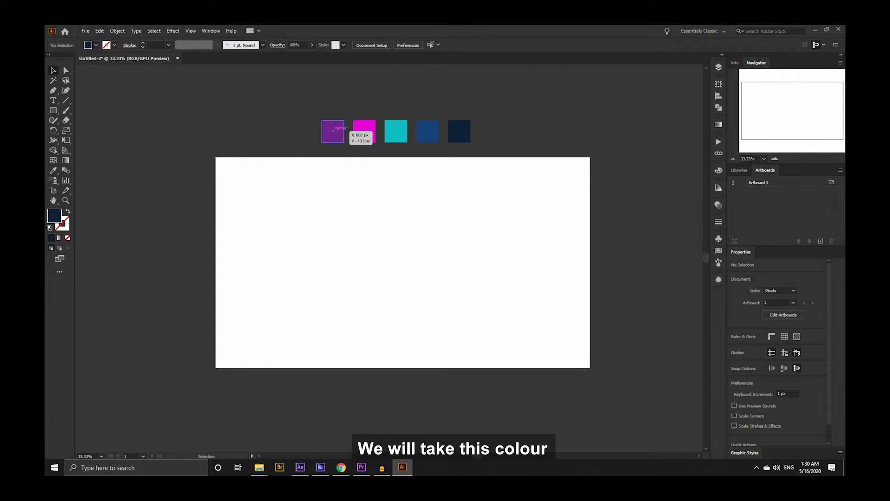
# Draw a 1920 x 1080 px rectangle covering the artboard, filled with the dark navy of the last colour square.
pyautogui.click(333, 132)
pyautogui.click(459, 131)
pyautogui.hotkey('ctrl', 'shift', 'a')
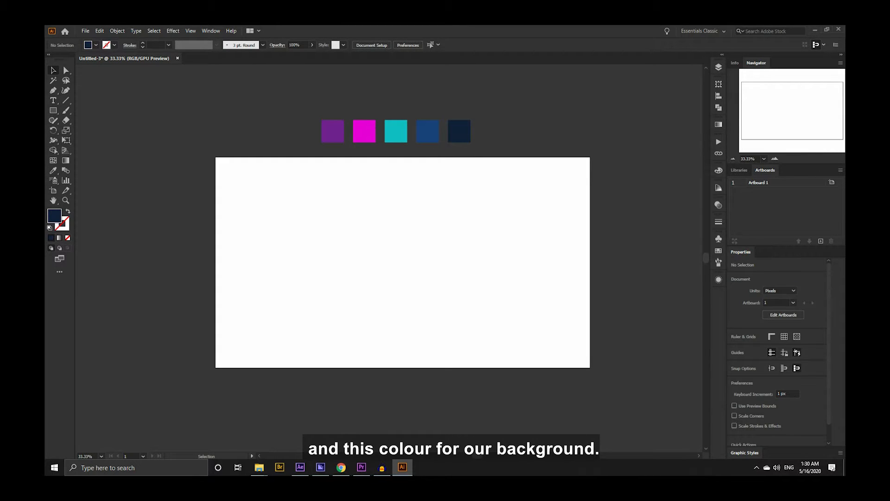
pyautogui.press('m')
pyautogui.moveTo(216, 158); pyautogui.dragTo(590, 367)
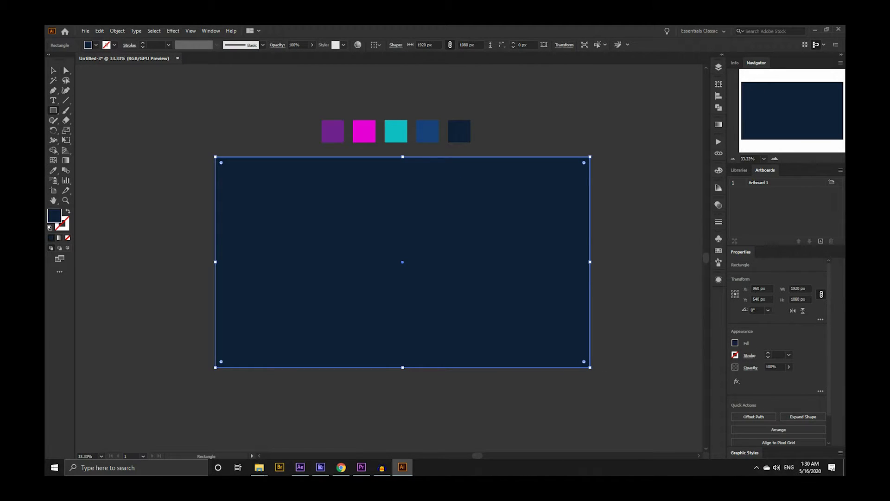
# Save the purple square's fill as a global process swatch, R=113 G=28 B=145.
pyautogui.press('v')
pyautogui.click(333, 131)
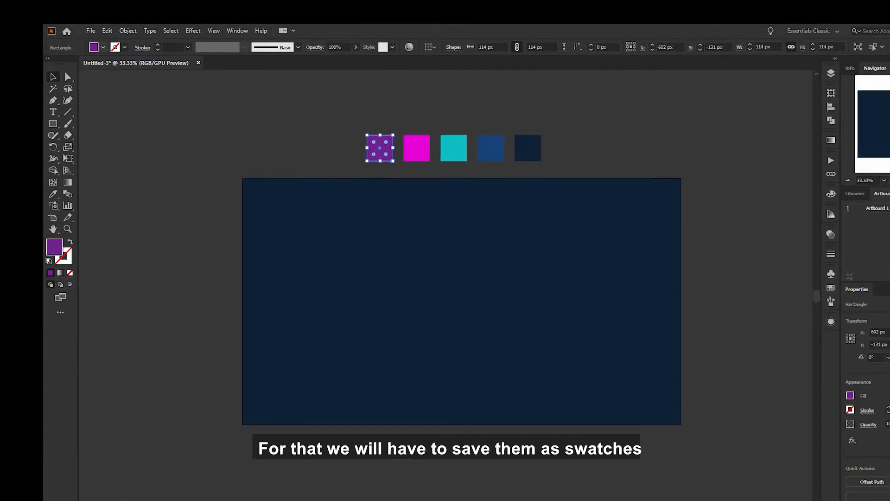
pyautogui.click(96, 45)
pyautogui.click(141, 121)
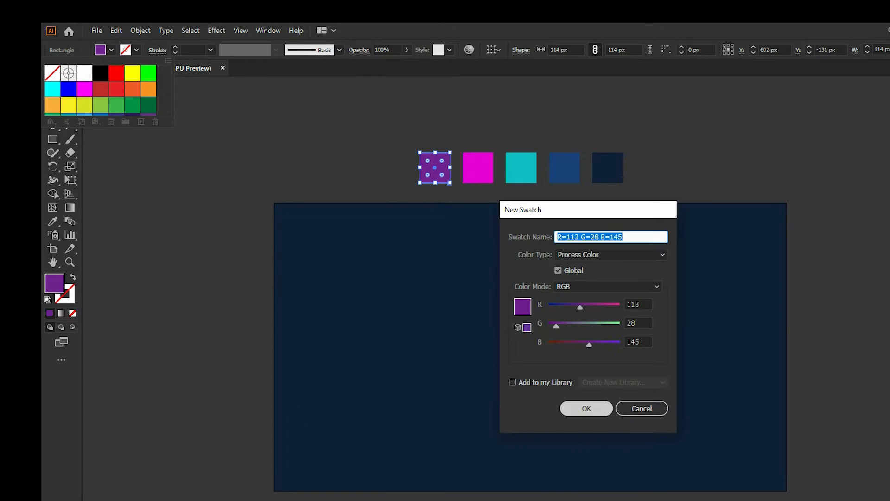
pyautogui.click(586, 408)
# Save the dark navy square's fill as a new swatch.
pyautogui.click(608, 168)
pyautogui.click(610, 170)
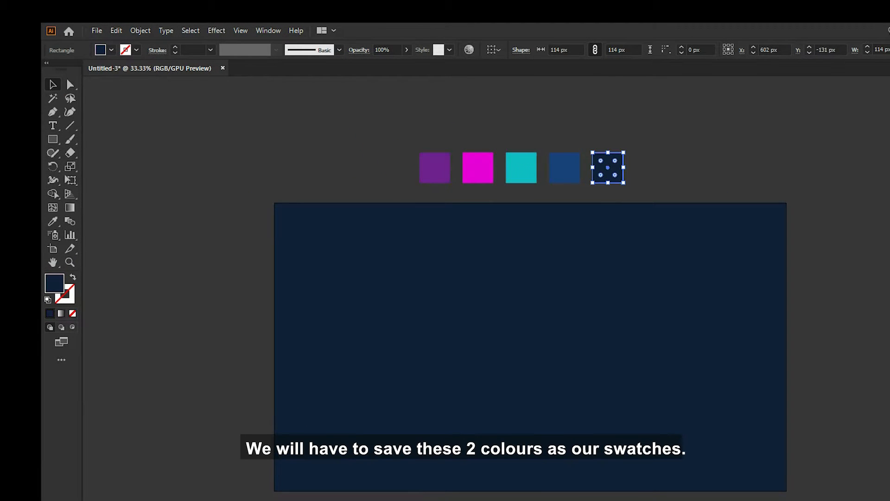
pyautogui.click(110, 49)
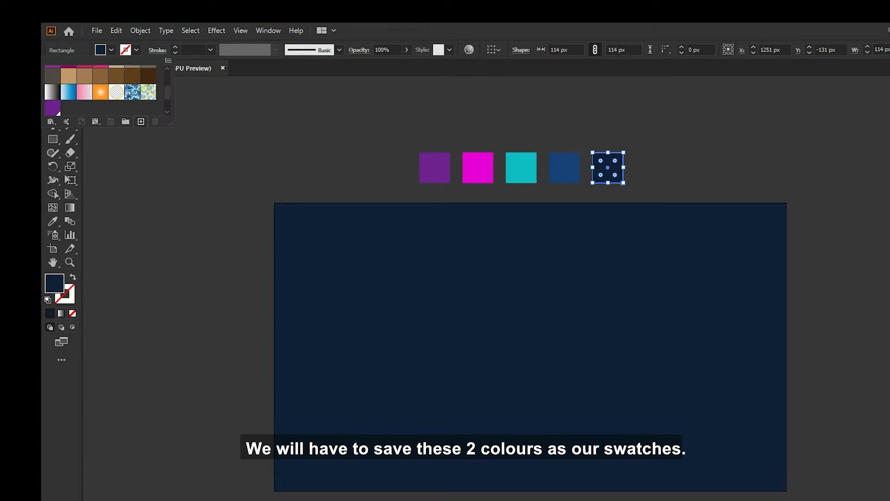
pyautogui.click(141, 122)
pyautogui.click(586, 408)
pyautogui.press('Escape')
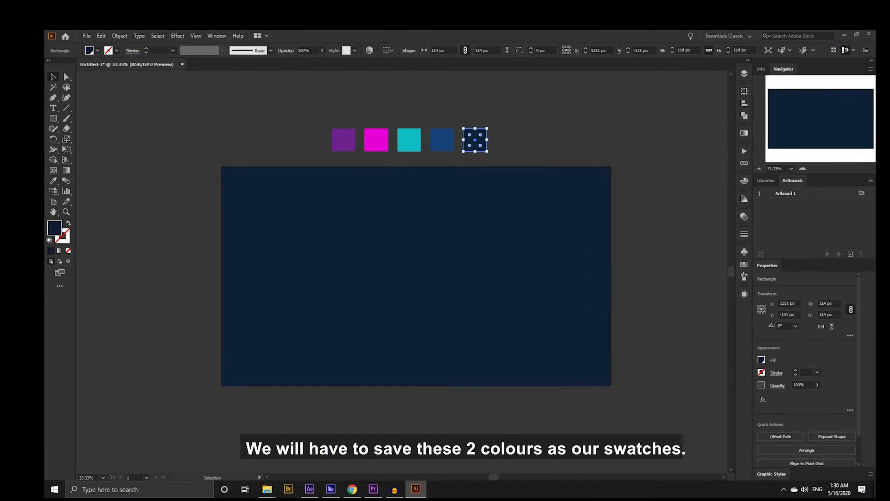
# Apply a gradient fill to the background rectangle and set its start colour to the saved purple swatch.
pyautogui.click(418, 277)
pyautogui.click(719, 131)
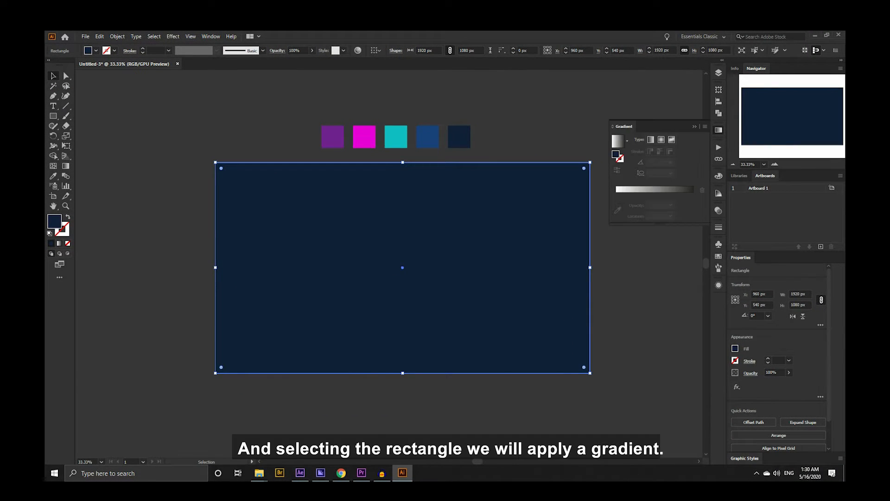
pyautogui.click(617, 141)
pyautogui.doubleClick(615, 205)
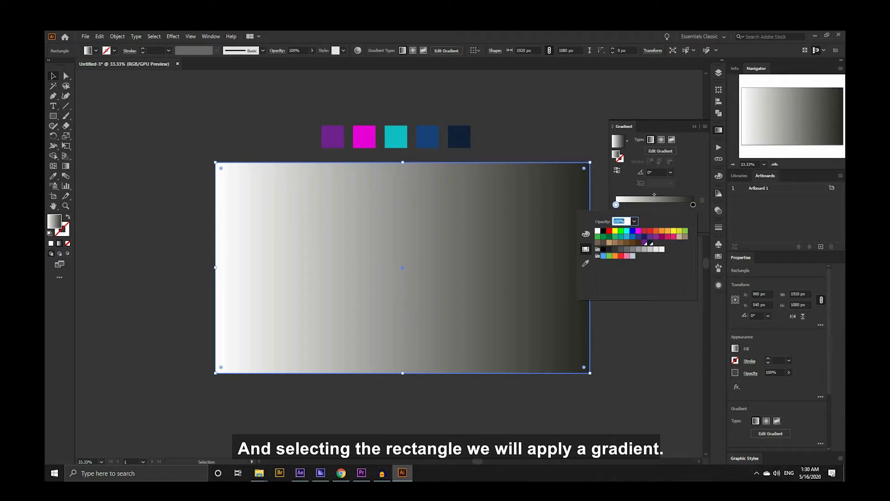
pyautogui.click(586, 234)
pyautogui.click(585, 249)
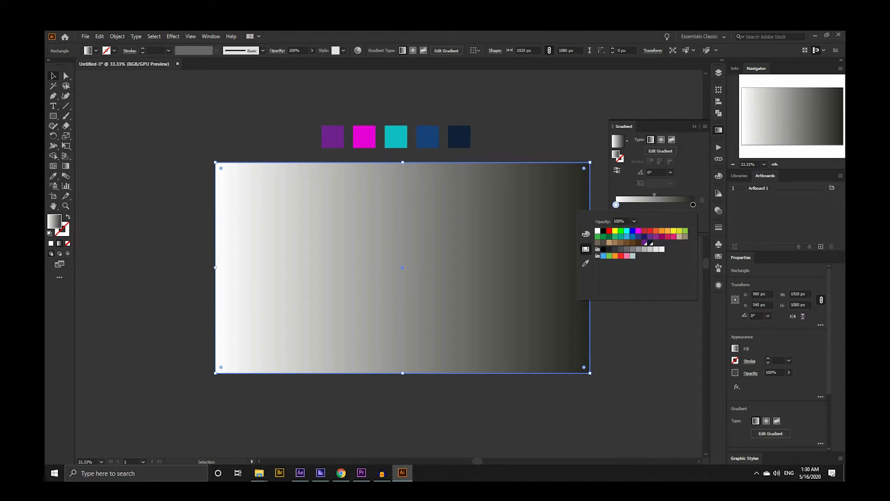
pyautogui.click(644, 242)
# Set the gradient's end colour to the saved dark navy swatch.
pyautogui.click(691, 204)
pyautogui.doubleClick(690, 205)
pyautogui.click(691, 204)
pyautogui.hotkey('ctrl', 'z')
pyautogui.doubleClick(693, 204)
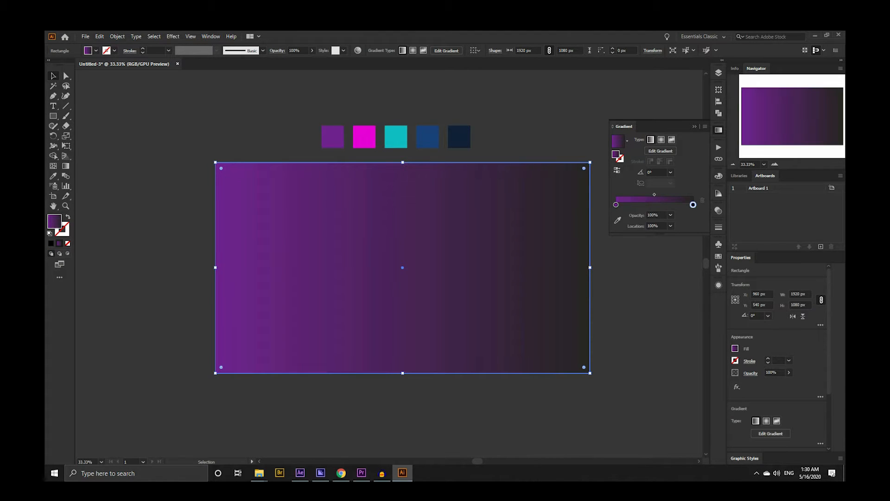
pyautogui.click(650, 243)
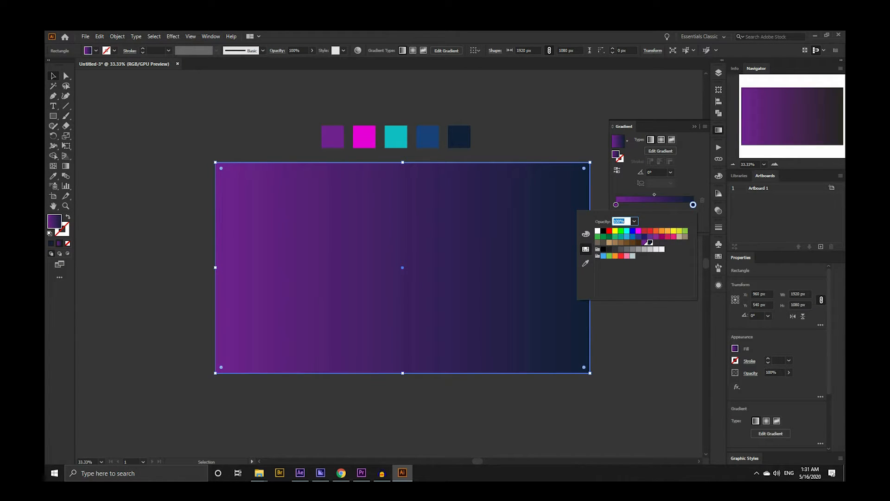
# Make the gradient radial and run it diagonally from purple at the rectangle's upper-left corner to navy at its lower-right corner.
pyautogui.click(661, 140)
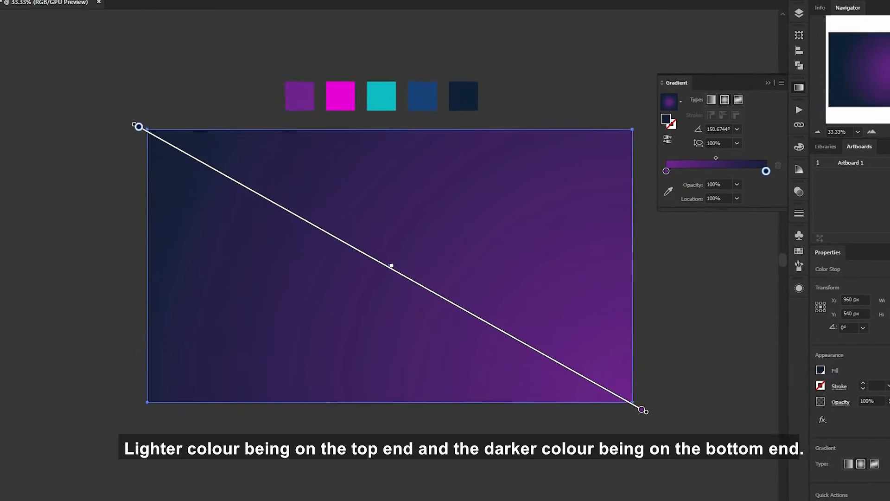
pyautogui.moveTo(201, 152); pyautogui.dragTo(614, 387)
pyautogui.press('v')
pyautogui.click(623, 371)
pyautogui.click(524, 297)
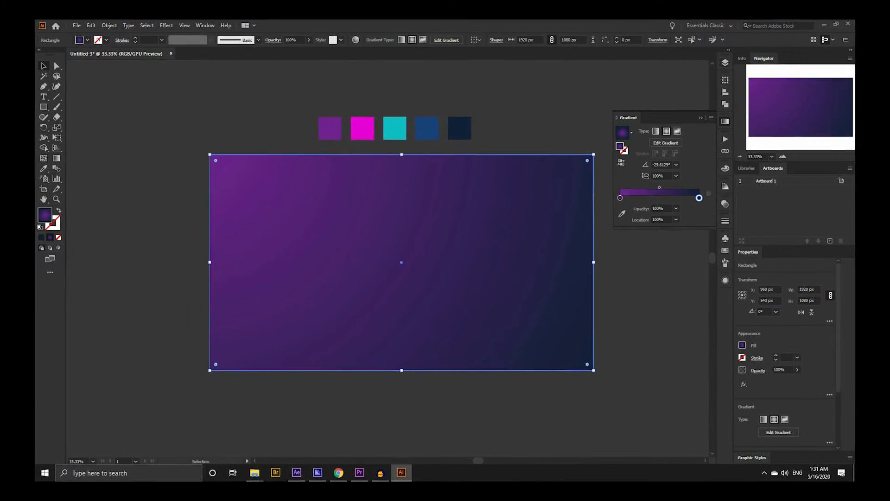
# Move the background rectangle below the colour squares in Layer 1's stacking order and lock it.
pyautogui.click(718, 67)
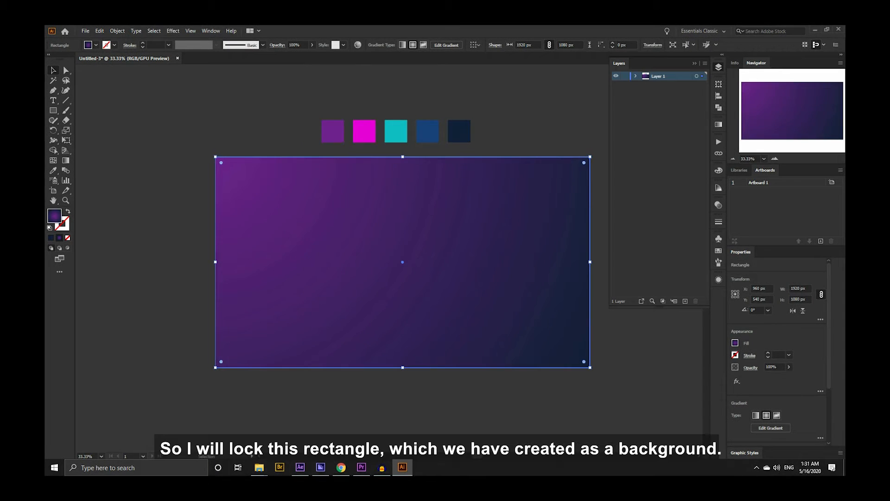
pyautogui.click(636, 76)
pyautogui.click(674, 85)
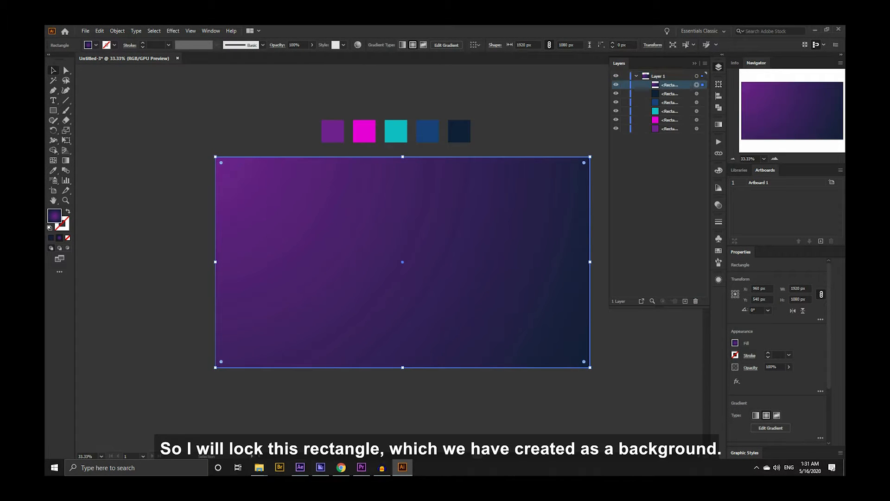
pyautogui.moveTo(674, 85); pyautogui.dragTo(675, 132)
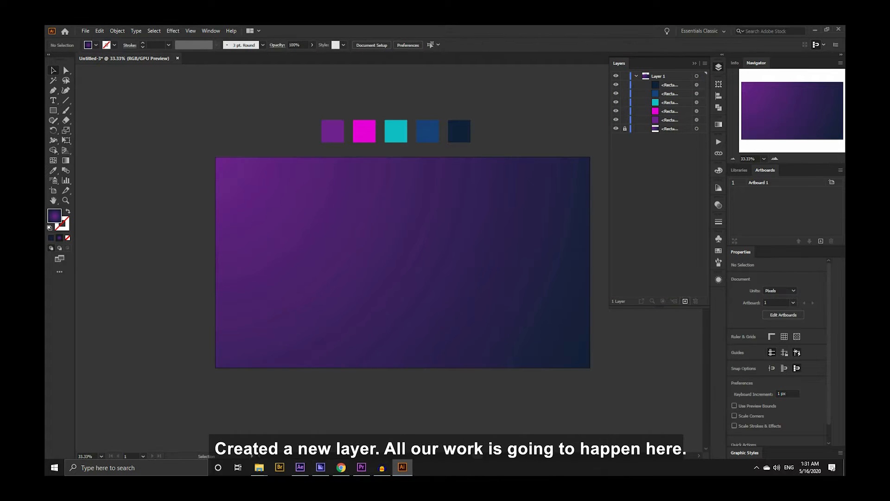
# Add a new layer above Layer 1 and collapse Layer 1's contents.
pyautogui.click(684, 302)
pyautogui.click(636, 84)
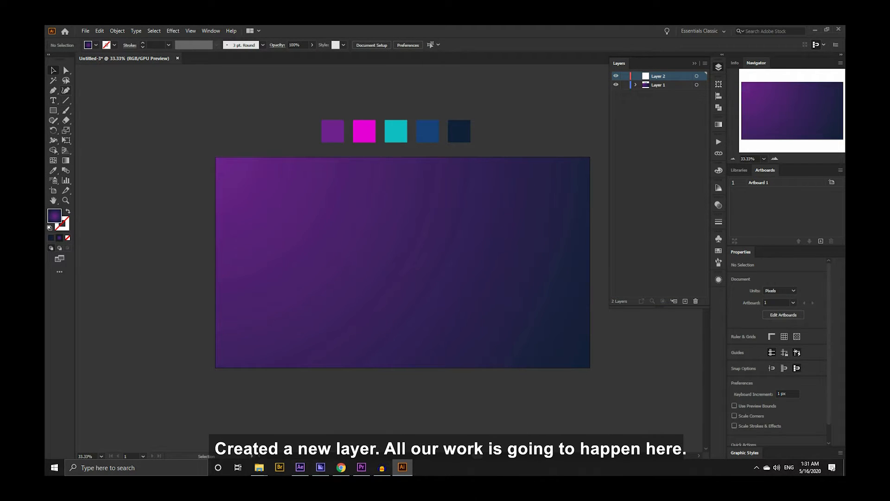
# Start an organic path with the Curvature tool, arcing above the background's upper-left corner and curving down into a narrow neck inside it.
pyautogui.click(65, 91)
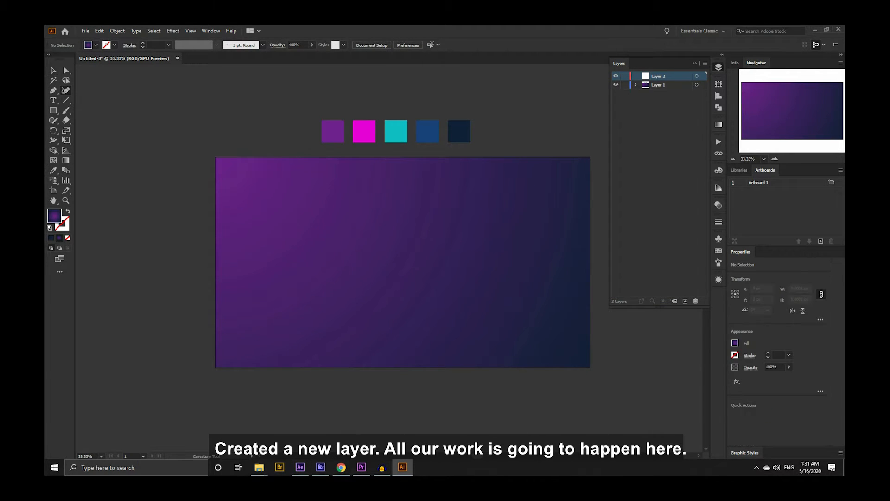
pyautogui.hotkey('ctrl', '0')
pyautogui.hotkey('ctrl', '-')
pyautogui.moveTo(390, 259); pyautogui.dragTo(382, 287)
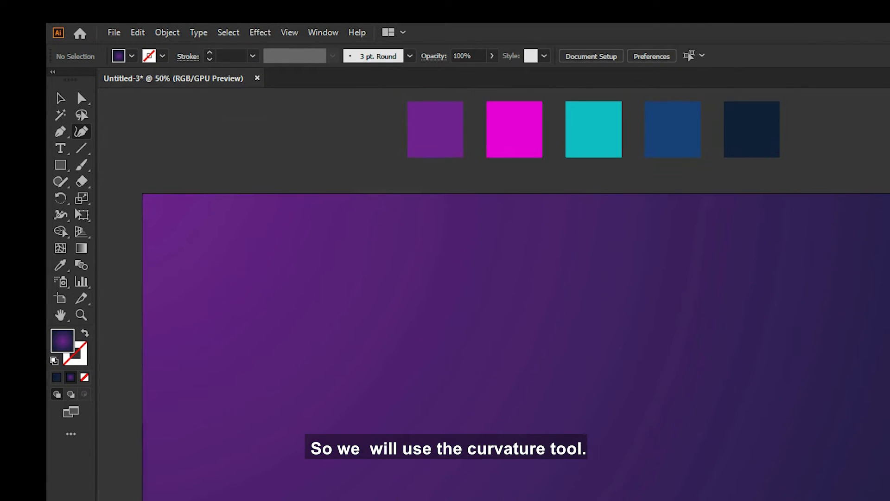
pyautogui.click(162, 153)
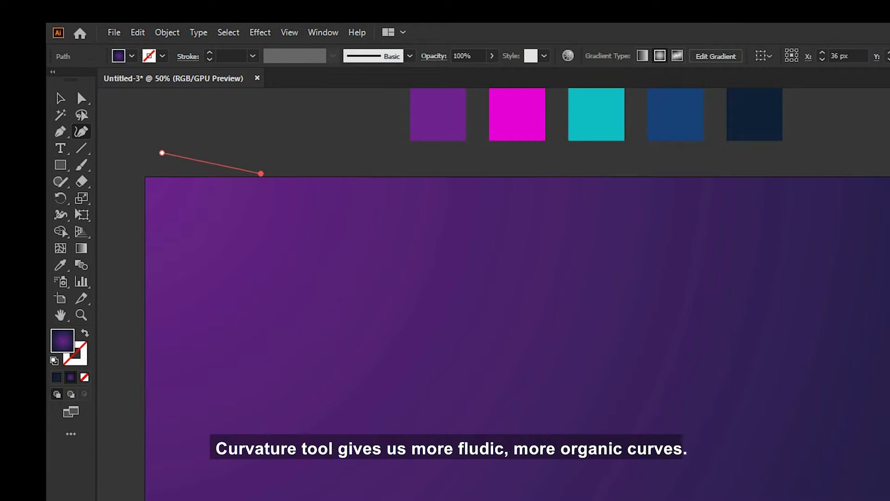
pyautogui.click(241, 138)
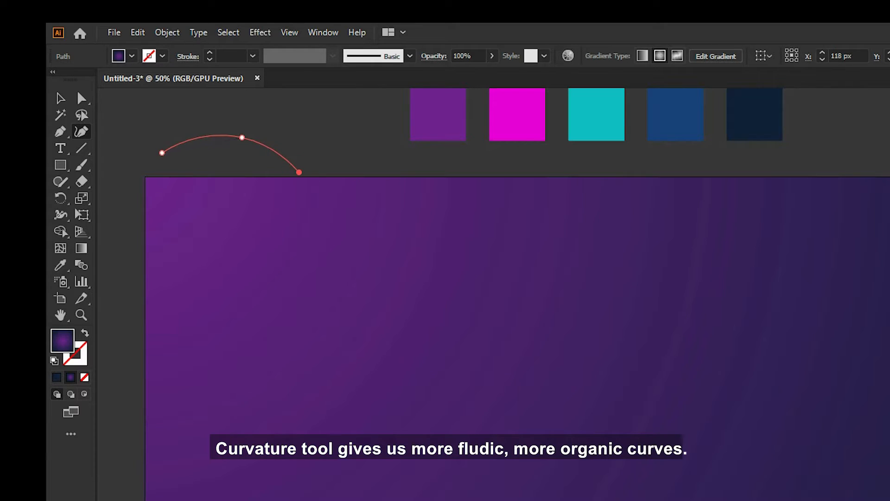
pyautogui.click(299, 172)
pyautogui.click(319, 250)
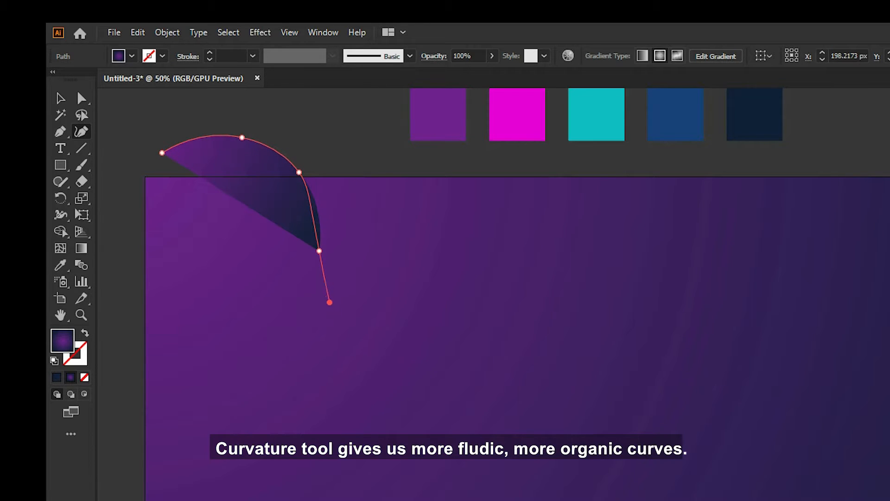
pyautogui.click(345, 285)
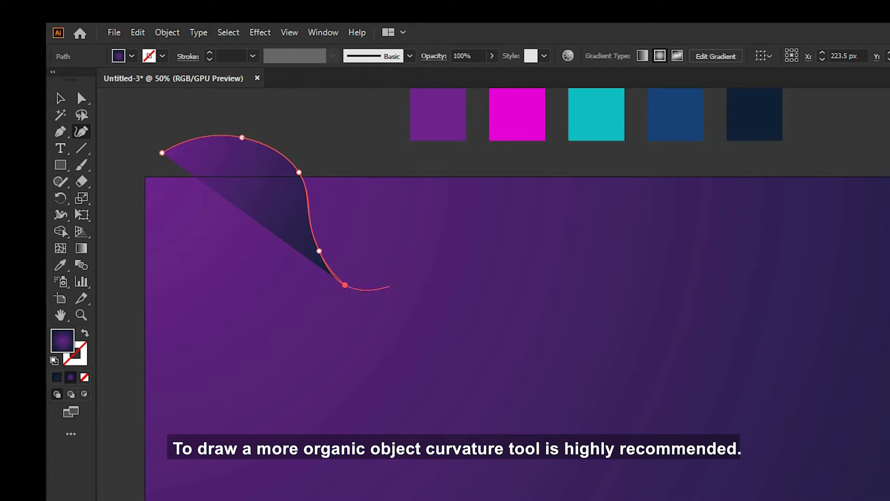
# Continue the curve around a rounded lower lobe and back to its start, closing a two-lobed blob about 780 px wide.
pyautogui.click(408, 294)
pyautogui.click(479, 328)
pyautogui.click(511, 409)
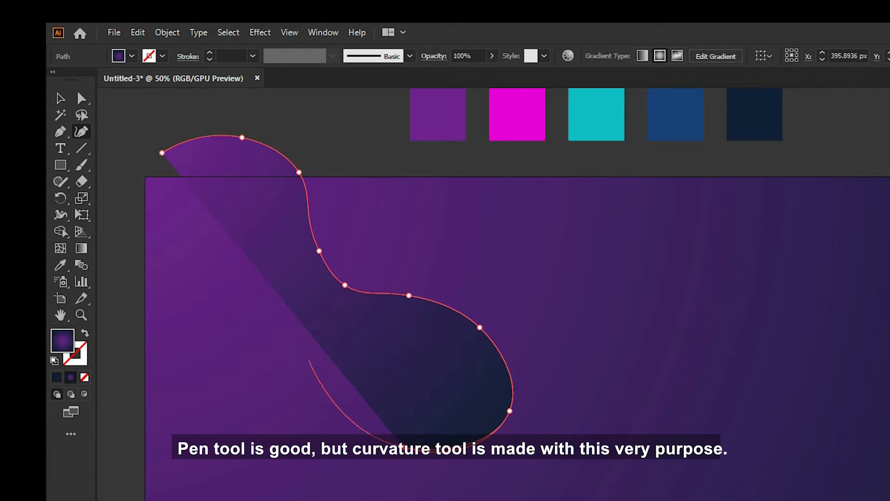
pyautogui.click(336, 354)
pyautogui.click(334, 324)
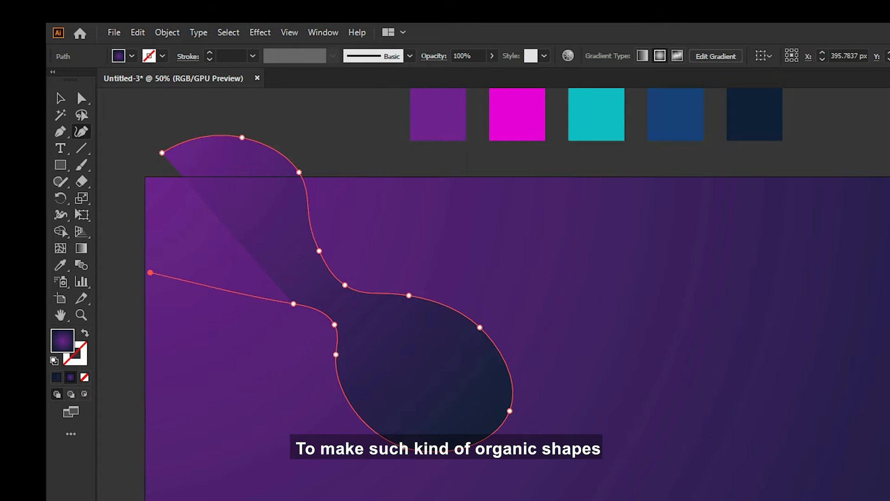
pyautogui.click(150, 272)
pyautogui.click(162, 152)
# Reshape the blob's upper lobe by moving its top anchor points outward and lengthening the curve handle for a rounder outline.
pyautogui.press('a')
pyautogui.moveTo(162, 153); pyautogui.dragTo(138, 152)
pyautogui.moveTo(169, 127); pyautogui.dragTo(177, 113)
pyautogui.moveTo(242, 138); pyautogui.dragTo(240, 129)
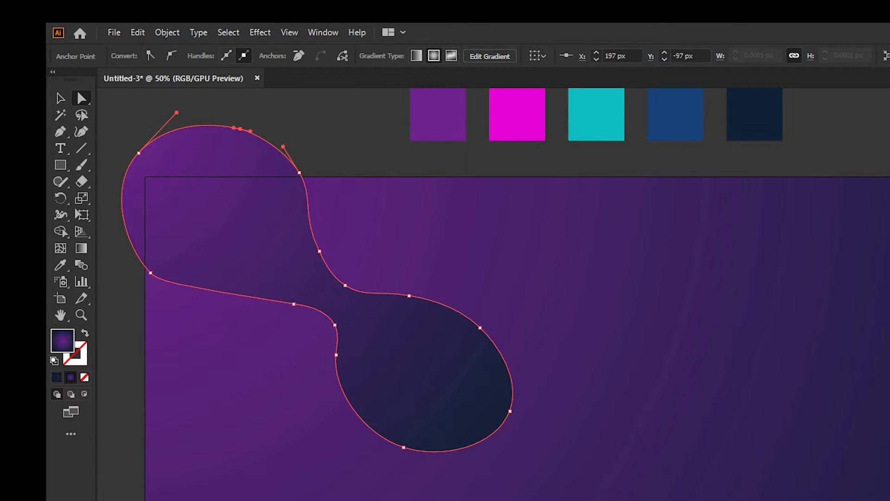
pyautogui.click(132, 278)
pyautogui.click(150, 272)
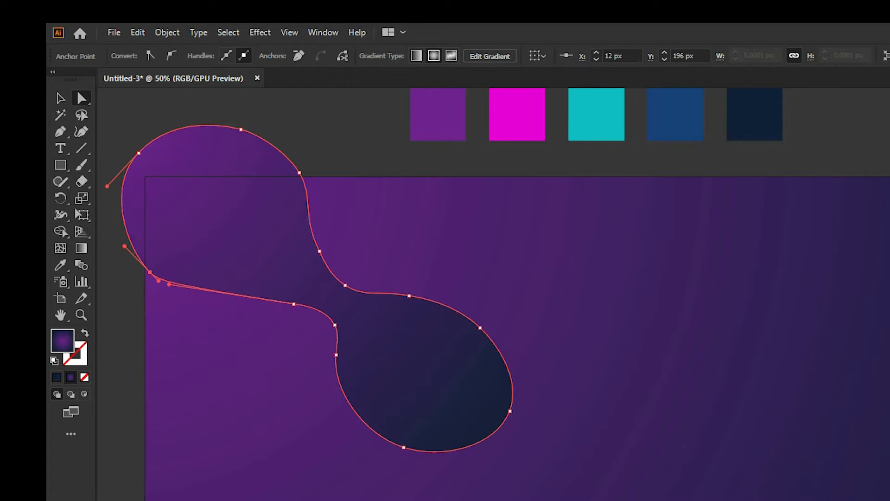
# Smooth the blob's underside between the upper lobe and the neck by adjusting its handles and shifting the neck's anchor points.
pyautogui.click(82, 98)
pyautogui.click(153, 98)
pyautogui.moveTo(158, 280); pyautogui.dragTo(170, 295)
pyautogui.moveTo(290, 306); pyautogui.dragTo(259, 298)
pyautogui.moveTo(136, 280); pyautogui.dragTo(200, 298)
pyautogui.moveTo(331, 327); pyautogui.dragTo(305, 314)
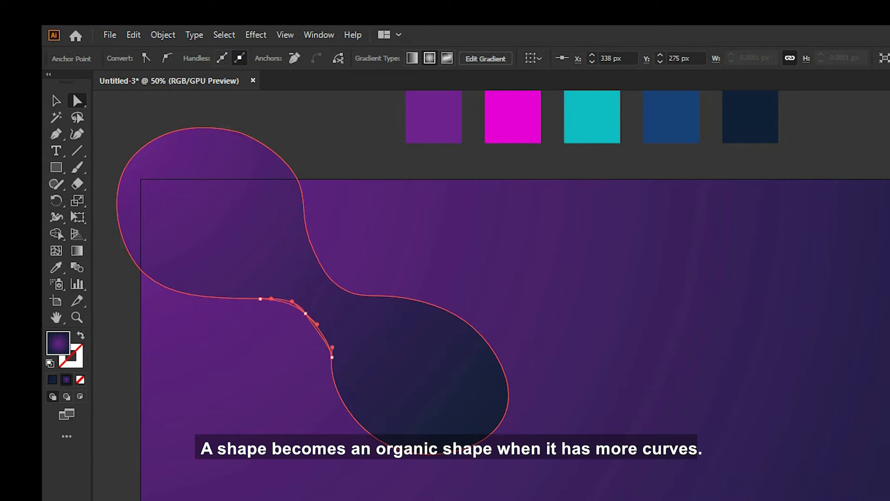
pyautogui.moveTo(337, 359); pyautogui.dragTo(308, 345)
pyautogui.click(318, 352)
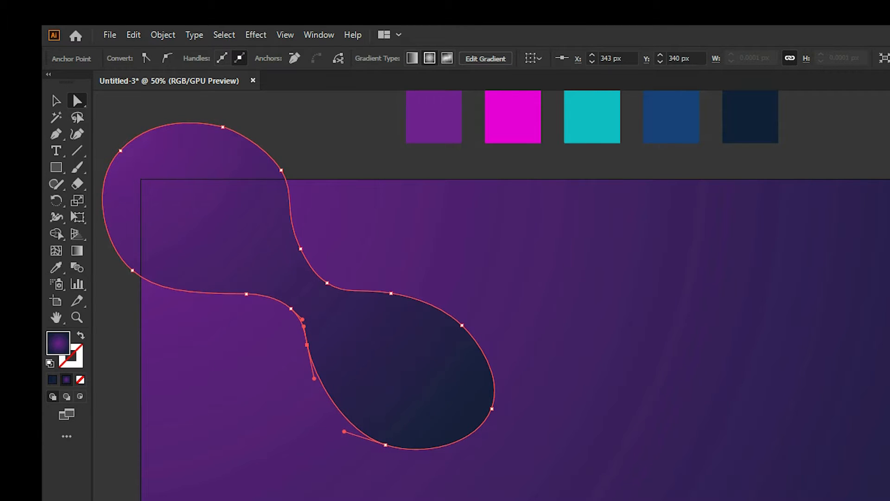
# Refine the lower lobe by moving its bottom and outer anchor points slightly inward, and deselect the blob.
pyautogui.moveTo(385, 444); pyautogui.dragTo(373, 442)
pyautogui.moveTo(492, 408); pyautogui.dragTo(472, 410)
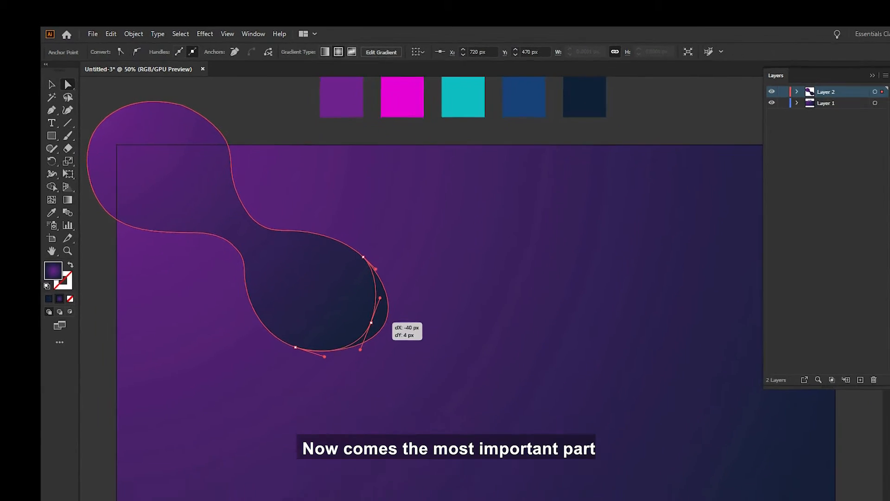
pyautogui.moveTo(371, 323); pyautogui.dragTo(379, 323)
pyautogui.hotkey('ctrl', 'shift', 'a')
# Even out the blob's outline with the Smooth tool.
pyautogui.scroll(3, 481, 325)
pyautogui.hotkey('ctrl', '-')
pyautogui.hotkey('ctrl', '-')
pyautogui.scroll(1, 481, 324)
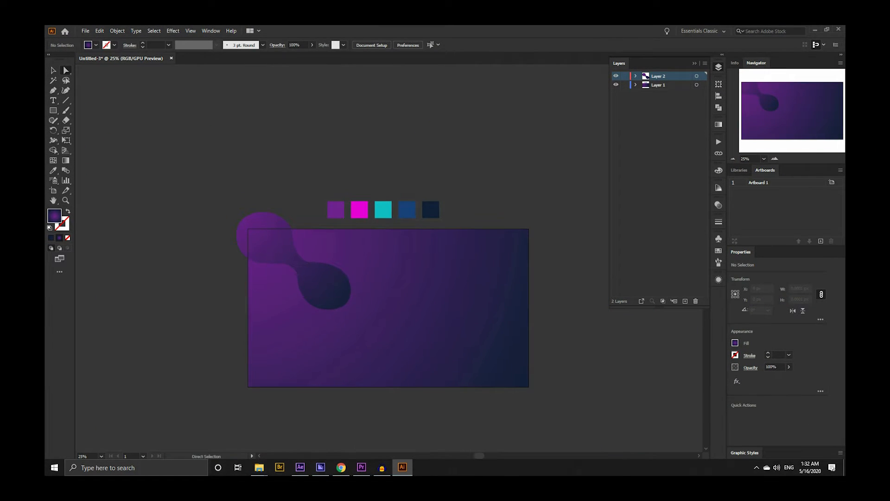
pyautogui.press('v')
pyautogui.click(338, 288)
pyautogui.scroll(1, 361, 289)
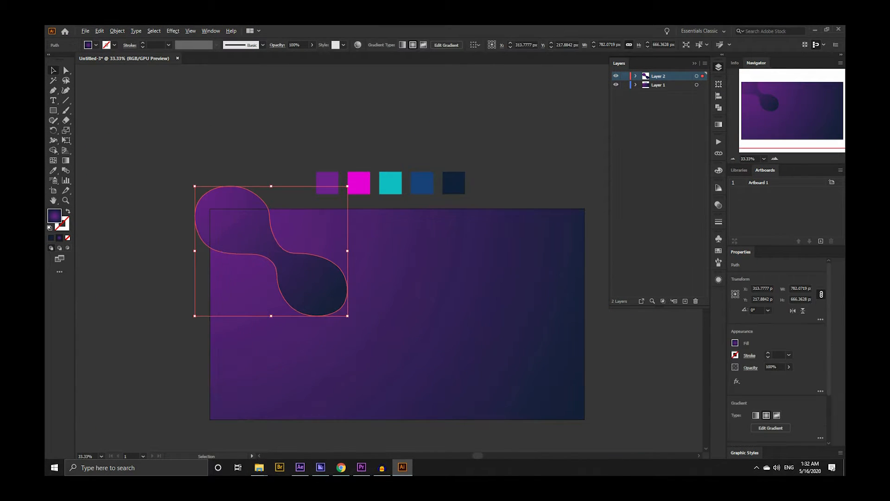
pyautogui.moveTo(53, 120); pyautogui.dragTo(88, 140)
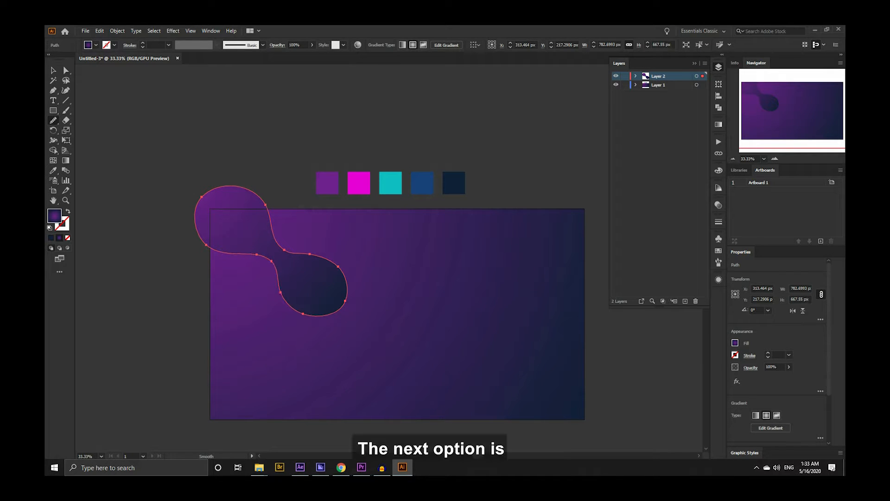
# Simplify the blob's path to 11 anchor points.
pyautogui.click(117, 31)
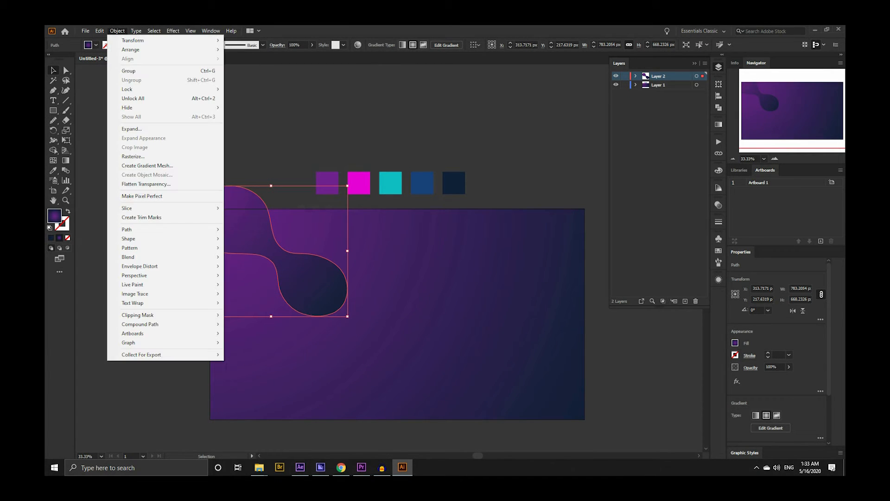
pyautogui.moveTo(127, 229)
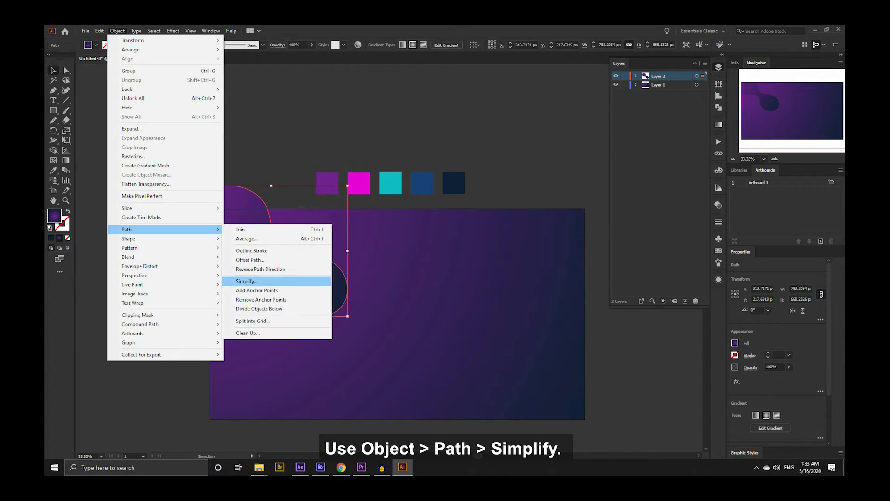
pyautogui.click(245, 282)
pyautogui.moveTo(364, 267); pyautogui.dragTo(392, 267)
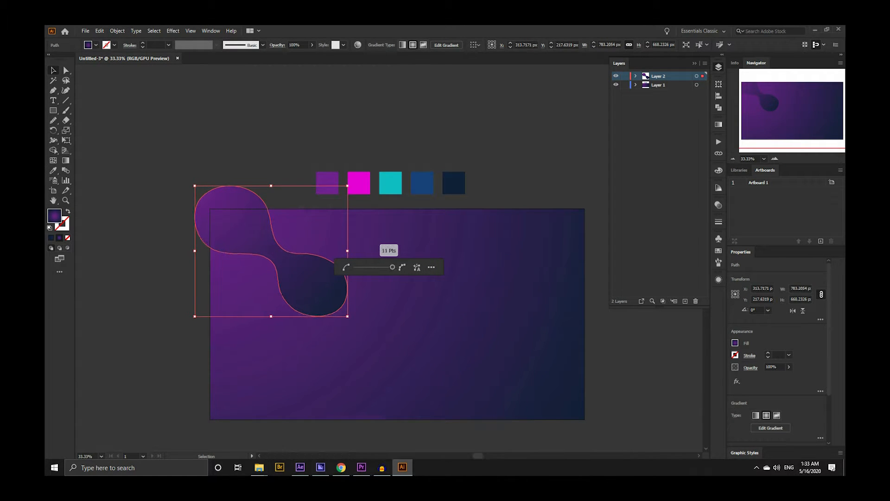
pyautogui.click(487, 157)
# Fill the blob with the magenta sampled from the palette squares and deselect it.
pyautogui.click(315, 284)
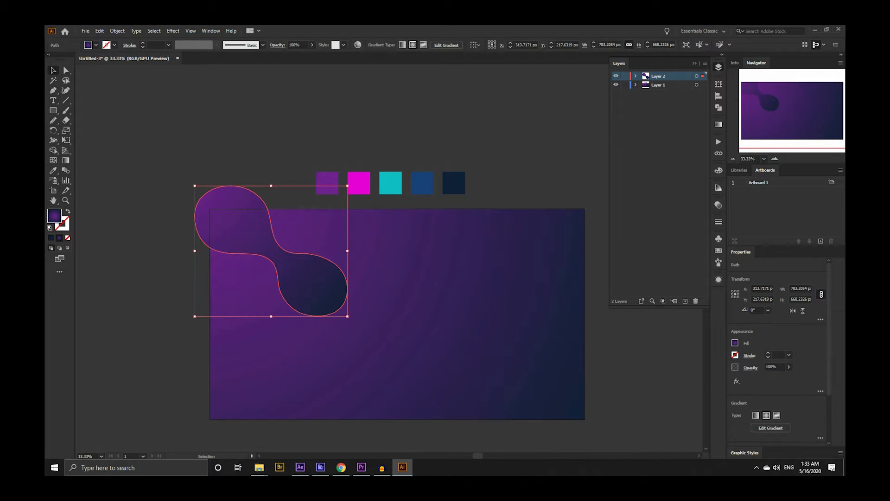
pyautogui.press('i')
pyautogui.click(359, 183)
pyautogui.press('v')
pyautogui.click(360, 162)
# Reorder the palette row above the artboard as cyan, blue, dark navy, purple and magenta.
pyautogui.scroll(2, 364, 189)
pyautogui.moveTo(415, 177); pyautogui.dragTo(387, 187)
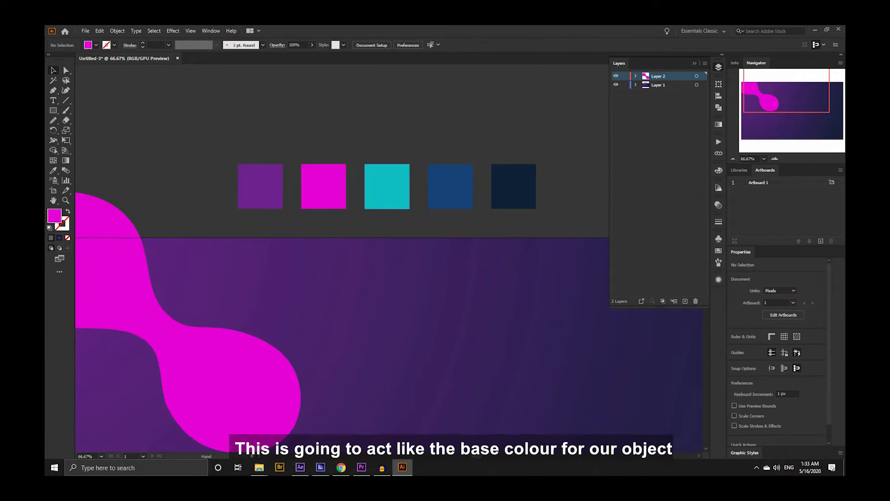
pyautogui.click(324, 186)
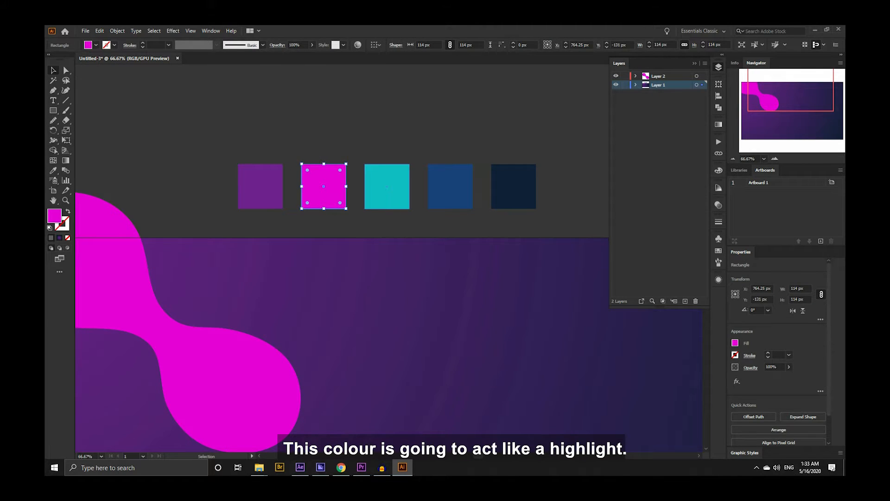
pyautogui.click(386, 186)
pyautogui.click(450, 185)
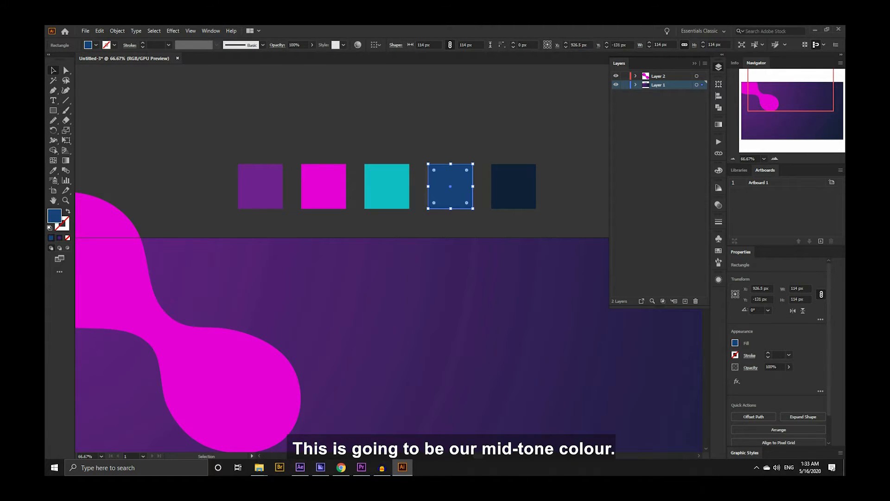
pyautogui.click(513, 186)
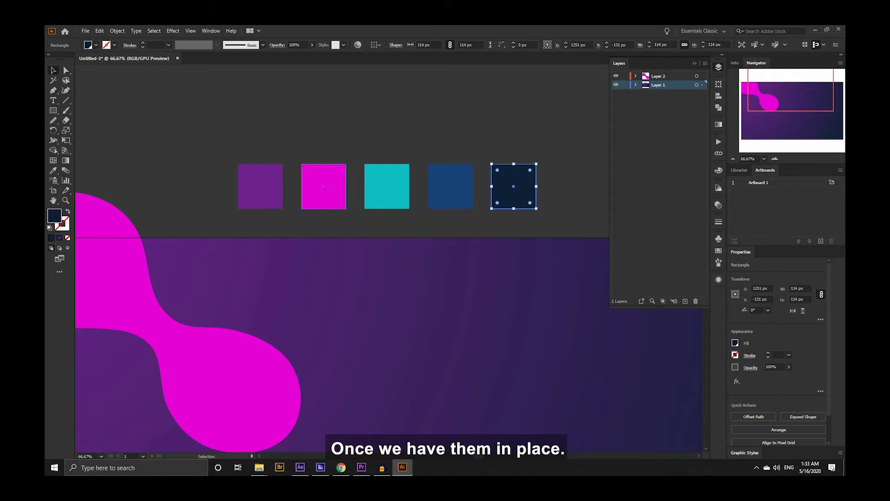
pyautogui.moveTo(325, 184); pyautogui.dragTo(466, 195)
pyautogui.moveTo(199, 139); pyautogui.dragTo(381, 198)
pyautogui.moveTo(504, 198)
pyautogui.mouseDown()
pyautogui.moveTo(397, 198)
pyautogui.moveTo(517, 198)
pyautogui.mouseUp()
pyautogui.click(297, 167)
pyautogui.scroll(-1, 288, 177)
pyautogui.moveTo(289, 176); pyautogui.dragTo(356, 187)
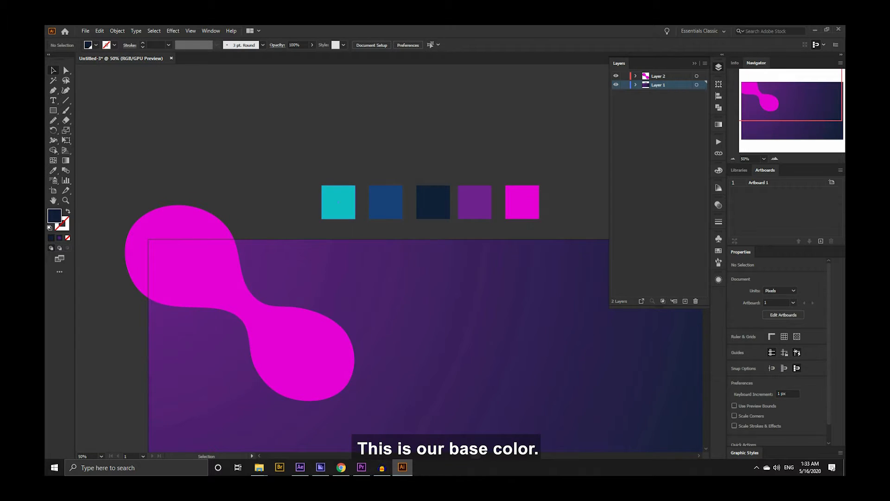
# Add gradient mesh points in the palette's cyan through the middle of the magenta blob, from upper lobe to lower lobe, and deselect it.
pyautogui.click(259, 320)
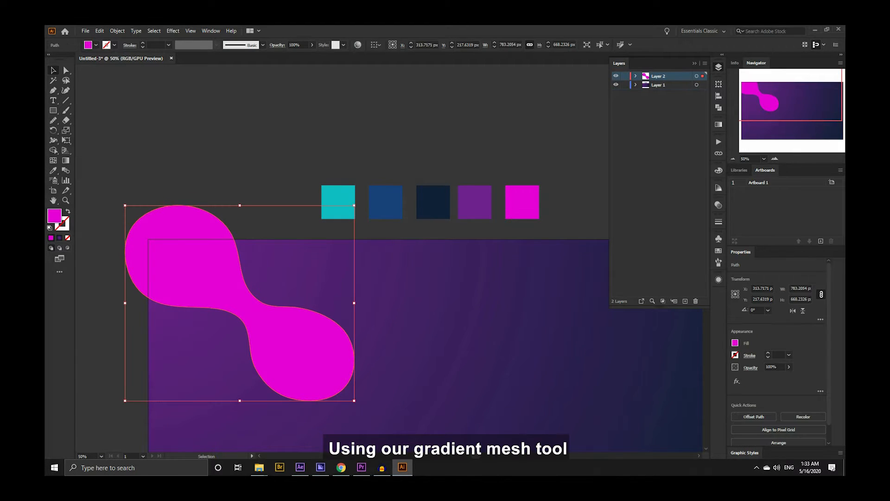
pyautogui.click(296, 176)
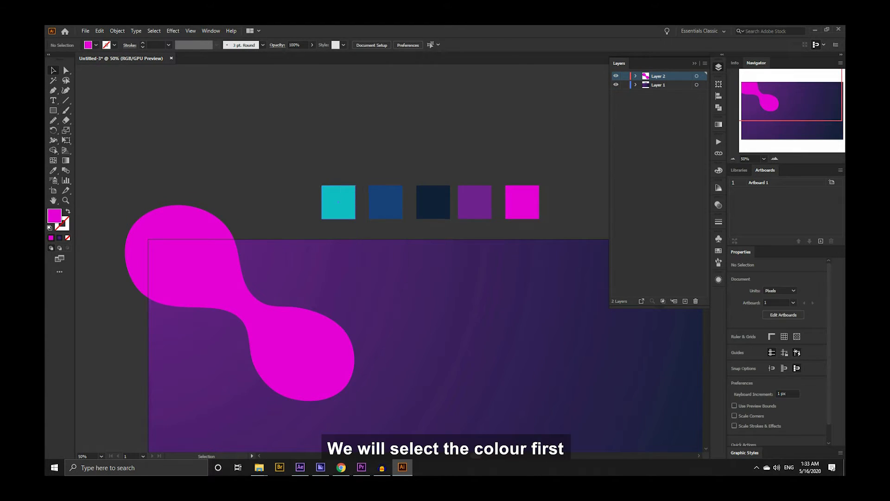
pyautogui.click(339, 201)
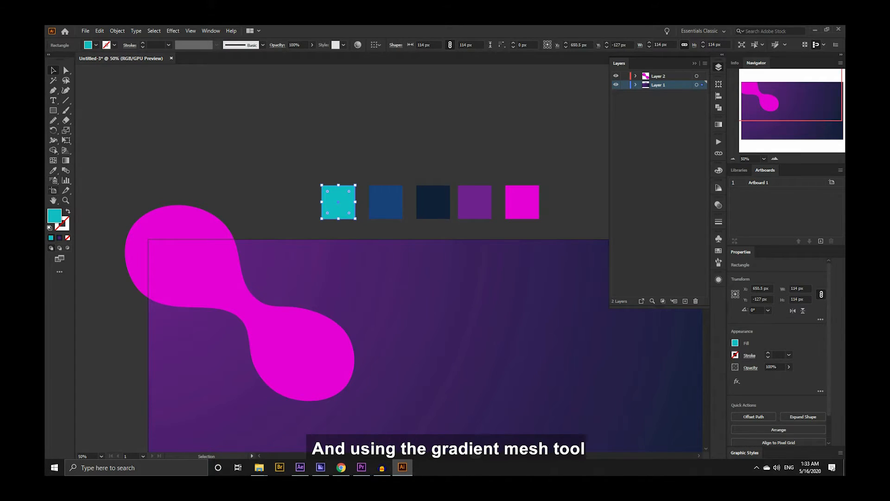
pyautogui.press('u')
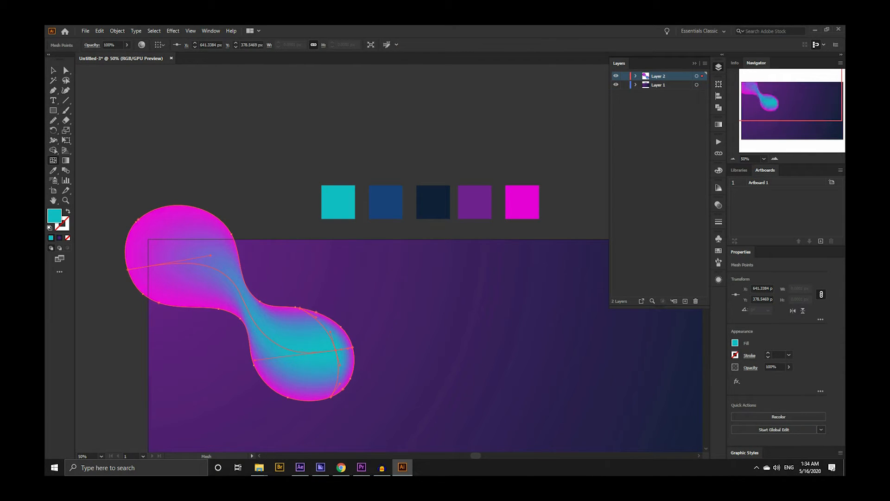
pyautogui.click(54, 70)
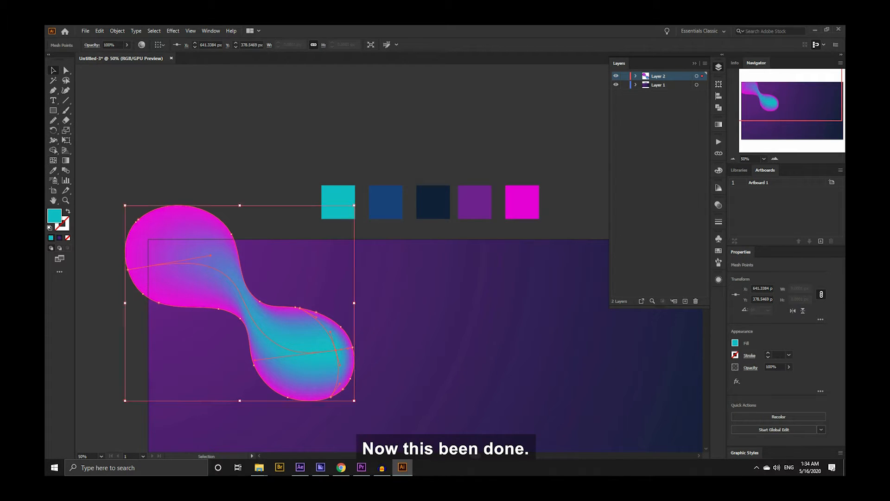
pyautogui.click(106, 174)
# Add gradient mesh points in the palette's blue above, below and at the outer end of the cyan highlight in the blob's lower lobe.
pyautogui.scroll(2, 332, 381)
pyautogui.scroll(-1, 314, 332)
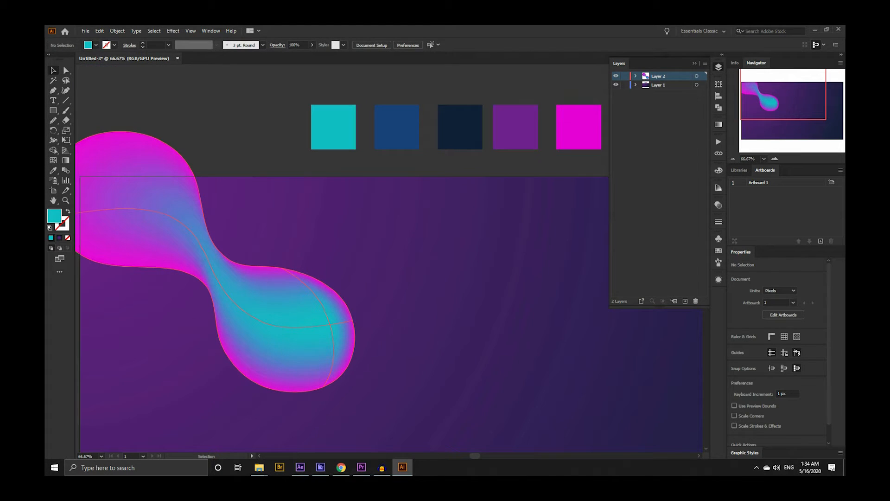
pyautogui.moveTo(314, 332); pyautogui.dragTo(325, 295)
pyautogui.press('u')
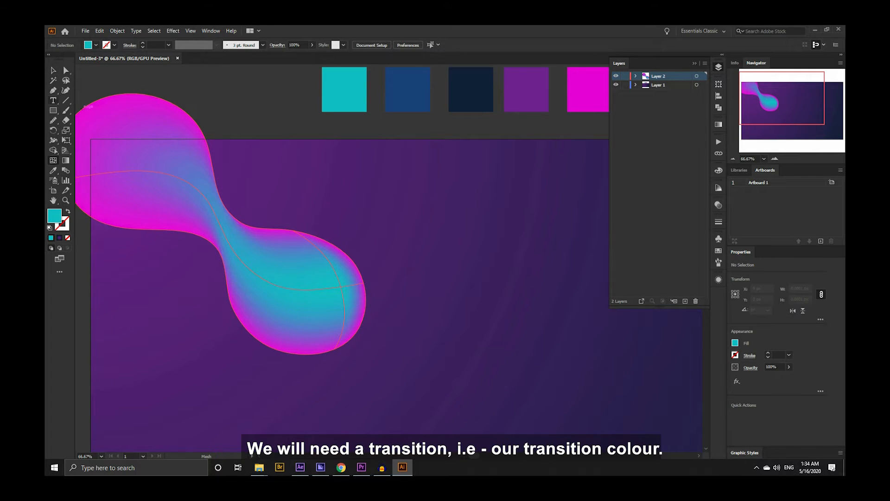
pyautogui.click(53, 70)
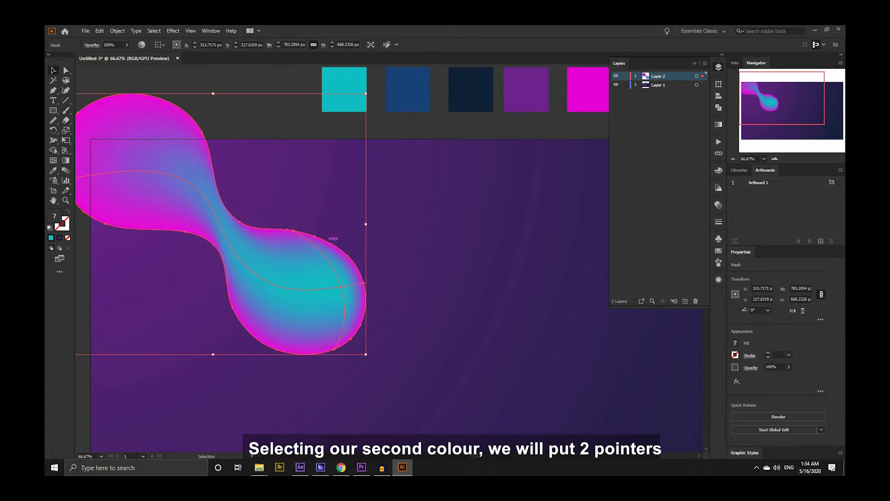
pyautogui.click(408, 89)
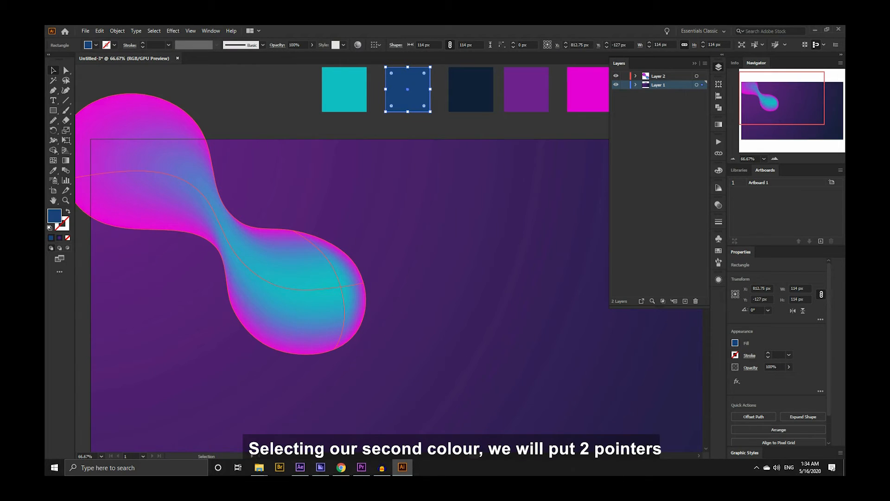
pyautogui.press('u')
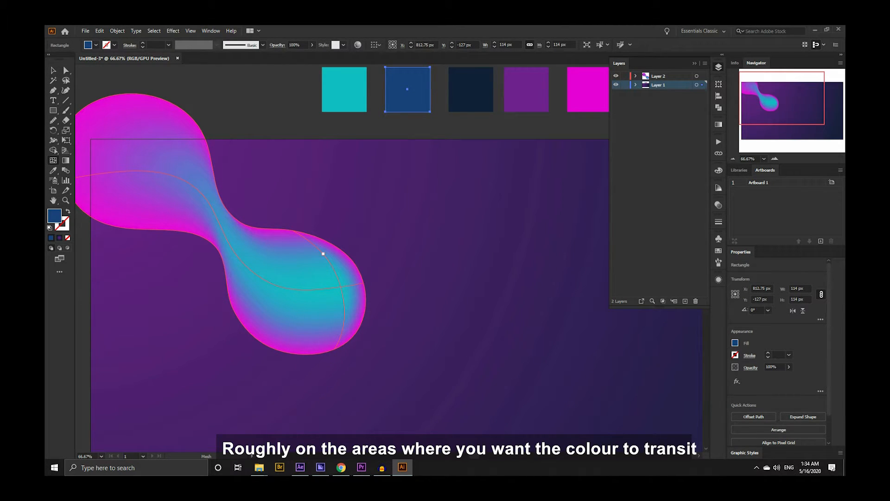
pyautogui.click(291, 230)
pyautogui.press('v')
pyautogui.click(408, 89)
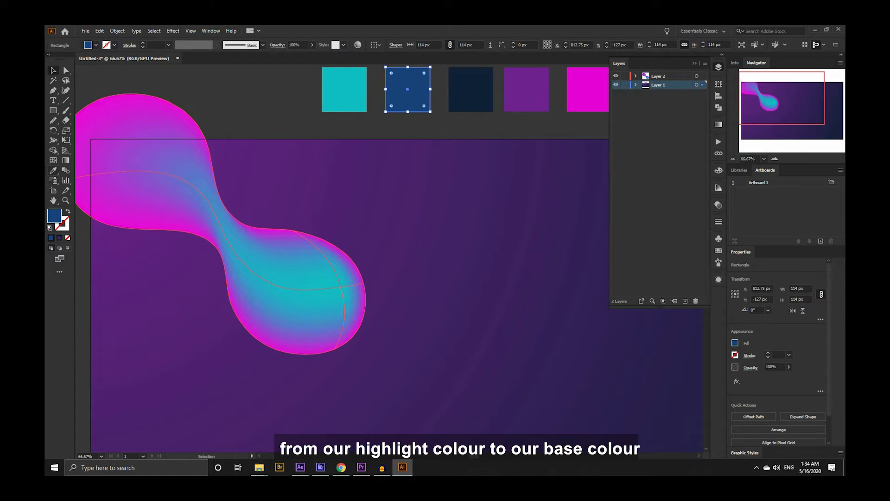
pyautogui.press('u')
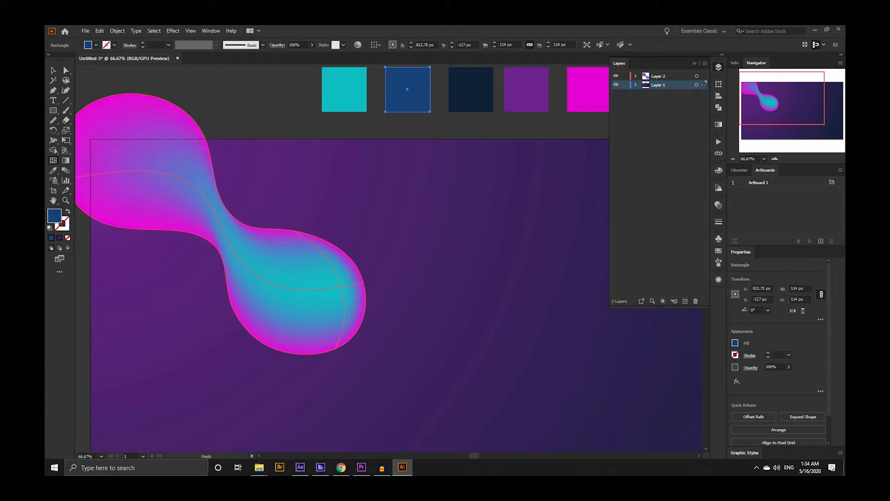
pyautogui.click(327, 259)
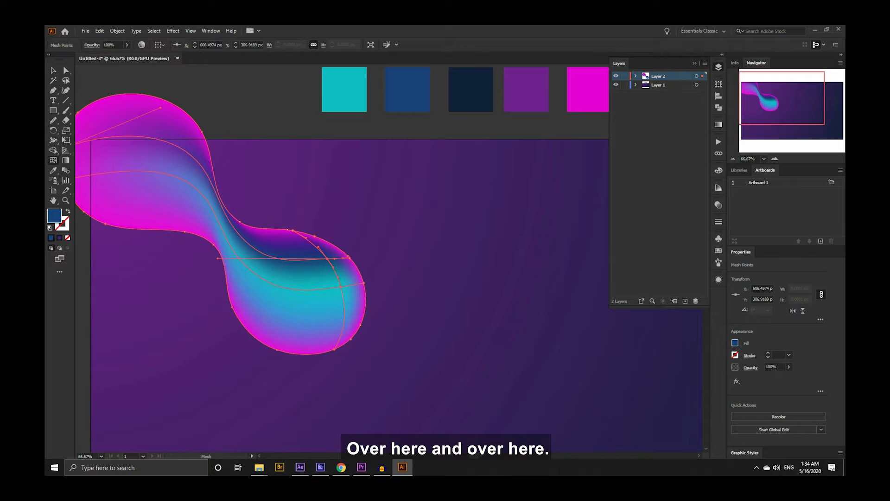
pyautogui.click(343, 310)
pyautogui.click(358, 284)
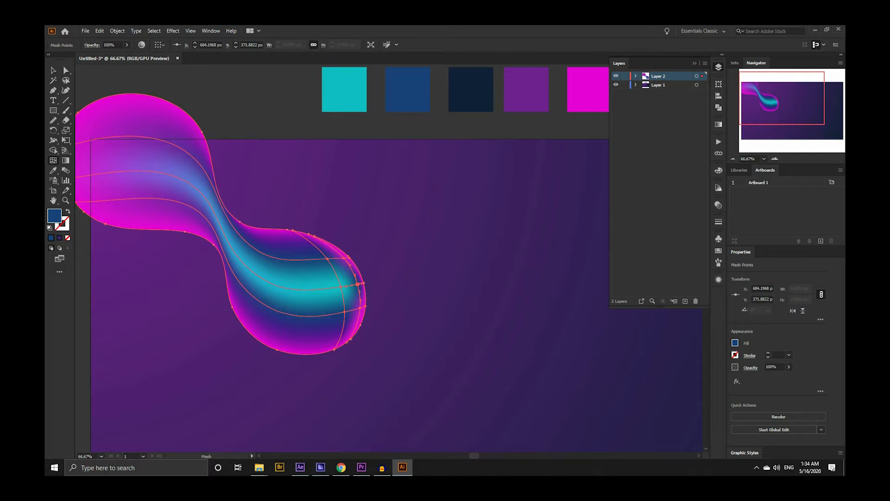
# Recolour the three mesh points along the lower lobe's outer end with the blue sampled from the palette and deselect the blob.
pyautogui.press('a')
pyautogui.click(391, 262)
pyautogui.scroll(1, 341, 280)
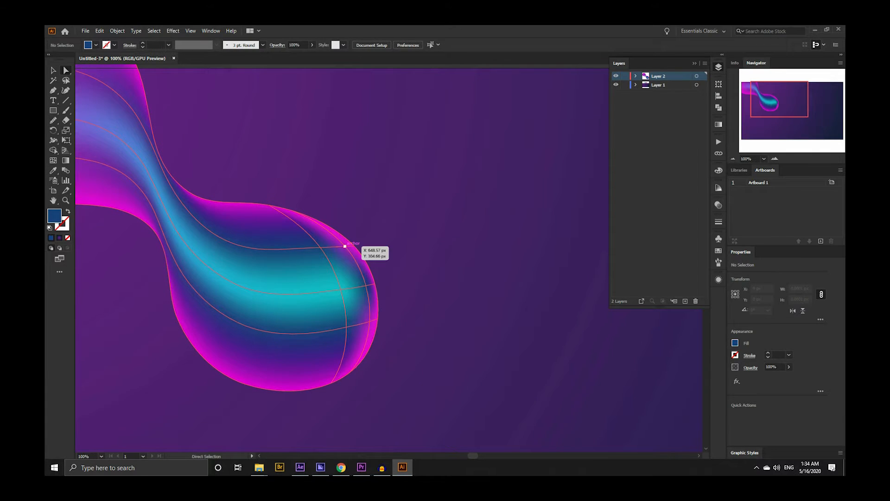
pyautogui.click(345, 246)
pyautogui.keyDown('shift'); pyautogui.click(366, 285); pyautogui.keyUp('shift')
pyautogui.keyDown('shift'); pyautogui.click(370, 321); pyautogui.keyUp('shift')
pyautogui.scroll(-1, 388, 318)
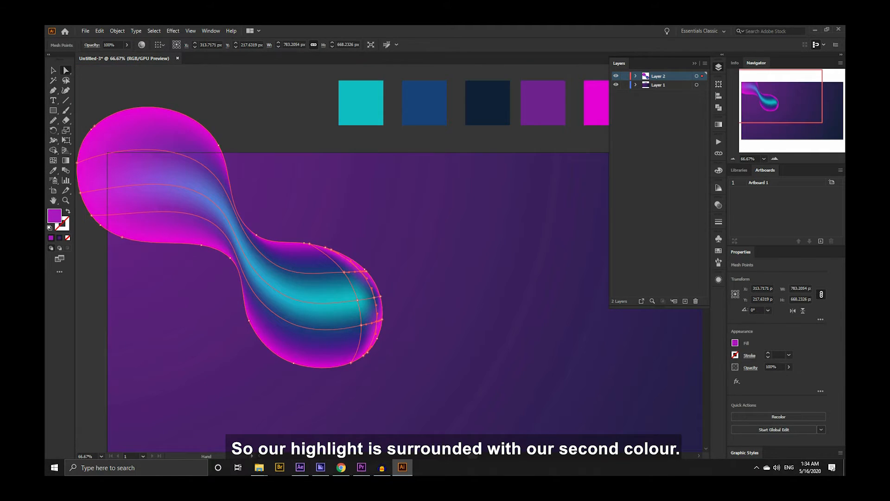
pyautogui.moveTo(388, 318); pyautogui.dragTo(381, 347)
pyautogui.press('i')
pyautogui.click(416, 130)
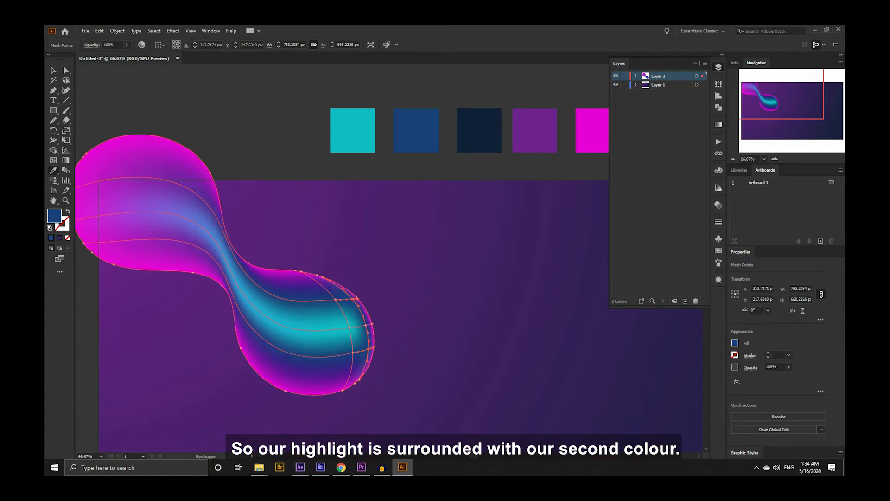
pyautogui.press('v')
pyautogui.hotkey('ctrl', 'shift', 'a')
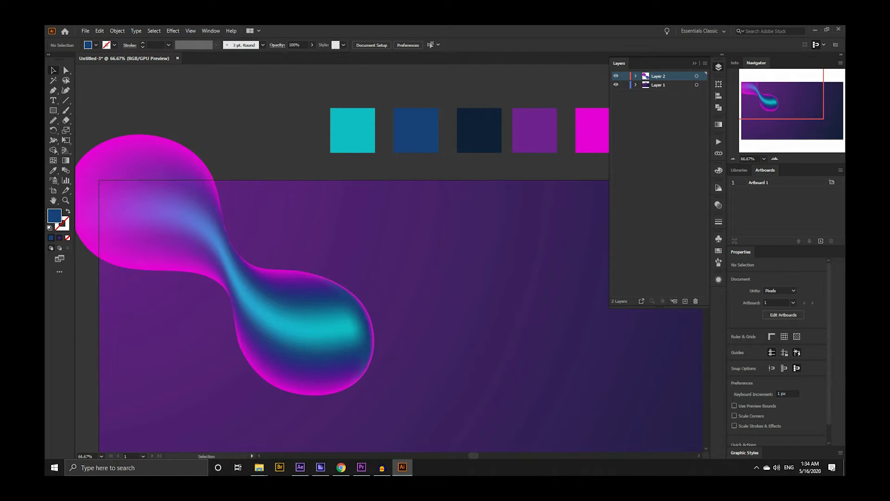
# Try a gradient mesh point in the palette's dark navy near the lower edge of the blob's lower lobe.
pyautogui.moveTo(418, 142); pyautogui.dragTo(309, 168)
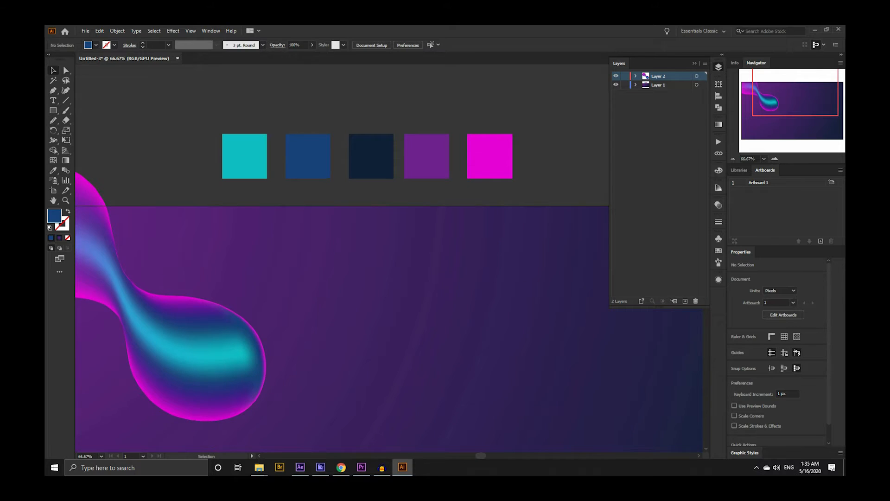
pyautogui.moveTo(248, 367); pyautogui.dragTo(278, 337)
pyautogui.scroll(1, 278, 337)
pyautogui.click(274, 332)
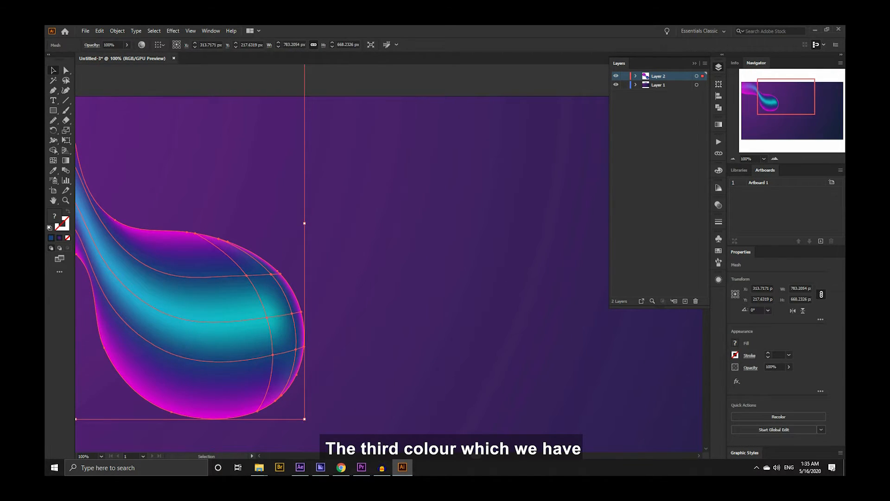
pyautogui.moveTo(274, 331); pyautogui.dragTo(332, 316)
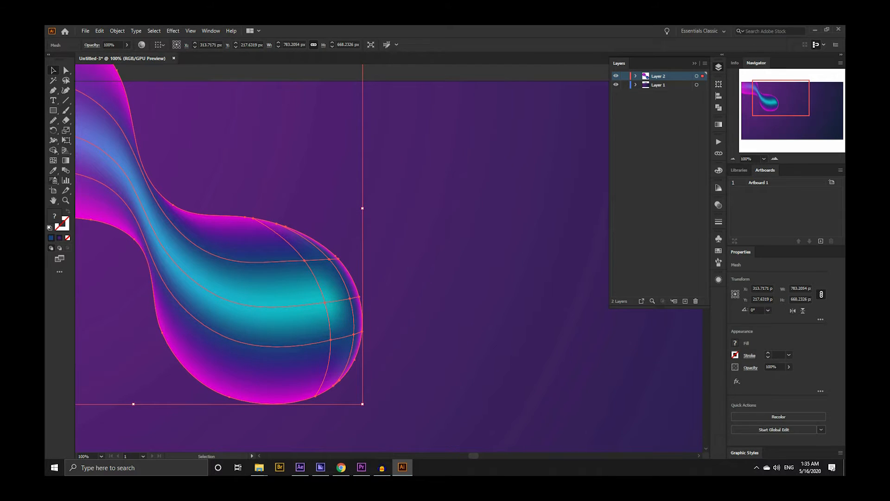
pyautogui.click(53, 160)
pyautogui.scroll(-2, 390, 294)
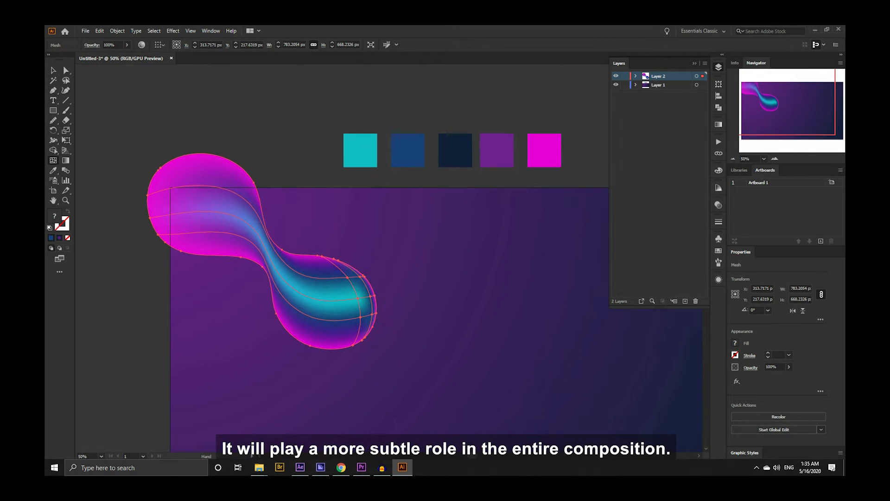
pyautogui.press('v')
pyautogui.click(455, 150)
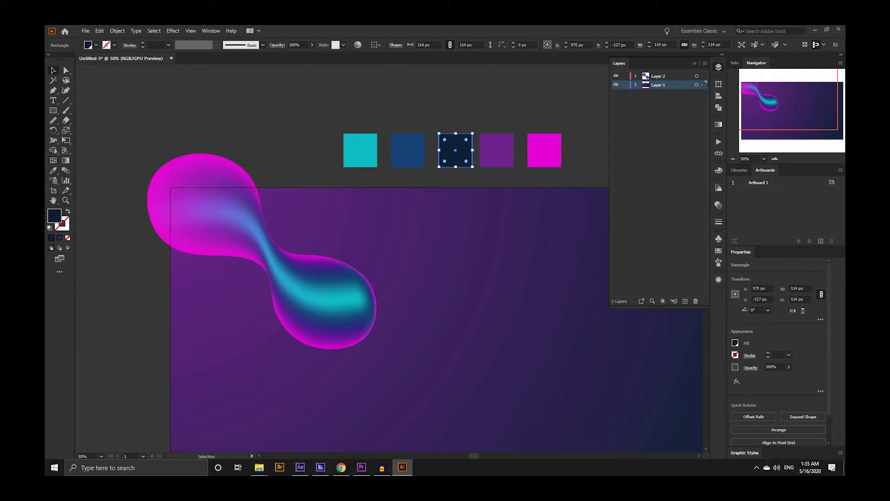
pyautogui.press('u')
pyautogui.scroll(1, 350, 270)
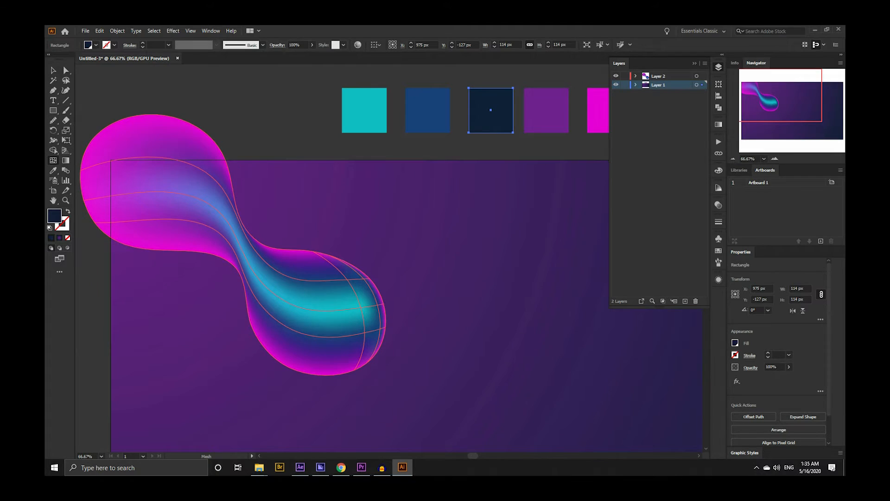
pyautogui.scroll(1, 361, 351)
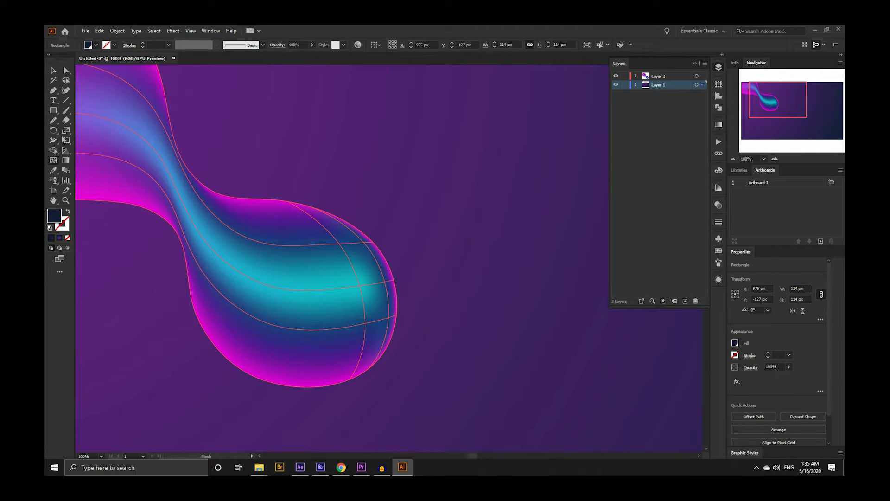
pyautogui.click(361, 356)
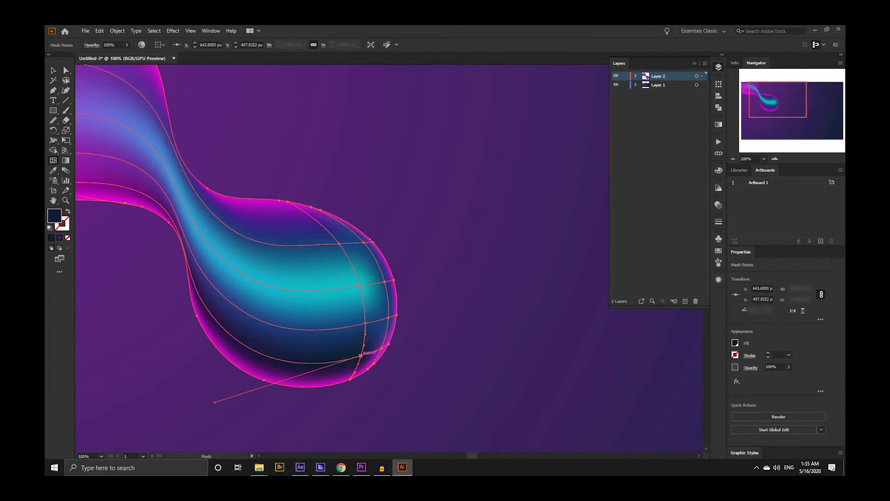
pyautogui.scroll(-1, 388, 346)
pyautogui.hotkey('ctrl', 'z')
pyautogui.press('v')
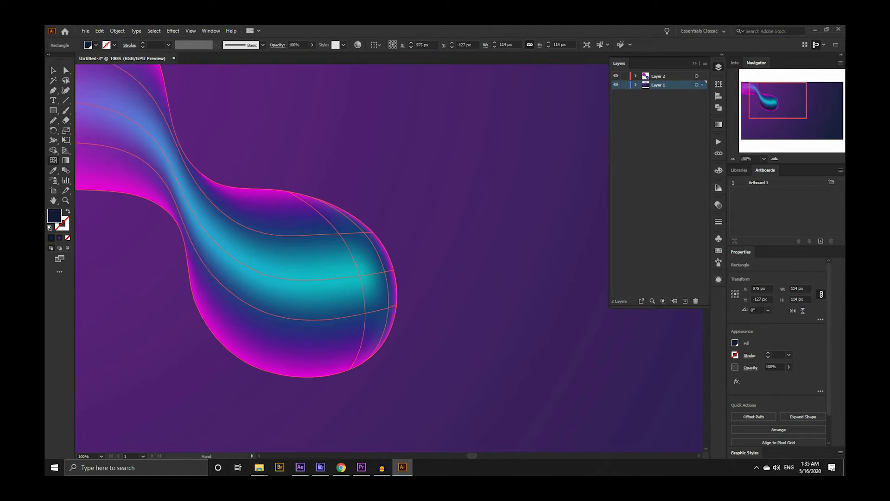
# Add a gradient mesh point in the palette's purple between the blue band and the magenta lower edge of the lower lobe, and deselect it.
pyautogui.scroll(-2, 347, 328)
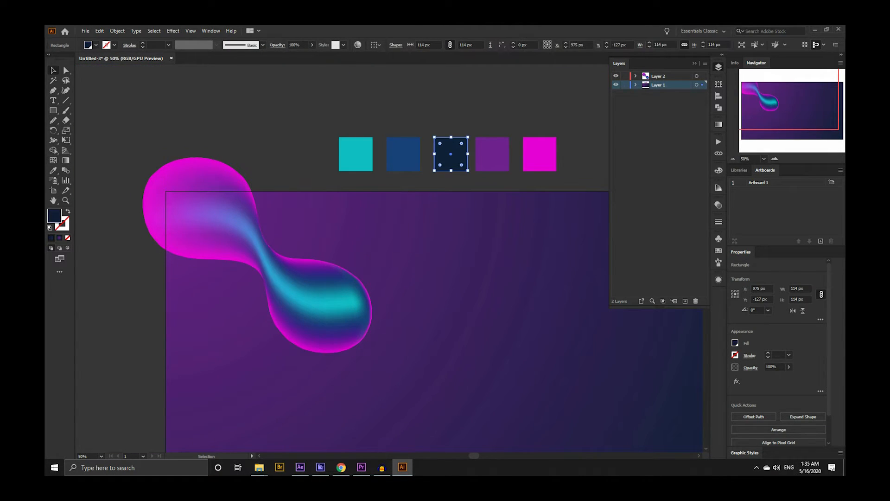
pyautogui.click(492, 154)
pyautogui.click(451, 154)
pyautogui.click(492, 154)
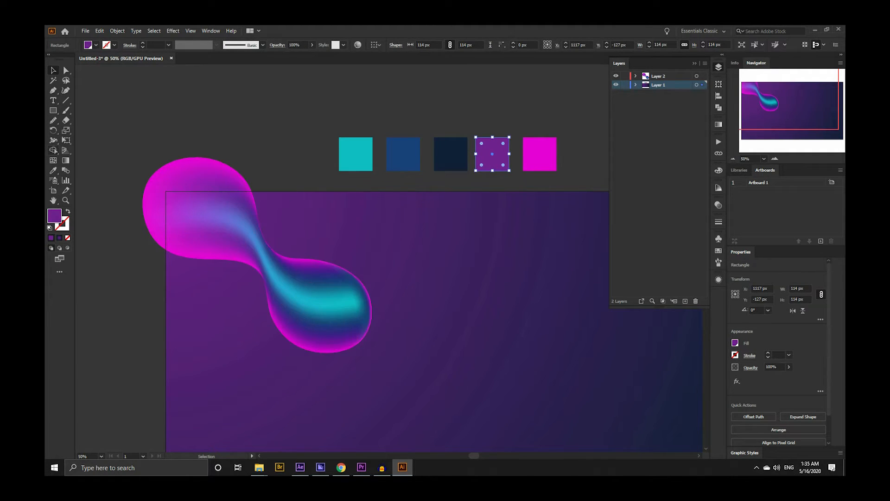
pyautogui.press('u')
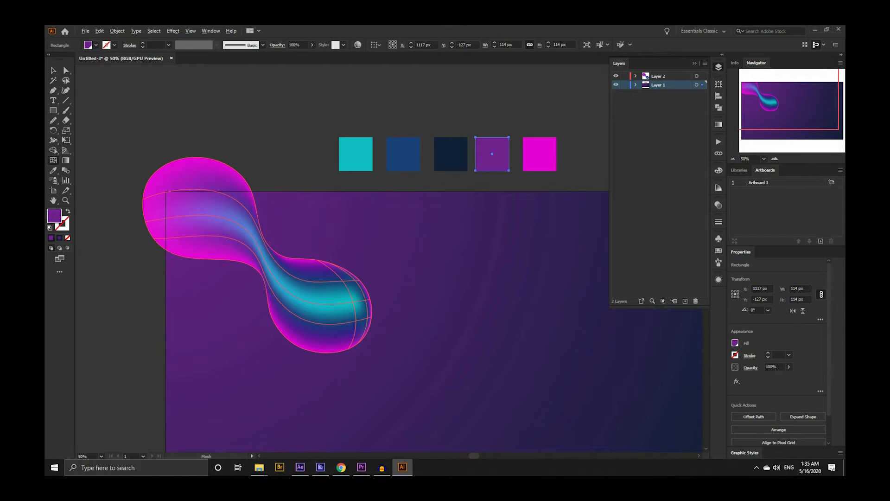
pyautogui.scroll(1, 348, 340)
pyautogui.click(375, 328)
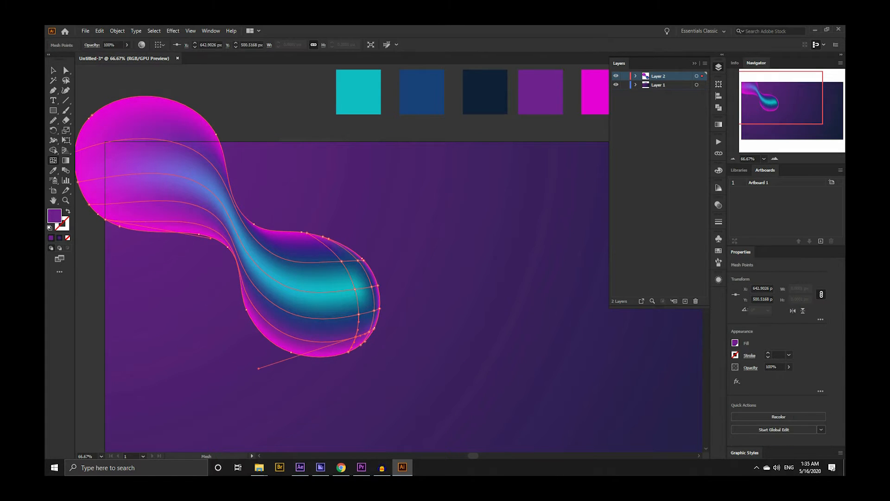
pyautogui.hotkey('ctrl', 'z')
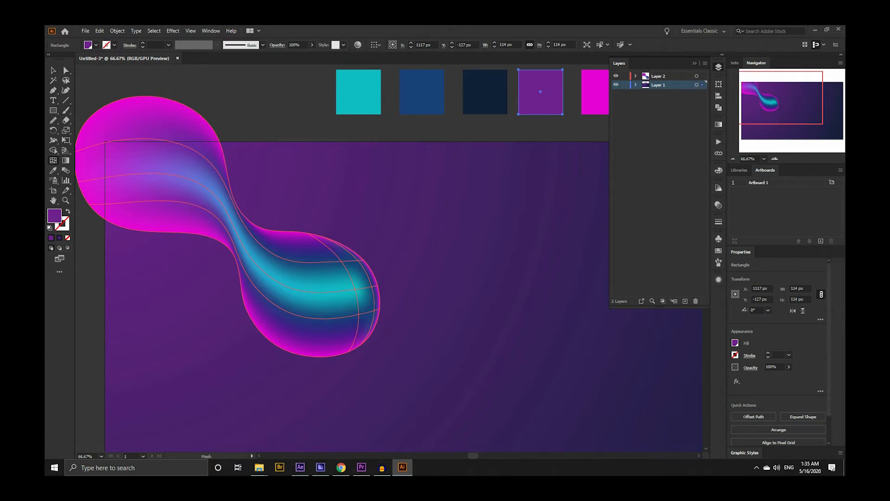
pyautogui.scroll(2, 362, 336)
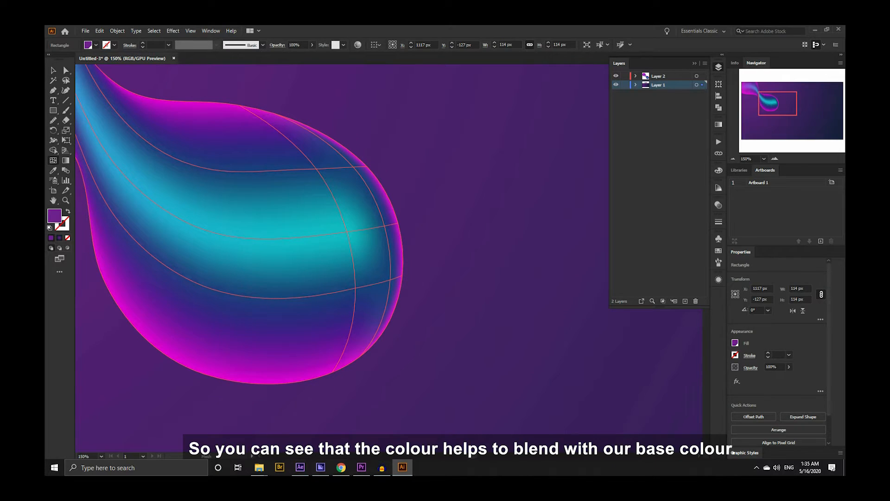
pyautogui.click(350, 328)
pyautogui.hotkey('ctrl', 'z')
pyautogui.click(349, 338)
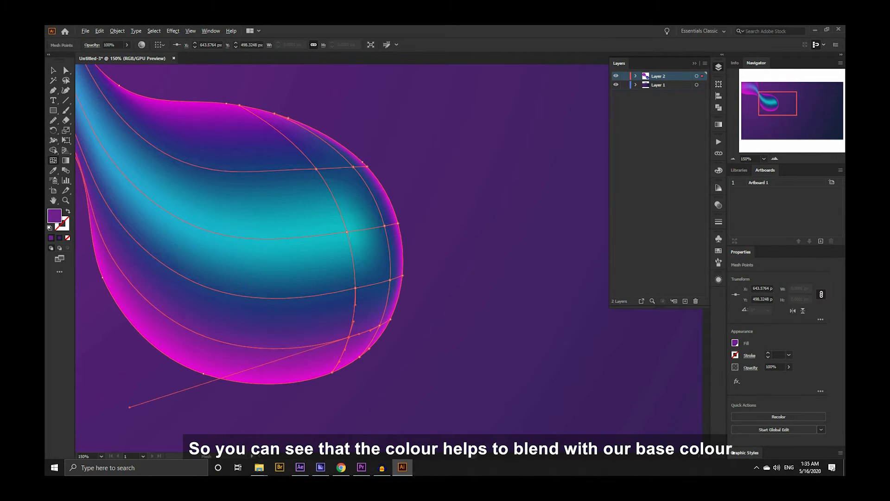
pyautogui.scroll(-1, 370, 333)
pyautogui.press('v')
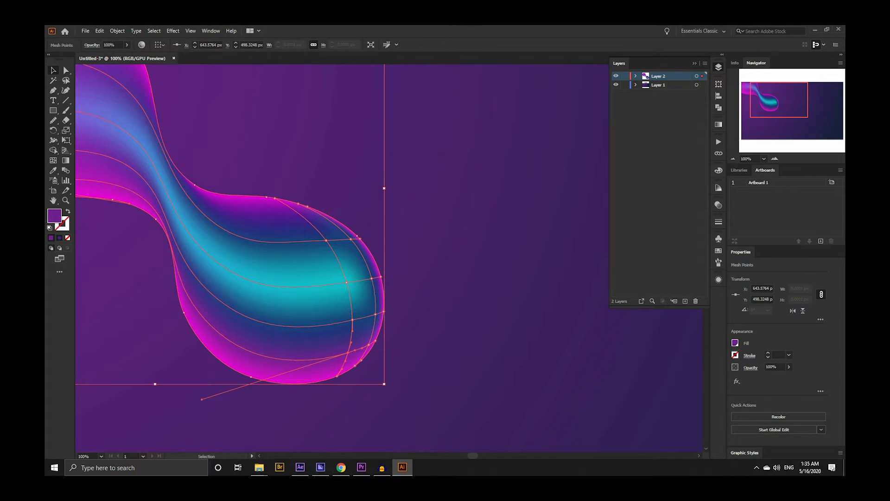
pyautogui.click(429, 320)
pyautogui.scroll(-2, 361, 381)
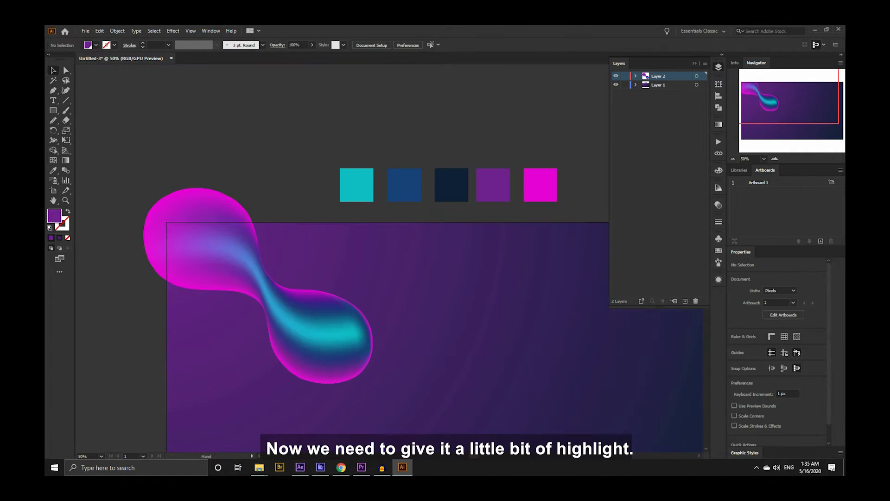
# Recolour the three mesh points on the outer edge of the blob's lower lobe with the palette's cyan, and deselect.
pyautogui.moveTo(361, 381); pyautogui.dragTo(335, 394)
pyautogui.click(514, 197)
pyautogui.click(482, 158)
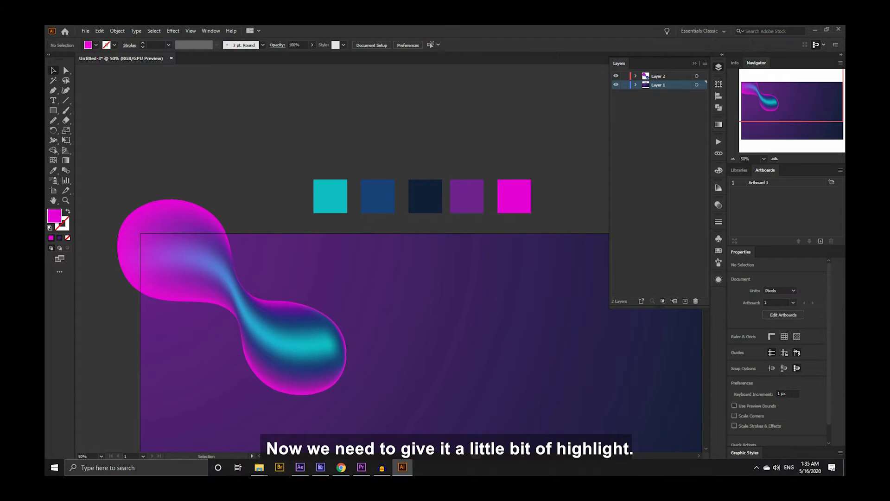
pyautogui.click(302, 344)
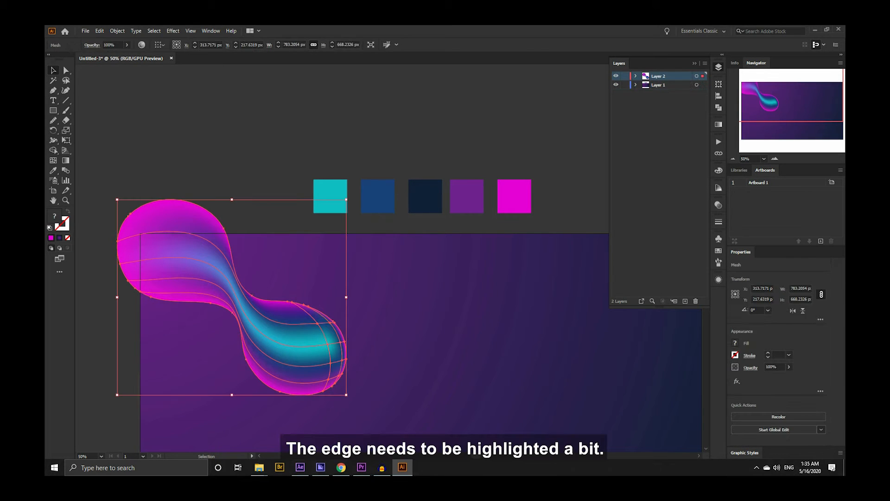
pyautogui.scroll(1, 351, 354)
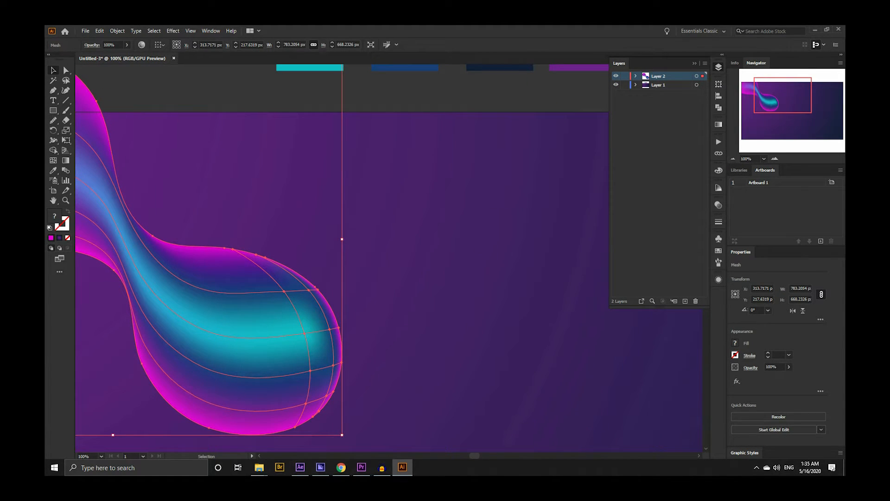
pyautogui.press('a')
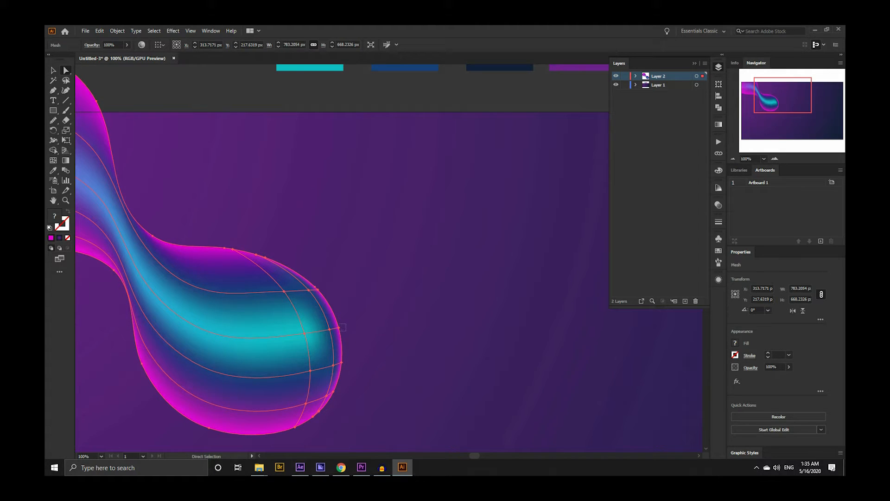
pyautogui.click(340, 327)
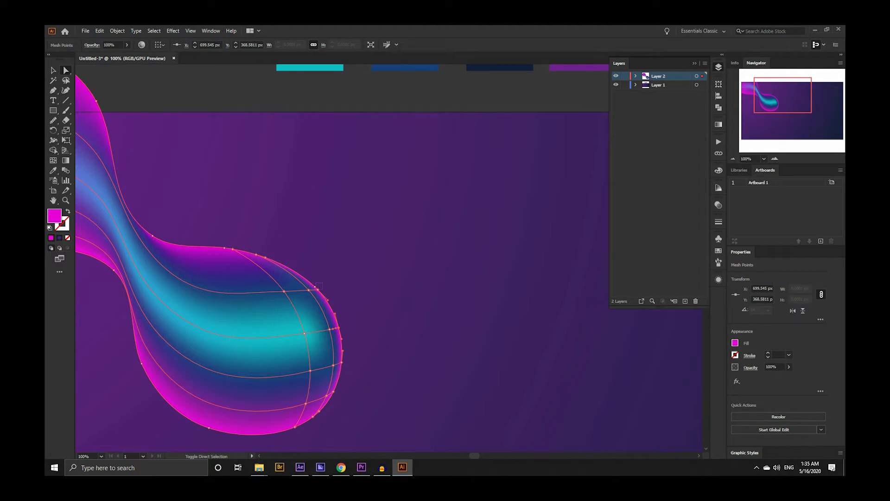
pyautogui.moveTo(322, 283); pyautogui.dragTo(315, 291)
pyautogui.keyDown('shift'); pyautogui.click(342, 363); pyautogui.keyUp('shift')
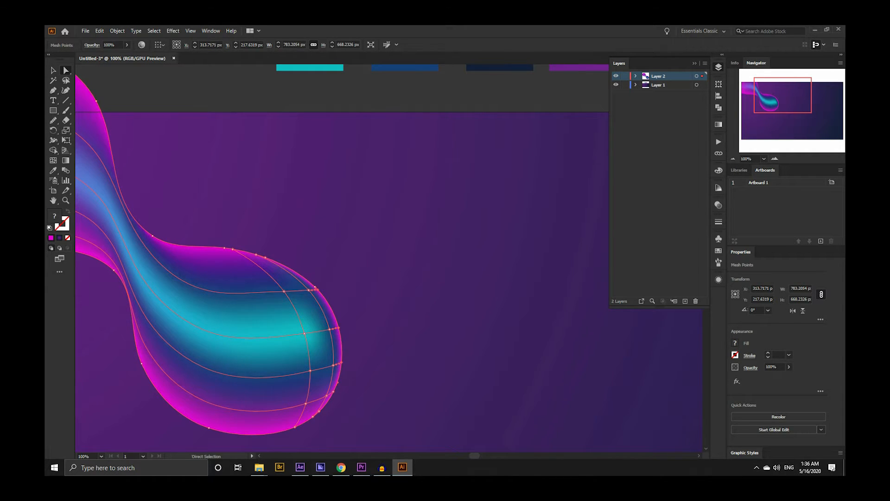
pyautogui.scroll(-1, 351, 401)
pyautogui.press('i')
pyautogui.click(323, 159)
pyautogui.press('v')
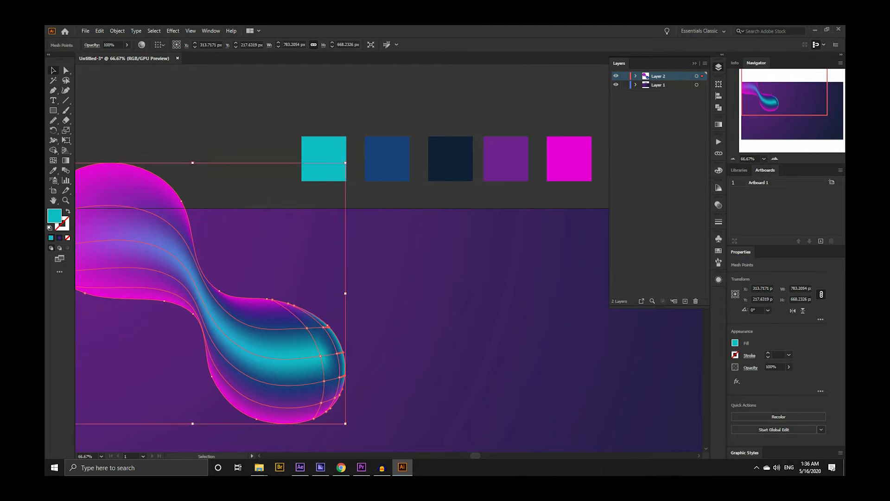
pyautogui.hotkey('ctrl', 'shift', 'a')
# Recolour the mesh point on the underside edge of the lower lobe with the cyan sampled from the palette.
pyautogui.scroll(-2, 408, 307)
pyautogui.scroll(2, 400, 373)
pyautogui.click(301, 340)
pyautogui.press('a')
pyautogui.click(264, 353)
pyautogui.moveTo(264, 353); pyautogui.dragTo(262, 363)
pyautogui.press('i')
pyautogui.click(329, 103)
pyautogui.press('v')
pyautogui.press('a')
pyautogui.hotkey('ctrl', 'shift', 'a')
# Recolour the neighbouring underside edge point nearer the lower lobe's outer end with the palette's cyan, and deselect.
pyautogui.click(318, 362)
pyautogui.press('i')
pyautogui.click(328, 103)
pyautogui.press('v')
pyautogui.hotkey('ctrl', 'shift', 'a')
# Recolour the remaining magenta mesh points on the lower lobe's bottom outer edge with the palette's cyan, and deselect.
pyautogui.click(325, 344)
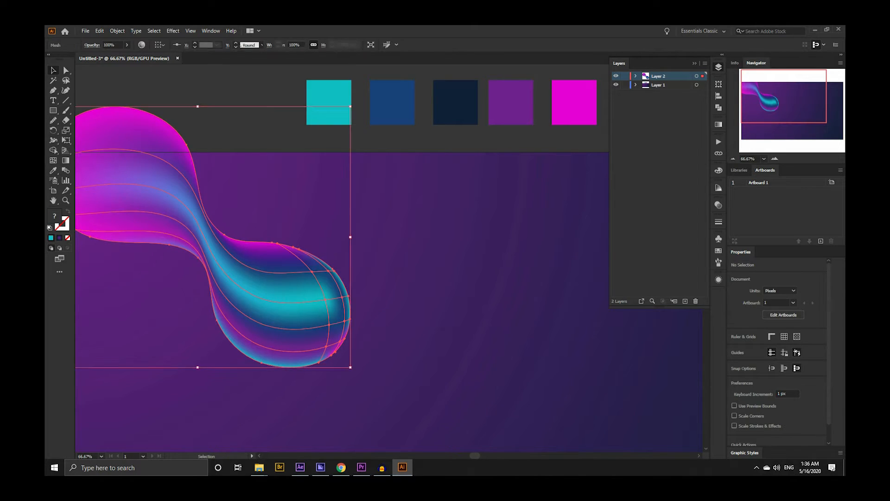
pyautogui.press('a')
pyautogui.scroll(3, 340, 355)
pyautogui.click(312, 353)
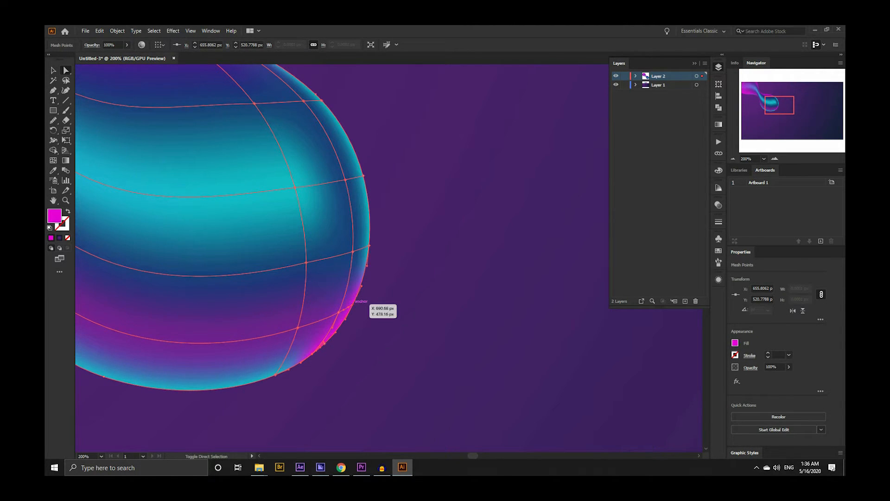
pyautogui.keyDown('shift'); pyautogui.click(353, 305); pyautogui.keyUp('shift')
pyautogui.scroll(-4, 346, 347)
pyautogui.press('i')
pyautogui.click(336, 159)
pyautogui.press('a')
pyautogui.hotkey('ctrl', 'shift', 'a')
# Add a gradient mesh point in the palette's blue at the blob's narrow neck, where the cyan highlight starts, and deselect.
pyautogui.moveTo(370, 343); pyautogui.dragTo(319, 333)
pyautogui.scroll(1, 343, 352)
pyautogui.scroll(-1, 369, 327)
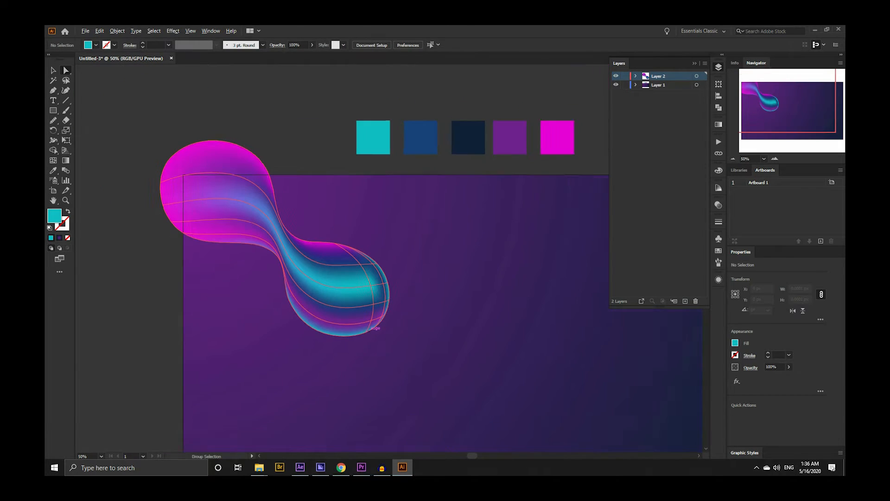
pyautogui.moveTo(374, 325); pyautogui.dragTo(412, 357)
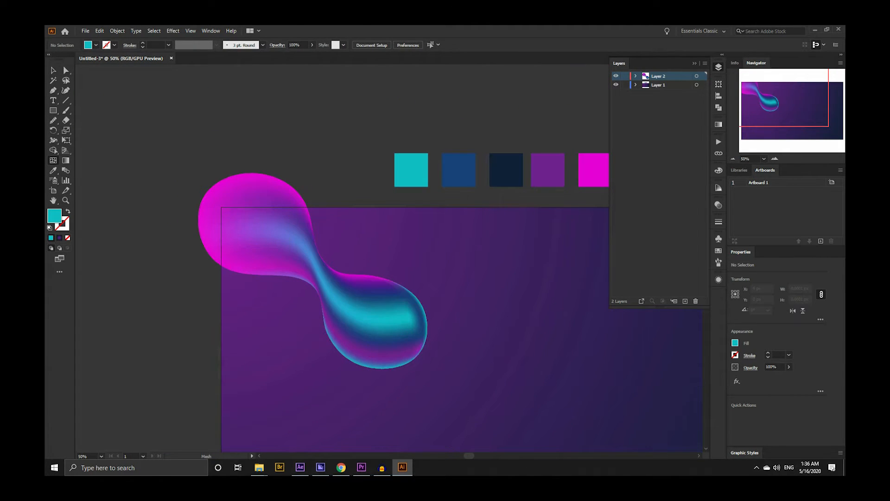
pyautogui.press('v')
pyautogui.click(374, 320)
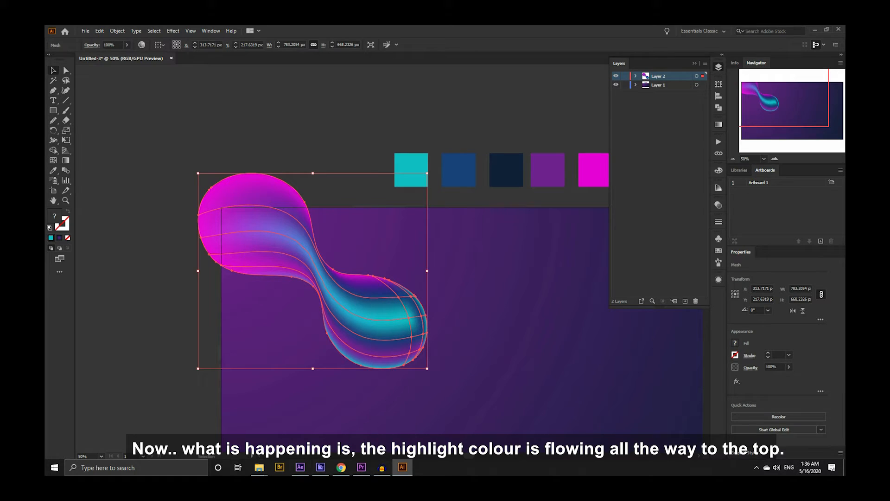
pyautogui.click(448, 174)
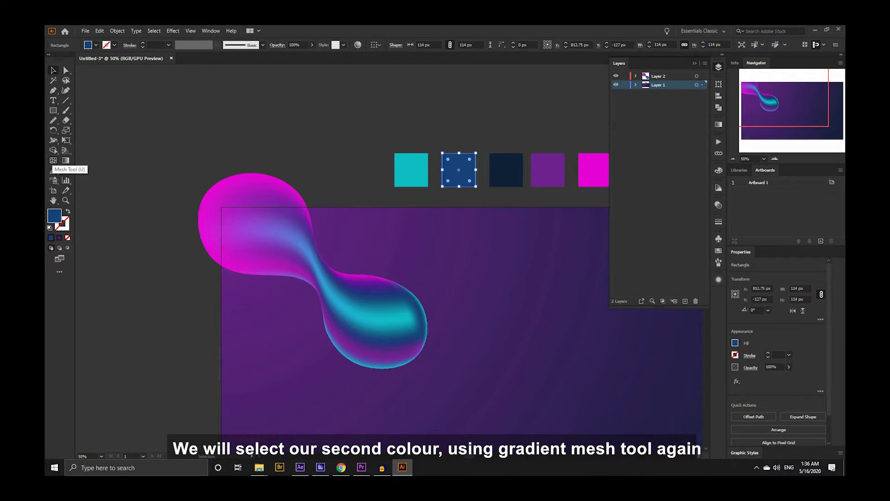
pyautogui.click(53, 160)
pyautogui.scroll(2, 341, 301)
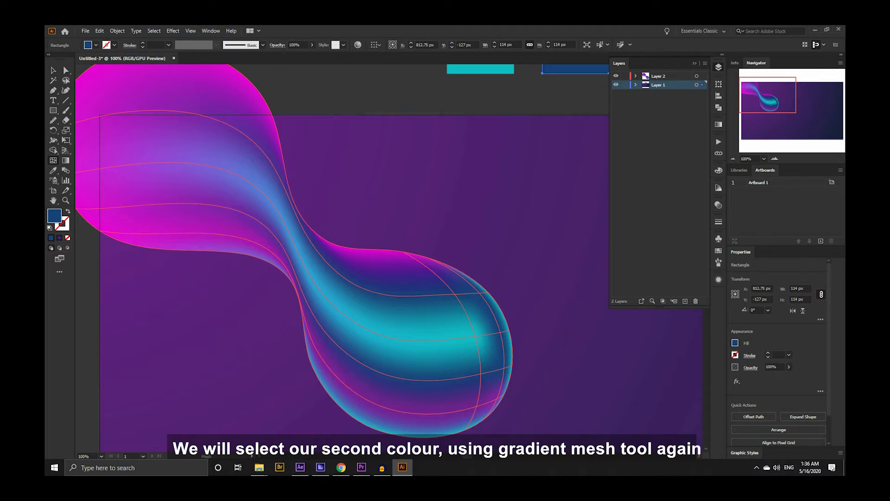
pyautogui.click(312, 279)
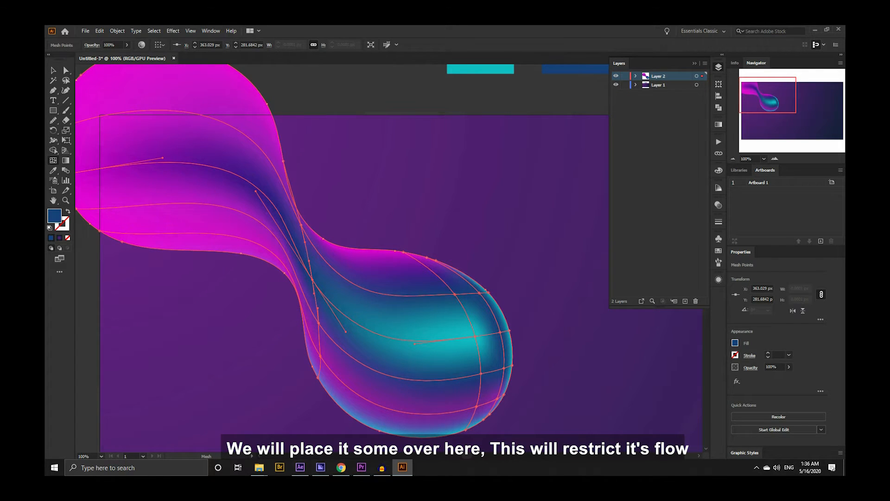
pyautogui.hotkey('ctrl', '-')
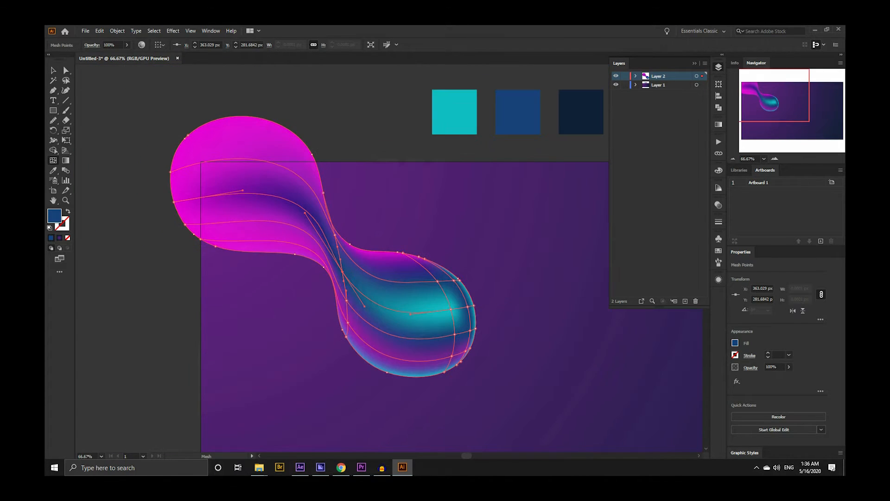
pyautogui.click(53, 71)
pyautogui.click(134, 116)
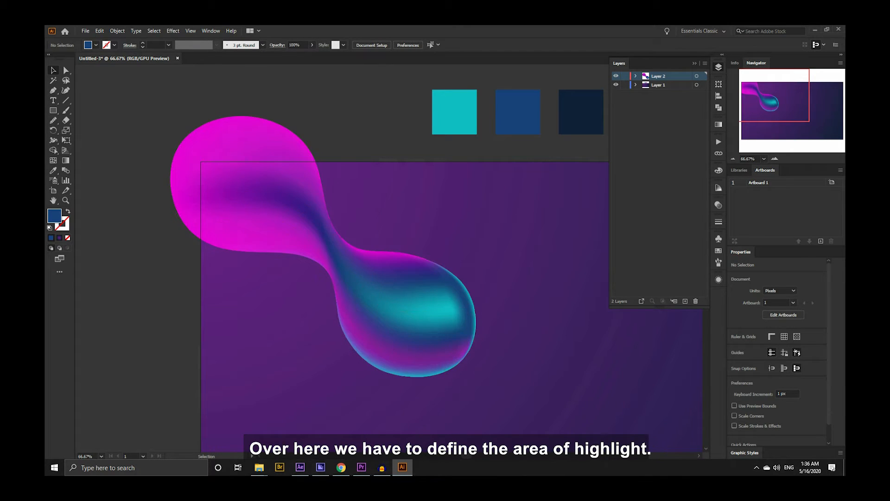
# Add a gradient mesh point in the palette's cyan near the top of the blob's upper lobe, and deselect.
pyautogui.click(454, 116)
pyautogui.press('u')
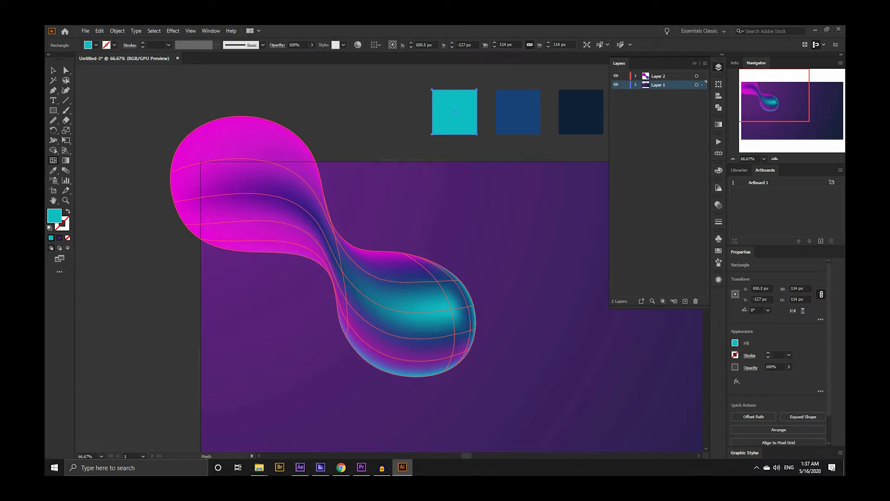
pyautogui.click(232, 137)
pyautogui.press('v')
pyautogui.hotkey('ctrl', 'shift', 'a')
pyautogui.press('a')
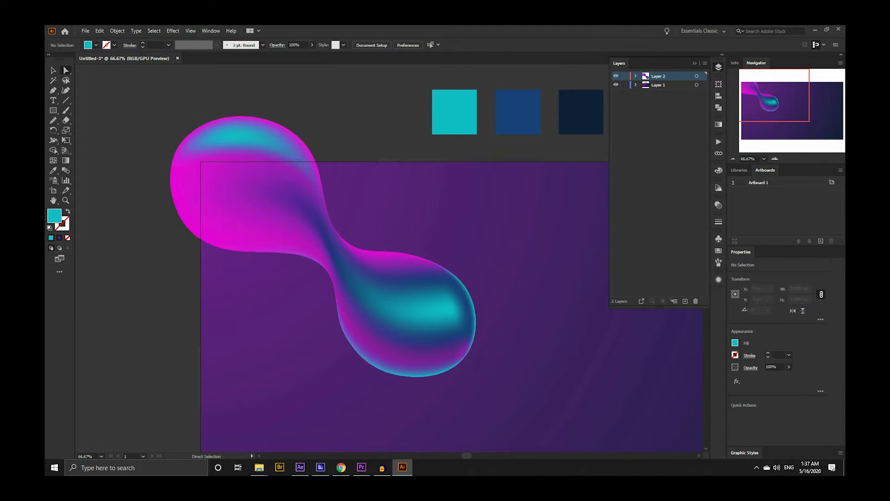
# Recolour the two mesh points directly below the upper lobe's cyan highlight with the blue sampled from the palette.
pyautogui.click(231, 157)
pyautogui.click(231, 159)
pyautogui.keyDown('shift'); pyautogui.click(237, 193); pyautogui.keyUp('shift')
pyautogui.press('i')
pyautogui.click(518, 112)
pyautogui.press('a')
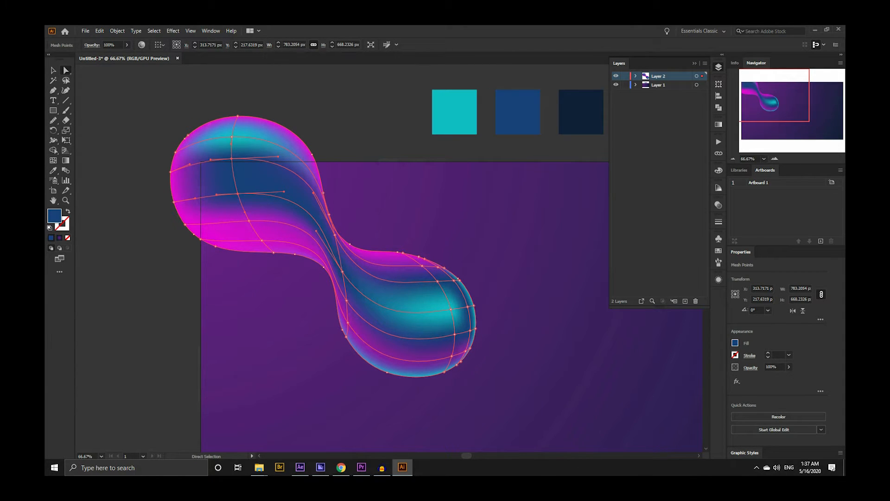
# Add gradient mesh points in the palette's blue above the upper lobe's cyan highlight and at the highlight's outer end.
pyautogui.press('u')
pyautogui.scroll(2, 235, 122)
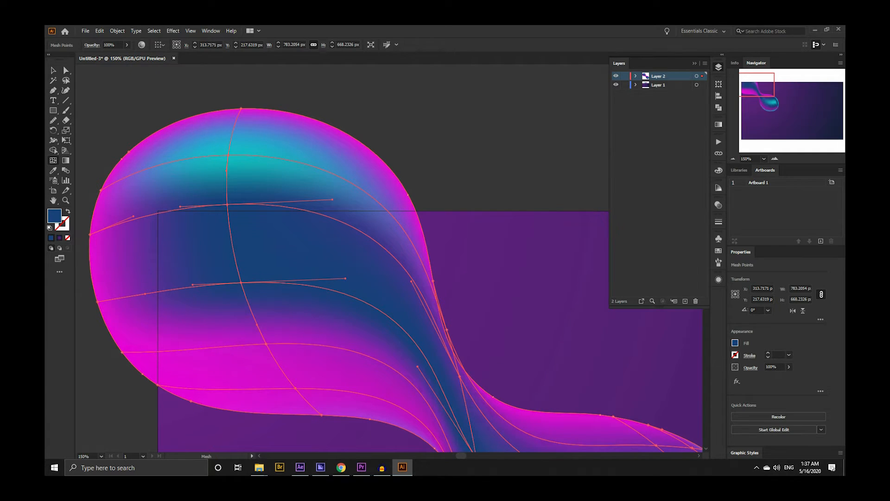
pyautogui.click(235, 125)
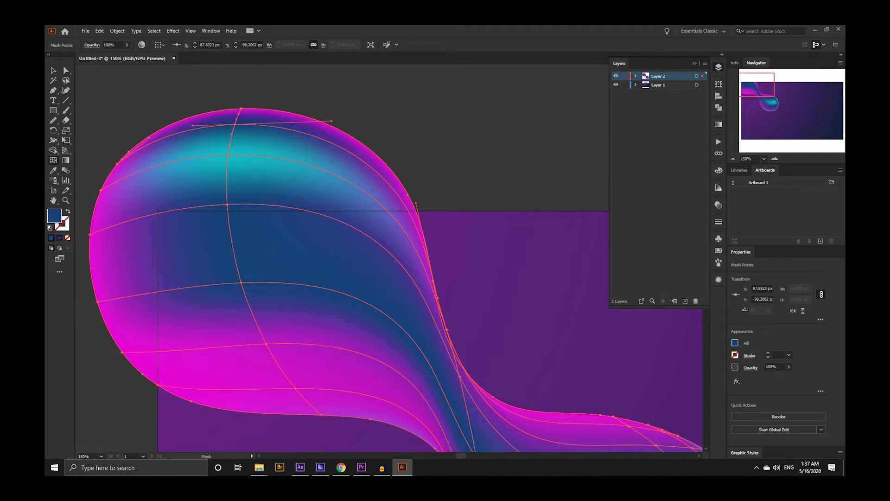
pyautogui.click(142, 170)
# Try recolouring two mesh points along the upper lobe's outer side together with the palette's blue, and undo it.
pyautogui.press('a')
pyautogui.click(135, 218)
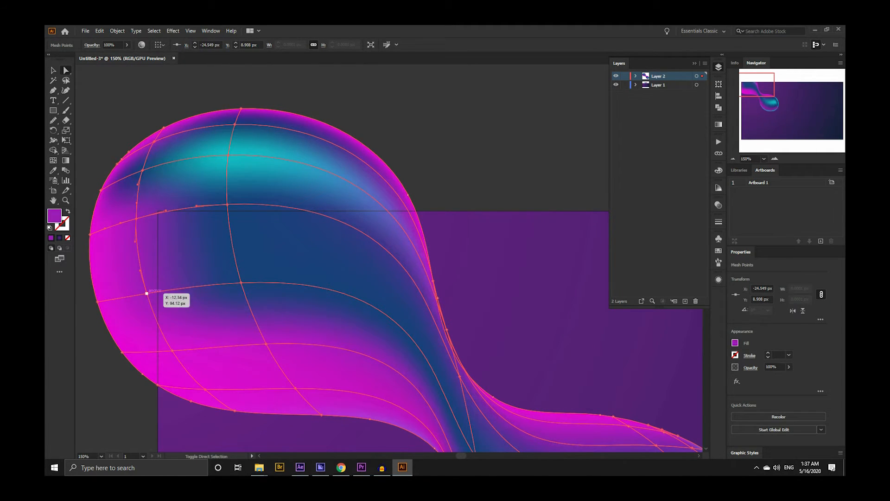
pyautogui.keyDown('shift'); pyautogui.click(147, 293); pyautogui.keyUp('shift')
pyautogui.scroll(-2, 193, 277)
pyautogui.press('i')
pyautogui.click(494, 198)
pyautogui.hotkey('ctrl', 'z')
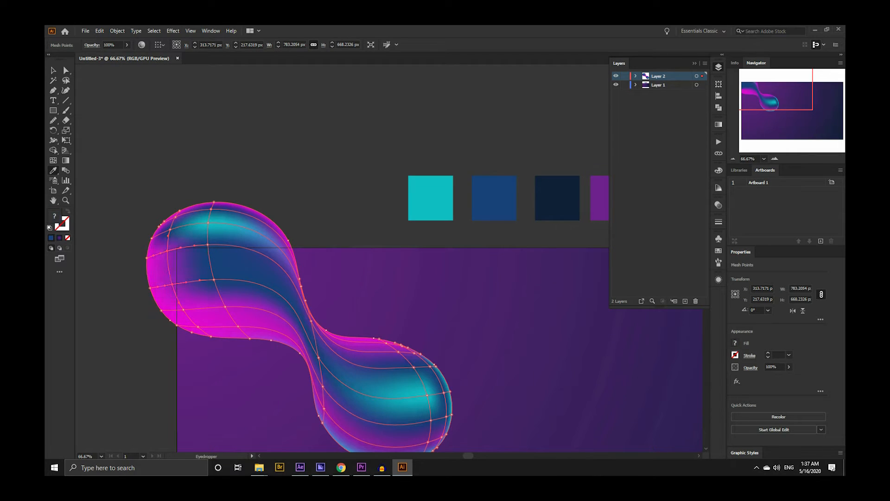
# Recolour the mesh point just below the highlight's outer end in the upper lobe with the palette's blue.
pyautogui.press('a')
pyautogui.click(168, 250)
pyautogui.press('i')
pyautogui.click(494, 198)
pyautogui.press('a')
# Recolour the next mesh point down the upper lobe's outer side with the purple sampled from the palette, and deselect.
pyautogui.click(162, 338)
pyautogui.click(172, 280)
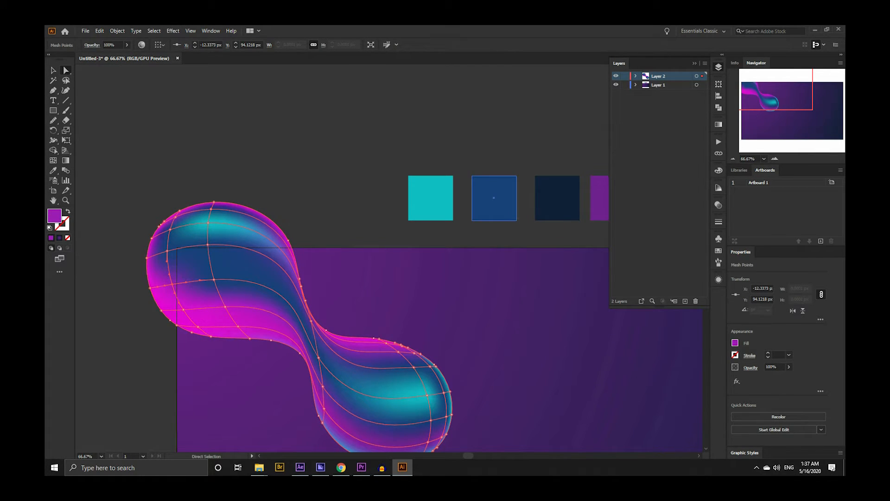
pyautogui.press('i')
pyautogui.click(596, 198)
pyautogui.moveTo(596, 199); pyautogui.dragTo(489, 182)
pyautogui.moveTo(323, 185); pyautogui.dragTo(351, 181)
pyautogui.press('v')
pyautogui.click(269, 167)
pyautogui.moveTo(260, 166); pyautogui.dragTo(313, 163)
# Recolour three mesh points along the upper lobe's top edge with the cyan sampled from the palette, and deselect.
pyautogui.press('a')
pyautogui.click(204, 245)
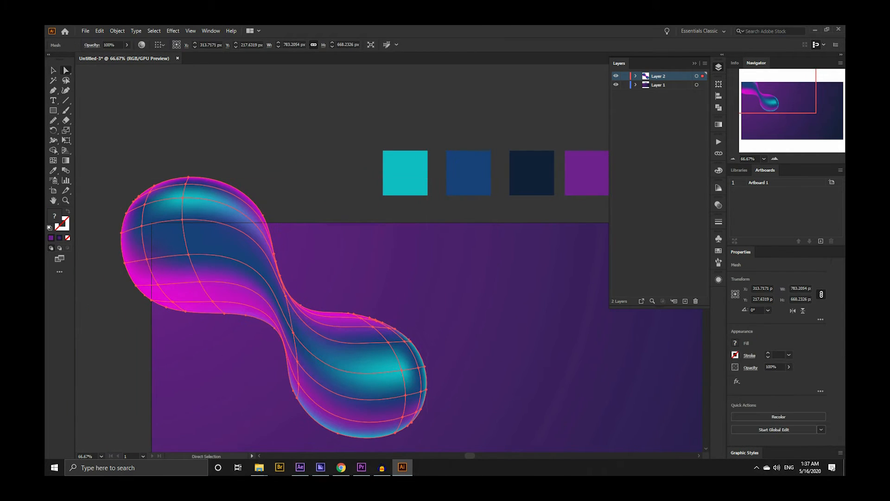
pyautogui.click(173, 301)
pyautogui.hotkey('ctrl', 'shift', 'a')
pyautogui.scroll(1, 143, 193)
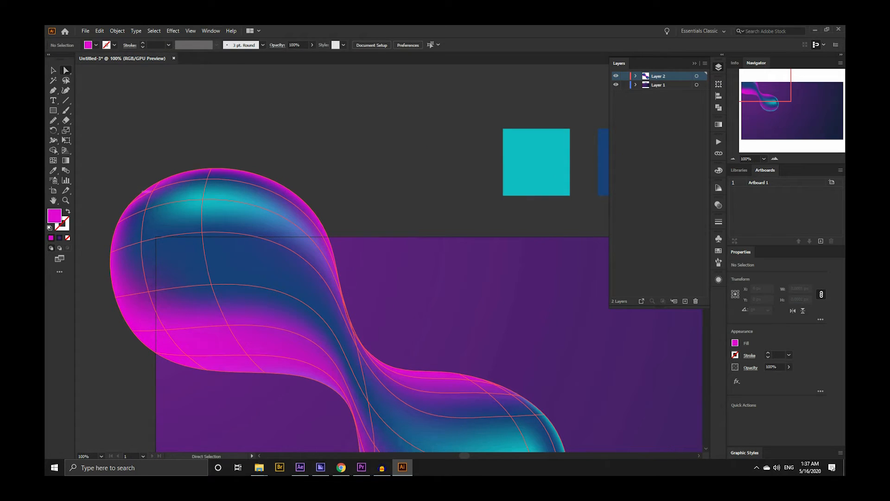
pyautogui.click(159, 182)
pyautogui.click(160, 182)
pyautogui.keyDown('shift'); pyautogui.click(128, 204); pyautogui.keyUp('shift')
pyautogui.keyDown('shift'); pyautogui.click(211, 168); pyautogui.keyUp('shift')
pyautogui.scroll(-1, 228, 198)
pyautogui.press('i')
pyautogui.click(433, 175)
pyautogui.press('a')
pyautogui.hotkey('ctrl', 'shift', 'a')
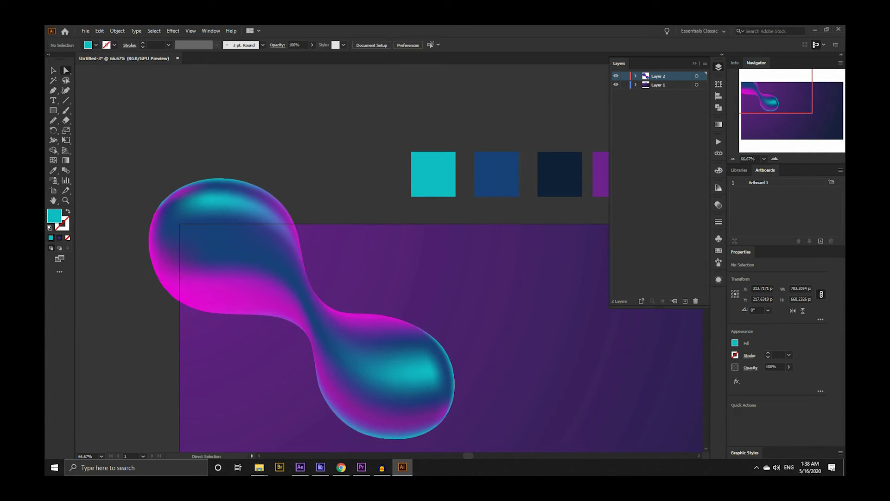
# Try the palette's cyan on the next edge point down the upper lobe's outer side, and undo it.
pyautogui.click(155, 214)
pyautogui.press('i')
pyautogui.click(433, 176)
pyautogui.press('a')
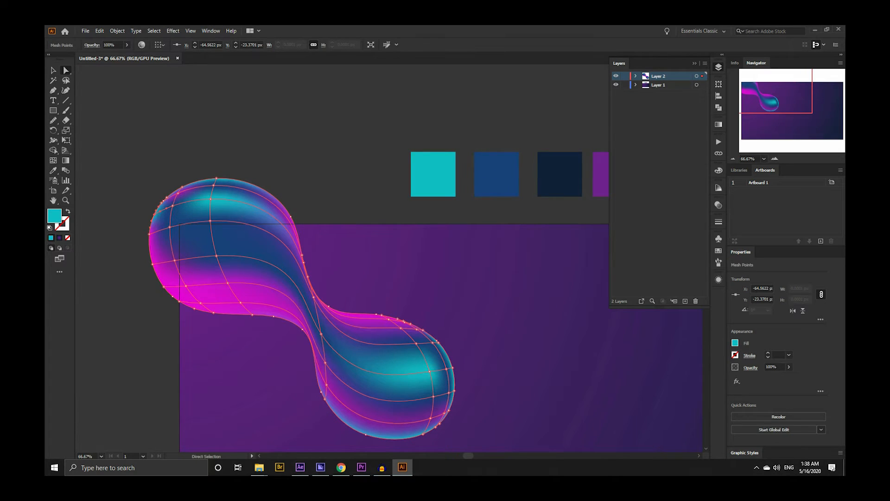
pyautogui.hotkey('ctrl', 'shift', 'a')
pyautogui.scroll(2, 105, 214)
pyautogui.hotkey('ctrl', 'z')
pyautogui.hotkey('ctrl', 'shift', 'a')
# Try the palette's navy on the mesh point inside the upper lobe's upper outer edge, finally set it to purple, and deselect.
pyautogui.click(240, 190)
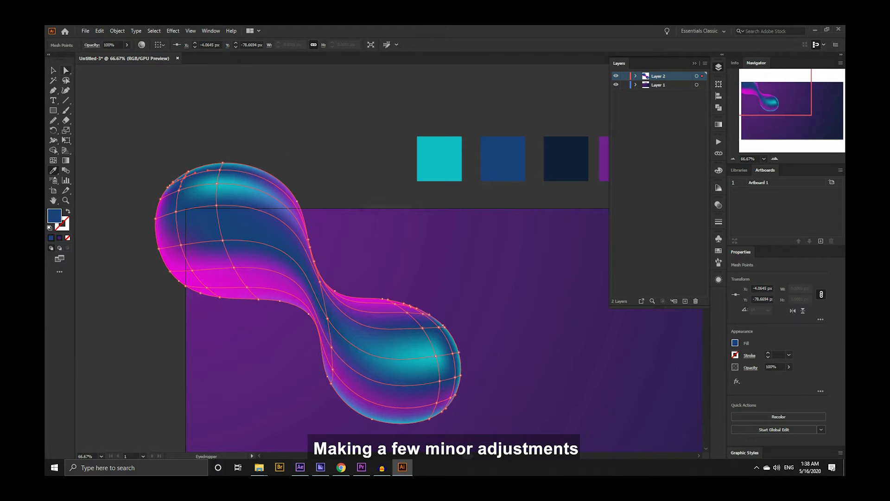
pyautogui.hotkey('ctrl', 'shift', 'a')
pyautogui.click(186, 175)
pyautogui.press('i')
pyautogui.click(566, 159)
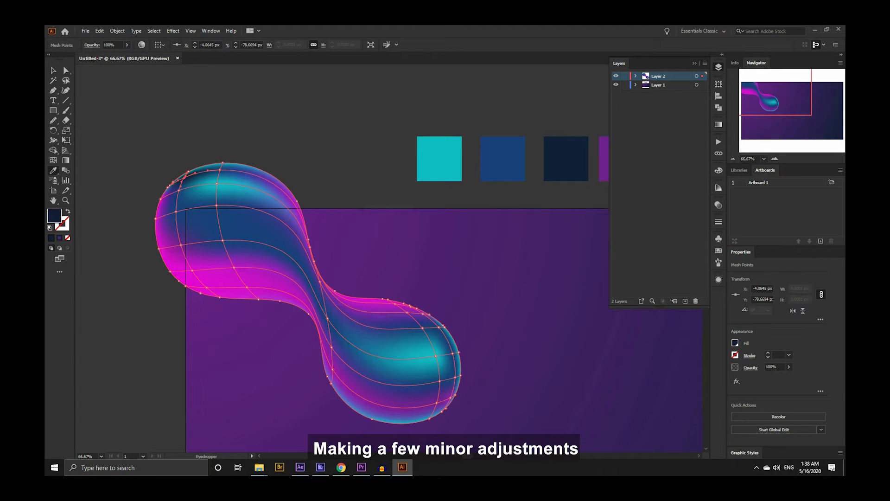
pyautogui.click(604, 159)
pyautogui.press('a')
pyautogui.hotkey('ctrl', 'shift', 'a')
pyautogui.hscroll(1, 273, 254)
pyautogui.scroll(-1, 273, 254)
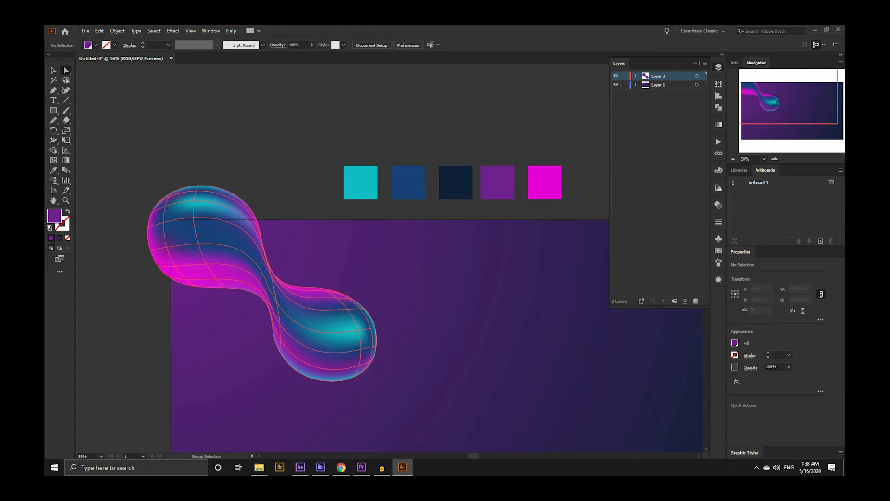
# Recolour the mesh point between the upper lobe's cyan highlight and its top edge with the palette's purple, and deselect.
pyautogui.scroll(3, 172, 191)
pyautogui.click(245, 194)
pyautogui.hotkey('ctrl', '-')
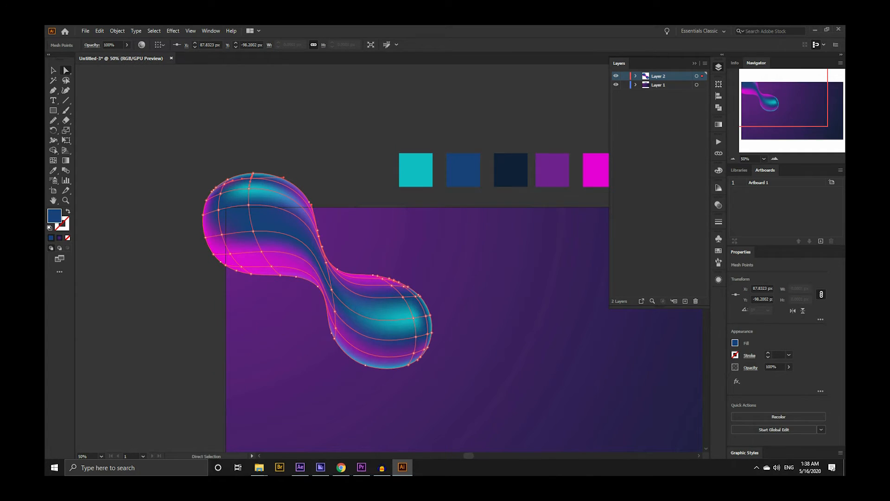
pyautogui.press('a')
pyautogui.hotkey('ctrl', 'shift', 'a')
pyautogui.hotkey('ctrl', '+')
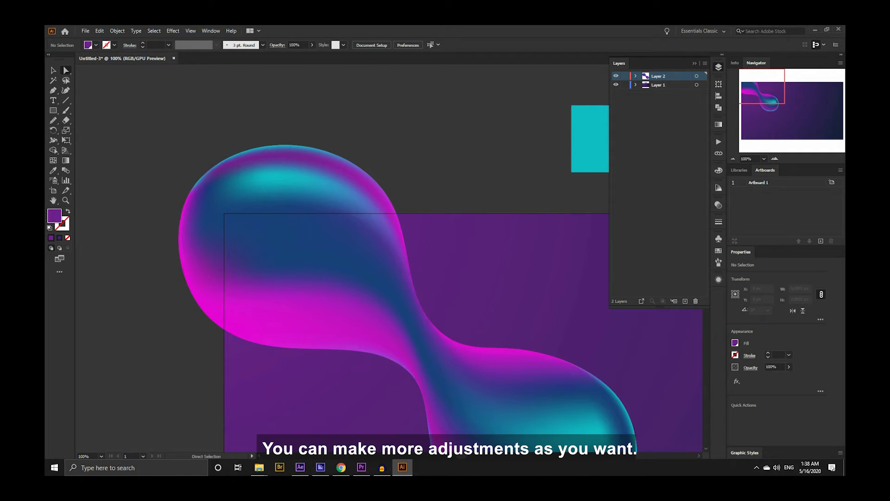
pyautogui.press('v')
pyautogui.hotkey('ctrl', '-')
pyautogui.hotkey('ctrl', '-')
pyautogui.hotkey('ctrl', '-')
pyautogui.moveTo(384, 297); pyautogui.dragTo(332, 262)
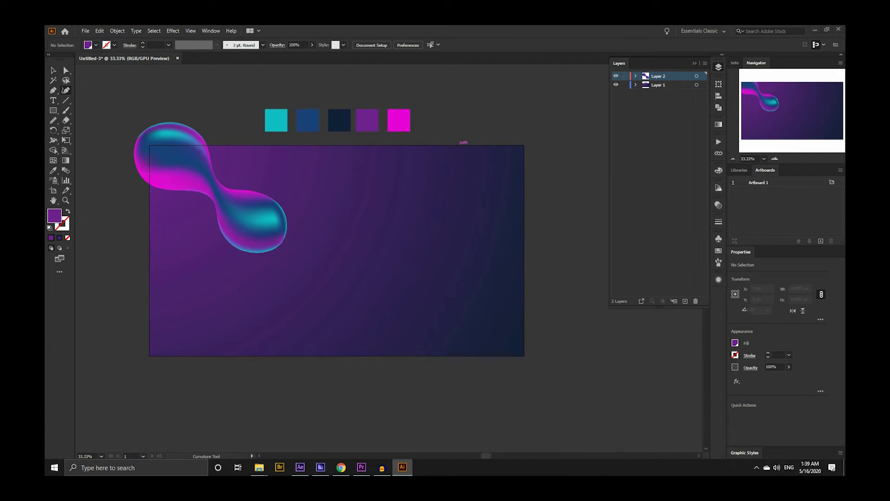
# Draw a closed purple curved blob about 1020 by 550 px from the artboard's upper middle past its upper-right corner, and smooth its outline.
pyautogui.click(399, 138)
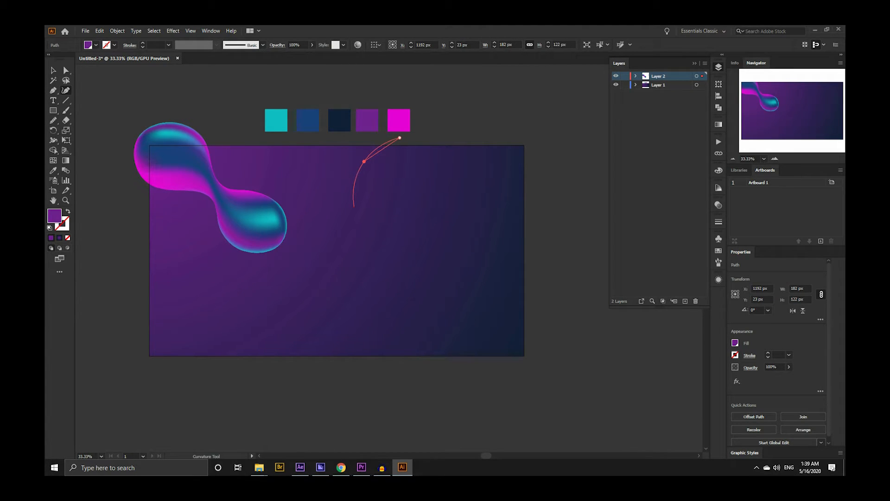
pyautogui.click(416, 205)
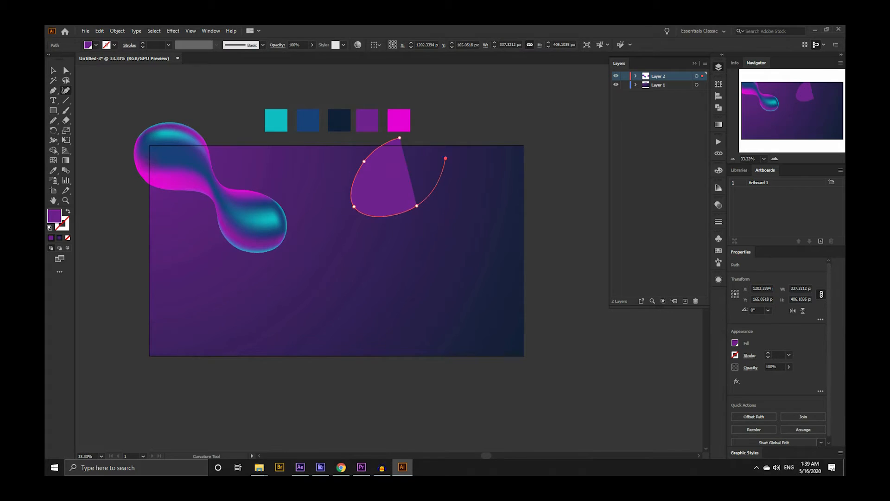
pyautogui.click(445, 159)
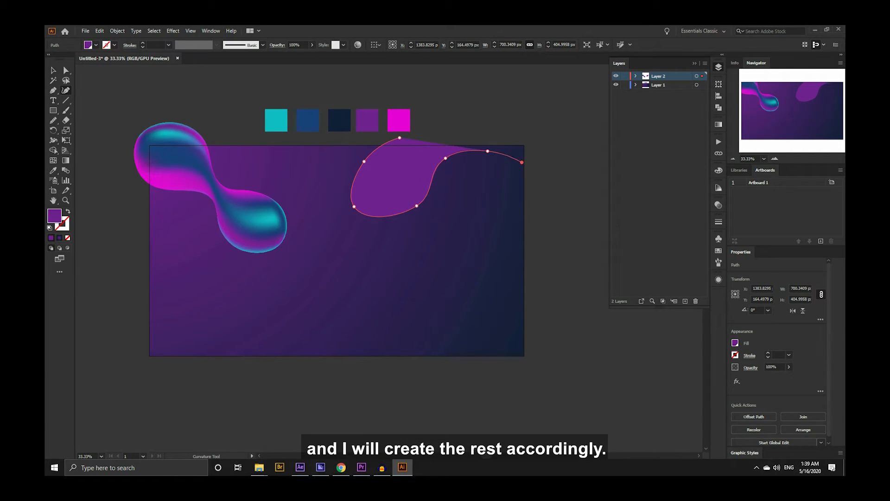
pyautogui.click(521, 164)
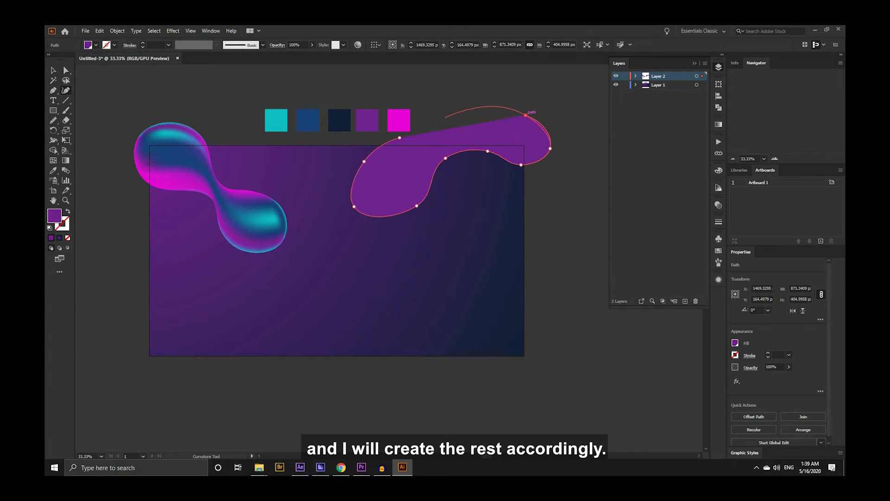
pyautogui.click(439, 122)
pyautogui.moveTo(510, 122); pyautogui.dragTo(510, 139)
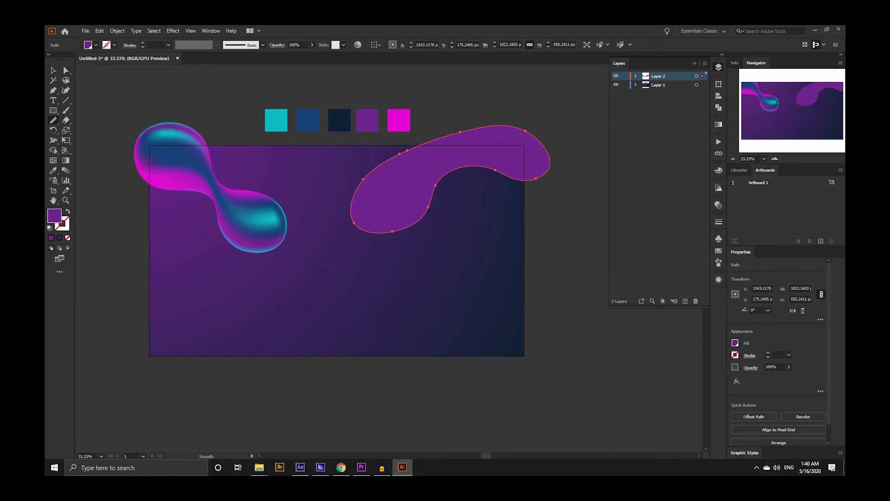
pyautogui.hotkey('ctrl', 'f')
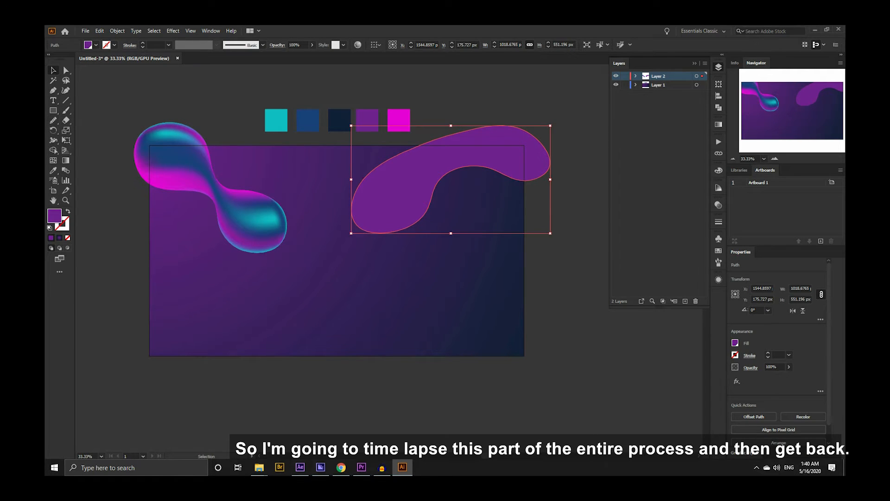
# Add a gradient mesh point in the palette's cyan inside the new purple blob's lower lobe.
pyautogui.scroll(1, 407, 193)
pyautogui.moveTo(407, 193); pyautogui.dragTo(381, 241)
pyautogui.scroll(-1, 381, 242)
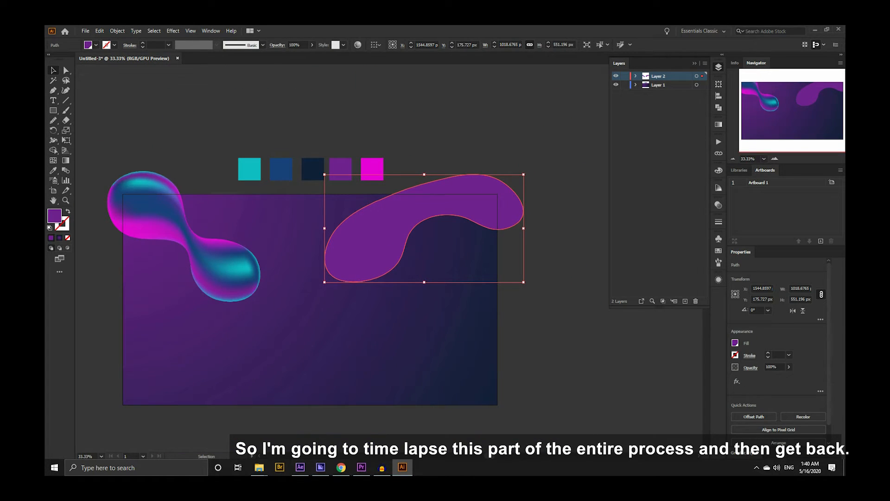
pyautogui.click(221, 263)
pyautogui.click(366, 241)
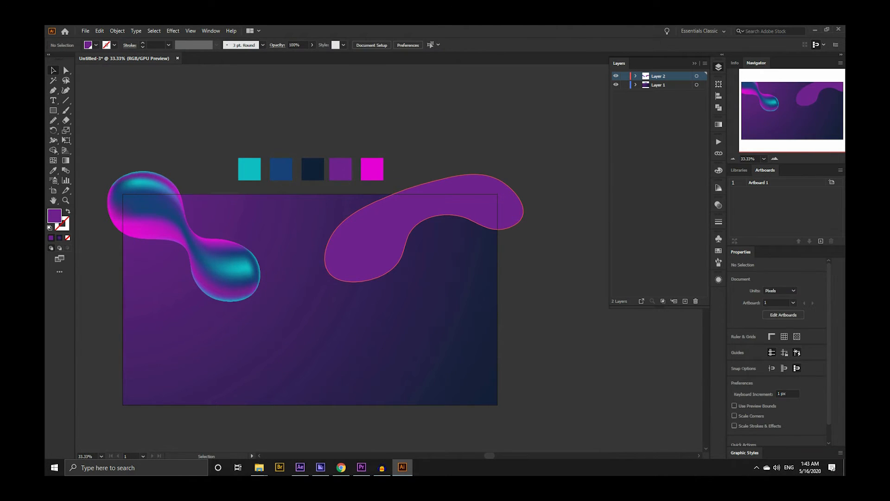
pyautogui.click(371, 239)
pyautogui.press('u')
pyautogui.keyDown('ctrl'); pyautogui.click(250, 169); pyautogui.keyUp('ctrl')
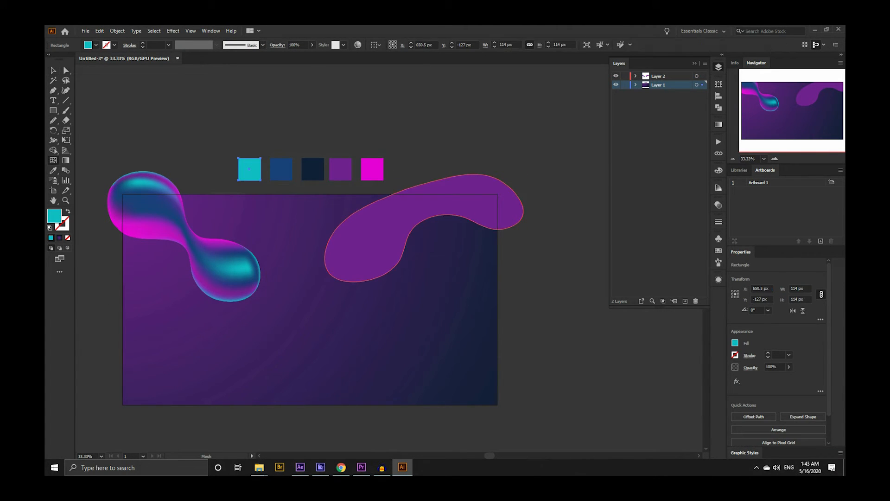
pyautogui.click(339, 255)
# Surround the new blob's cyan highlight with mesh points in the palette's blue, above, below and towards the lobe's outer end.
pyautogui.hotkey('ctrl', '=')
pyautogui.press('i')
pyautogui.keyDown('ctrl'); pyautogui.click(216, 93); pyautogui.keyUp('ctrl')
pyautogui.press('u')
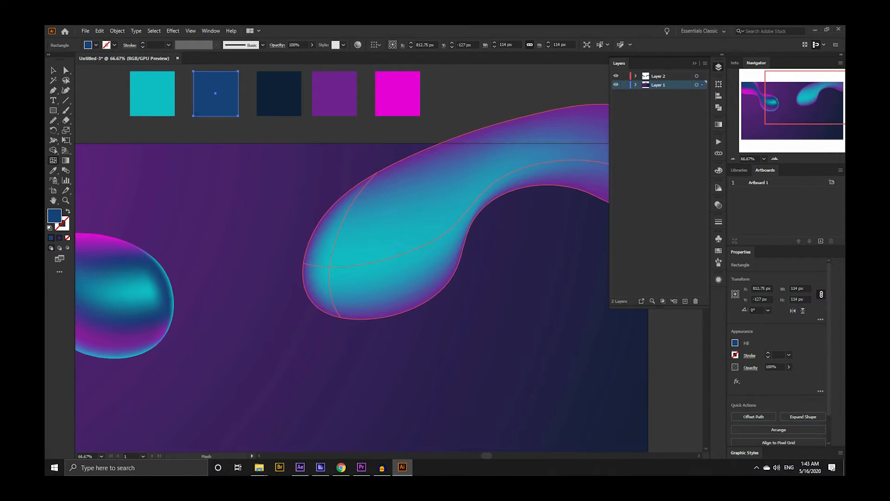
pyautogui.click(466, 211)
pyautogui.moveTo(466, 211); pyautogui.dragTo(460, 268)
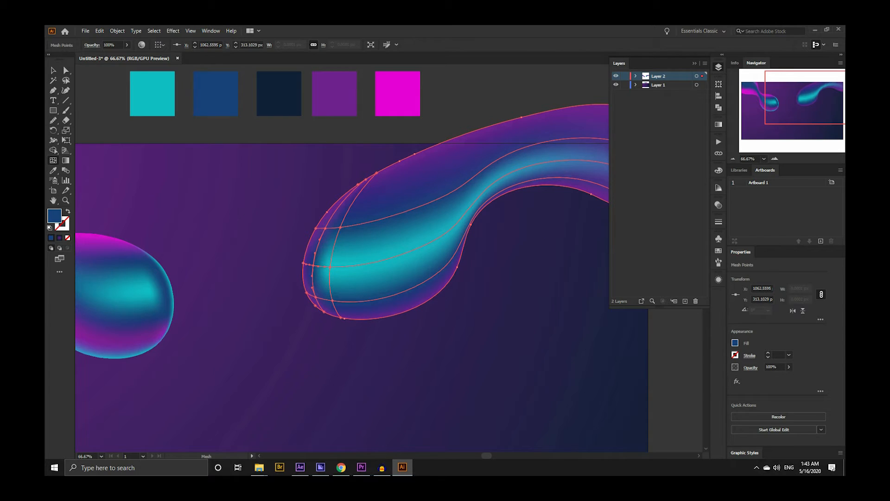
# Recolour the mesh points along the outer edge of the new blob's lower lobe with cyan.
pyautogui.press('v')
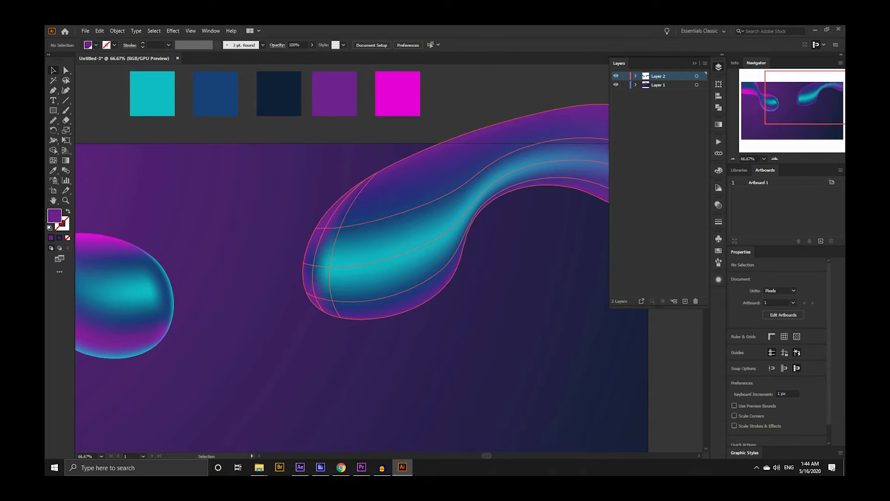
pyautogui.press('a')
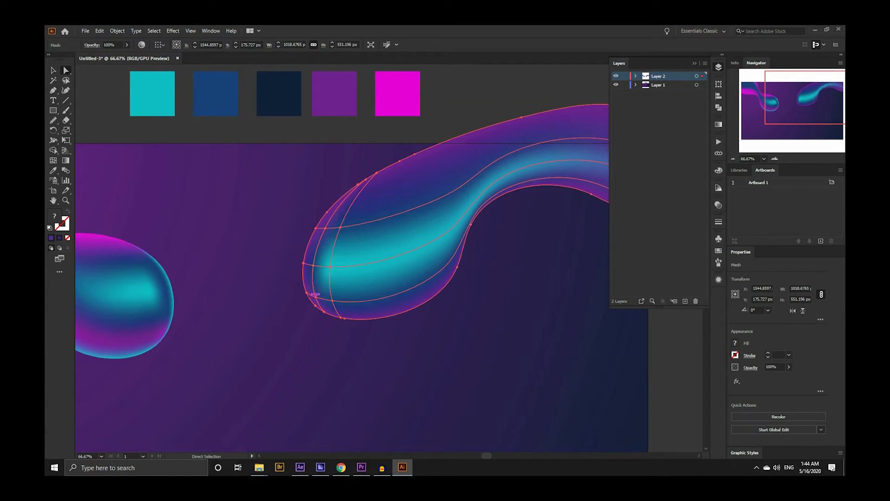
pyautogui.press('i')
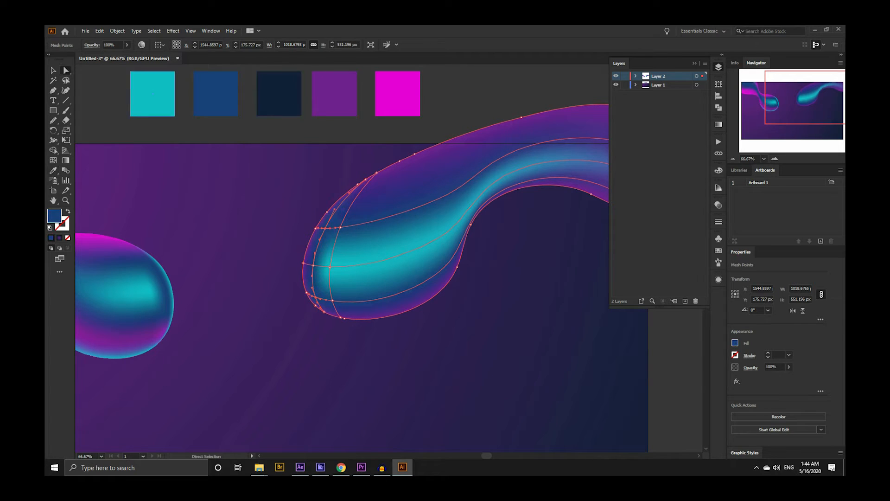
pyautogui.press('v')
pyautogui.click(345, 318)
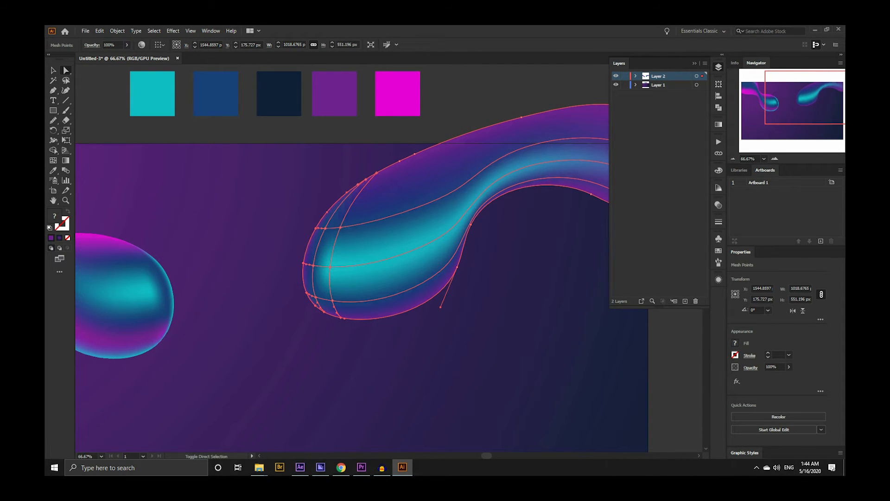
# Add mesh points across the same blob's upper lobe for a cyan highlight along its underside.
pyautogui.press('v')
pyautogui.press('u')
pyautogui.click(421, 248)
pyautogui.click(271, 174)
pyautogui.click(436, 202)
# Try several further mesh points inside the blob, undoing each placement.
pyautogui.press('v')
pyautogui.press('u')
pyautogui.click(410, 279)
pyautogui.hotkey('ctrl', 'z')
pyautogui.click(402, 263)
pyautogui.hotkey('ctrl', 'z')
pyautogui.moveTo(324, 278); pyautogui.dragTo(376, 287)
pyautogui.click(464, 226)
pyautogui.press('a')
pyautogui.hotkey('ctrl', 'z')
# Add a purple mesh point across the blob's narrow middle.
pyautogui.press('u')
pyautogui.click(397, 267)
pyautogui.hotkey('ctrl', '-')
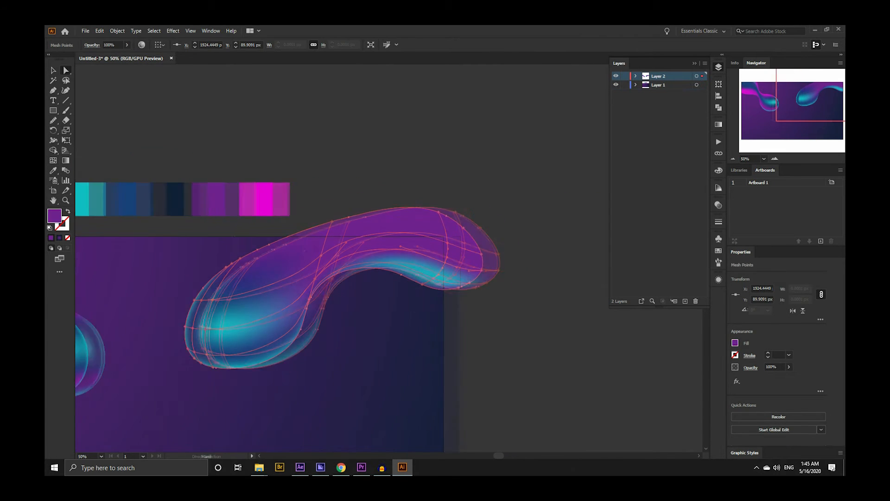
# Recolour mesh points along the blob's upper edge and inner bend with the palette's magenta, and deselect.
pyautogui.click(464, 243)
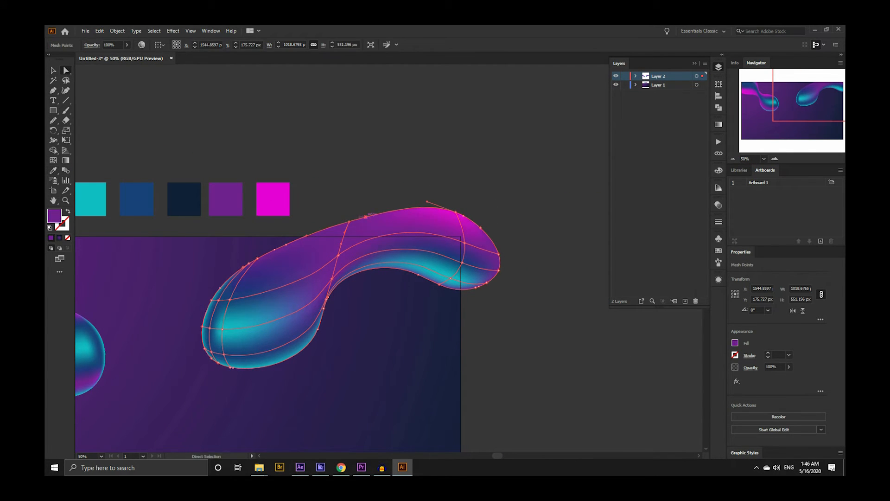
pyautogui.press('i')
pyautogui.click(273, 199)
pyautogui.press('a')
pyautogui.click(328, 298)
pyautogui.press('i')
pyautogui.click(273, 200)
pyautogui.moveTo(320, 288); pyautogui.dragTo(371, 293)
pyautogui.click(370, 336)
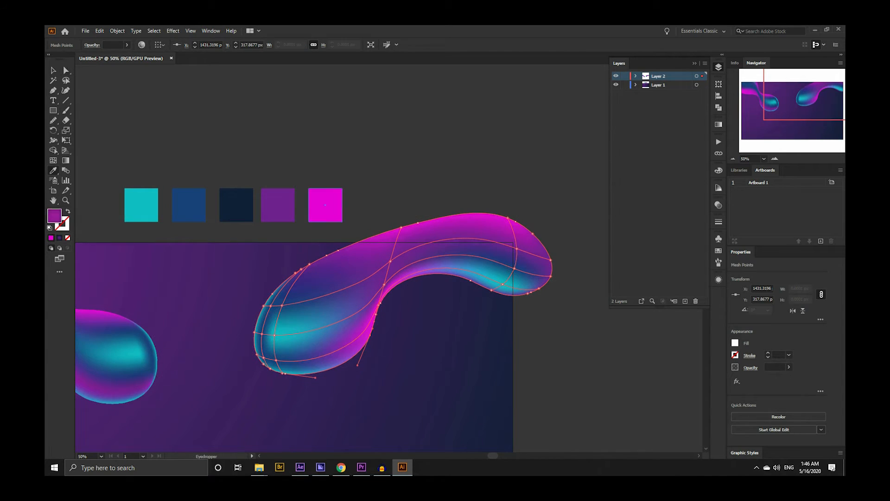
pyautogui.hotkey('ctrl', '-')
pyautogui.press('v')
pyautogui.click(422, 258)
pyautogui.click(325, 106)
# Draw a closed white pear-shaped blob about 370 by 455 px over the artboard's lower-left edge with the Curvature tool.
pyautogui.moveTo(278, 325); pyautogui.dragTo(303, 274)
pyautogui.hotkey('shift', '`')
pyautogui.click(144, 275)
pyautogui.click(152, 266)
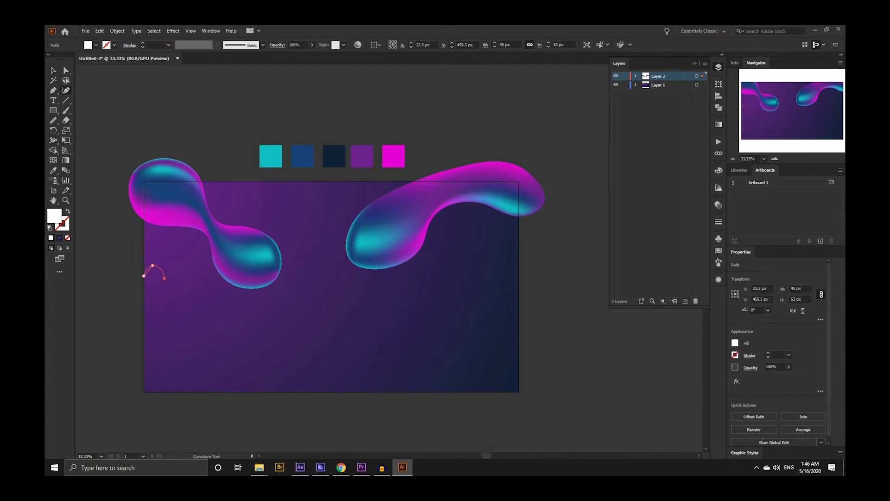
pyautogui.click(195, 321)
pyautogui.click(197, 341)
pyautogui.click(130, 339)
# Draw a closed white bean-shaped blob about 610 by 525 px across the artboard's bottom edge, beside the pear-shaped one.
pyautogui.click(308, 337)
pyautogui.click(294, 365)
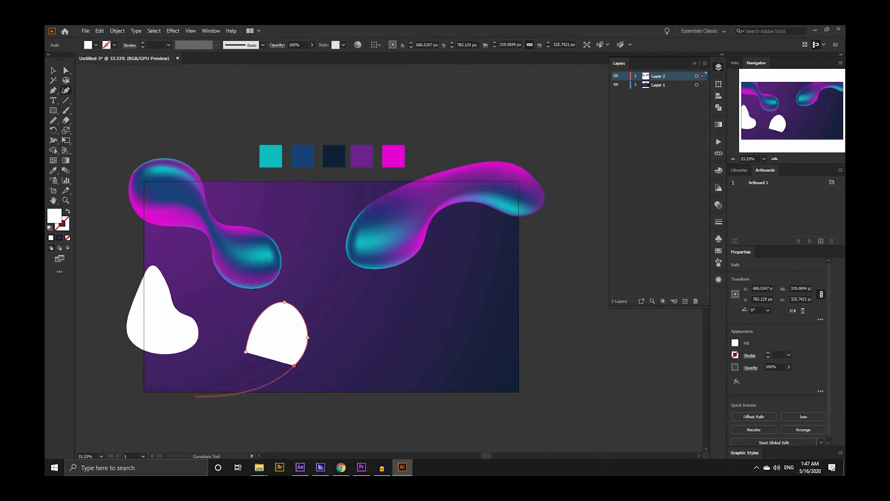
pyautogui.click(195, 397)
pyautogui.click(196, 357)
pyautogui.click(231, 353)
# Draw a large closed white C-shaped blob in the artboard's lower-right area, extending past its bottom edge.
pyautogui.click(401, 309)
pyautogui.click(368, 343)
pyautogui.click(410, 379)
pyautogui.click(452, 352)
pyautogui.click(468, 349)
pyautogui.click(482, 363)
pyautogui.click(457, 386)
pyautogui.click(438, 447)
pyautogui.click(426, 282)
pyautogui.click(401, 309)
# Shift the bean-shaped blob slightly down, adjust the large C-shaped blob's anchor points, and smooth the large blob's outline.
pyautogui.moveTo(325, 278); pyautogui.dragTo(343, 246)
pyautogui.press('a')
pyautogui.moveTo(297, 306); pyautogui.dragTo(300, 324)
pyautogui.moveTo(452, 321); pyautogui.dragTo(443, 327)
pyautogui.moveTo(411, 282); pyautogui.dragTo(399, 272)
pyautogui.click(439, 254)
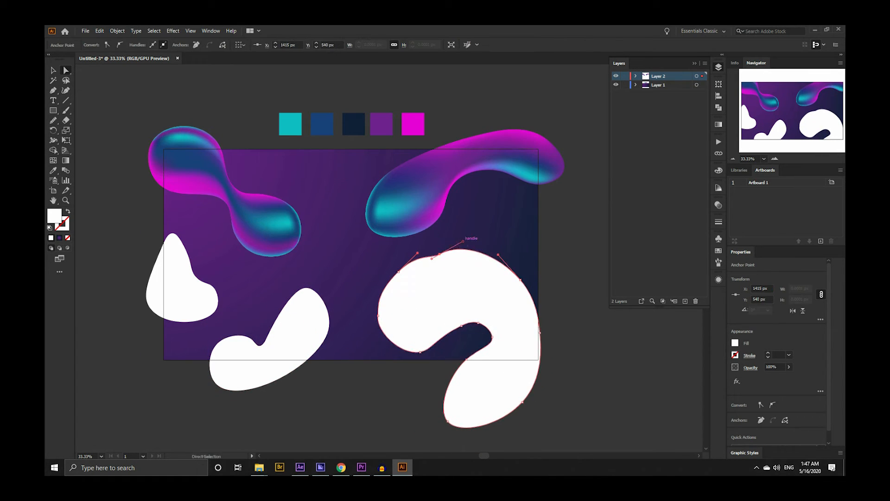
pyautogui.click(54, 120)
pyautogui.moveTo(419, 351); pyautogui.dragTo(451, 343)
# Widen the bean-shaped blob by moving its inner-curve and bottom anchor points outwards, and smooth its outline.
pyautogui.press('a')
pyautogui.click(297, 333)
pyautogui.click(284, 300)
pyautogui.moveTo(285, 300); pyautogui.dragTo(269, 300)
pyautogui.click(53, 120)
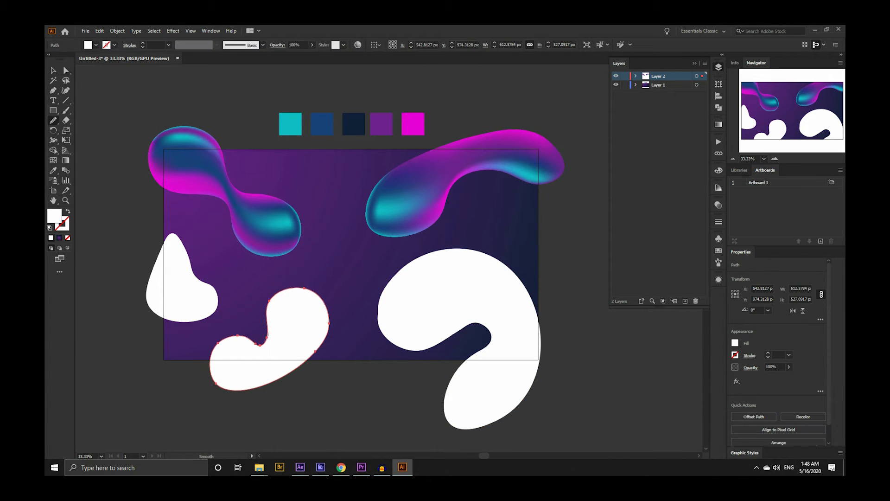
pyautogui.press('a')
pyautogui.moveTo(267, 383); pyautogui.dragTo(270, 391)
# Smooth the outline of the pear-shaped blob at the artboard's lower-left edge.
pyautogui.click(53, 71)
pyautogui.click(178, 287)
pyautogui.click(53, 120)
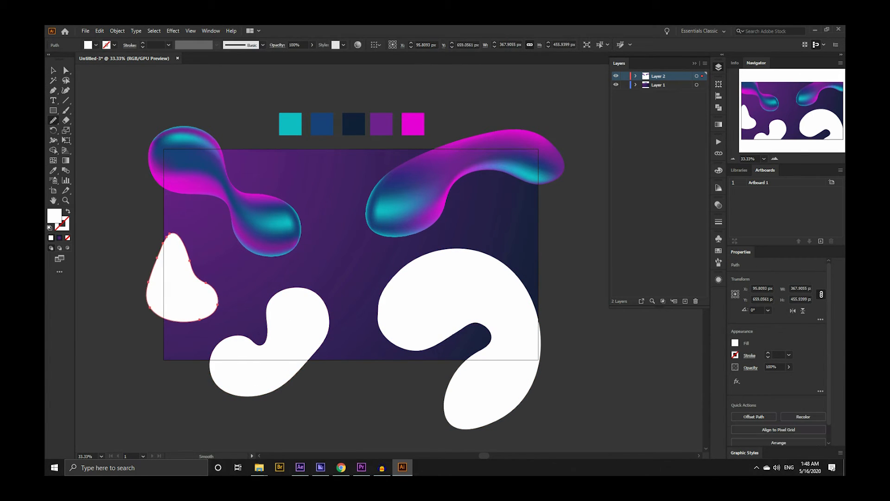
# Move the bean-shaped blob slightly inwards and enlarge it a little.
pyautogui.press('v')
pyautogui.moveTo(288, 343); pyautogui.dragTo(301, 337)
pyautogui.moveTo(342, 280); pyautogui.dragTo(352, 267)
# Rotate the large C-shaped blob clockwise and reposition it over the artboard's lower-right corner.
pyautogui.click(512, 324)
pyautogui.moveTo(545, 244); pyautogui.dragTo(589, 332)
pyautogui.moveTo(526, 320); pyautogui.dragTo(532, 304)
pyautogui.moveTo(595, 303); pyautogui.dragTo(596, 332)
pyautogui.moveTo(515, 345); pyautogui.dragTo(513, 355)
# Fill the three white blobs with the magenta sampled from the palette.
pyautogui.click(181, 304)
pyautogui.keyDown('shift'); pyautogui.click(306, 334); pyautogui.keyUp('shift')
pyautogui.keyDown('shift'); pyautogui.click(505, 325); pyautogui.keyUp('shift')
pyautogui.press('i')
pyautogui.click(412, 140)
# Add a mesh point in the palette's cyan inside the pear-shaped blob's lower inner bulge.
pyautogui.press('u')
pyautogui.keyDown('ctrl'); pyautogui.click(290, 139); pyautogui.keyUp('ctrl')
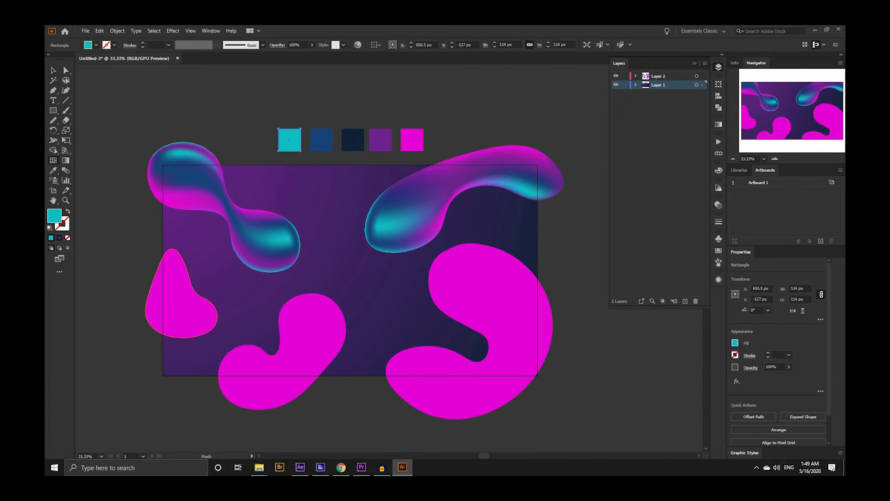
pyautogui.click(204, 314)
# Surround the pear-shaped blob's cyan highlight with mesh points in the palette's blue, undoing one misplaced point.
pyautogui.scroll(1, 186, 307)
pyautogui.moveTo(353, 120); pyautogui.dragTo(345, 139)
pyautogui.keyDown('ctrl'); pyautogui.click(384, 72); pyautogui.keyUp('ctrl')
pyautogui.click(181, 299)
pyautogui.hotkey('ctrl', 'z')
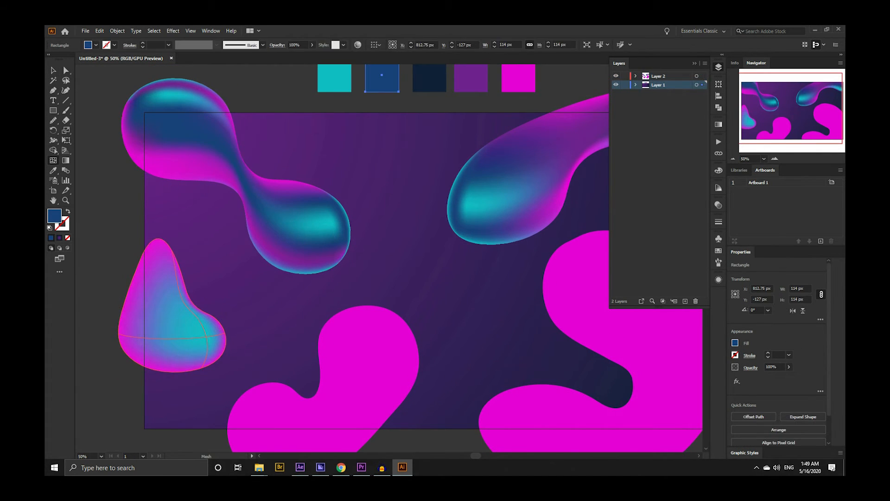
pyautogui.scroll(1, 207, 316)
pyautogui.click(196, 319)
pyautogui.click(205, 375)
pyautogui.click(224, 341)
pyautogui.scroll(-3, 224, 337)
pyautogui.scroll(4, 221, 345)
# Recolour the mesh points along the pear-shaped blob's lower inner edge with the cyan sampled from its highlight.
pyautogui.press('a')
pyautogui.click(246, 314)
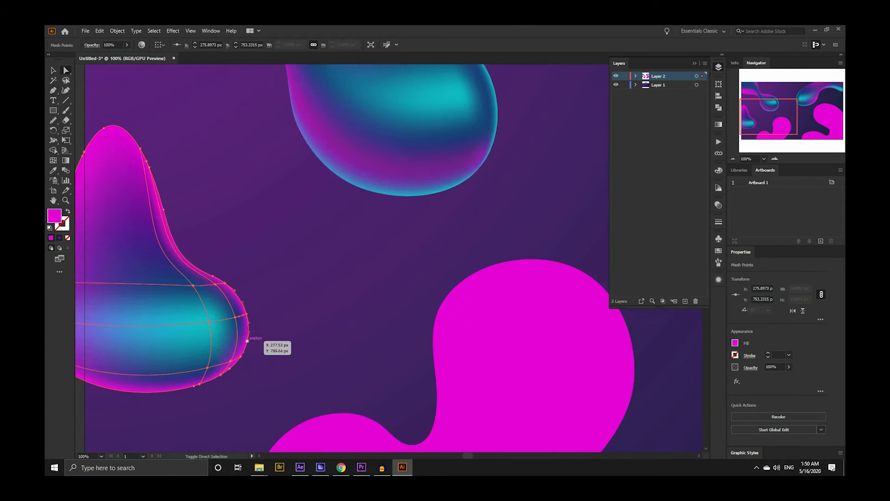
pyautogui.press('a')
pyautogui.click(199, 384)
pyautogui.press('i')
pyautogui.click(209, 321)
pyautogui.scroll(-1, 209, 343)
pyautogui.scroll(1, 208, 343)
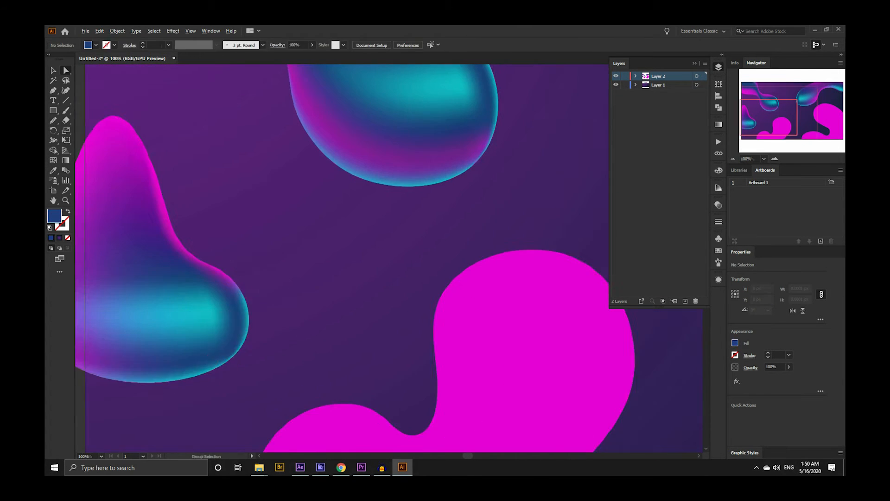
# Add a second cyan mesh highlight near the pear-shaped blob's tip.
pyautogui.moveTo(208, 343); pyautogui.dragTo(263, 338)
pyautogui.click(263, 316)
pyautogui.press('a')
pyautogui.click(333, 296)
pyautogui.moveTo(218, 296); pyautogui.dragTo(232, 310)
pyautogui.press('u')
pyautogui.click(170, 177)
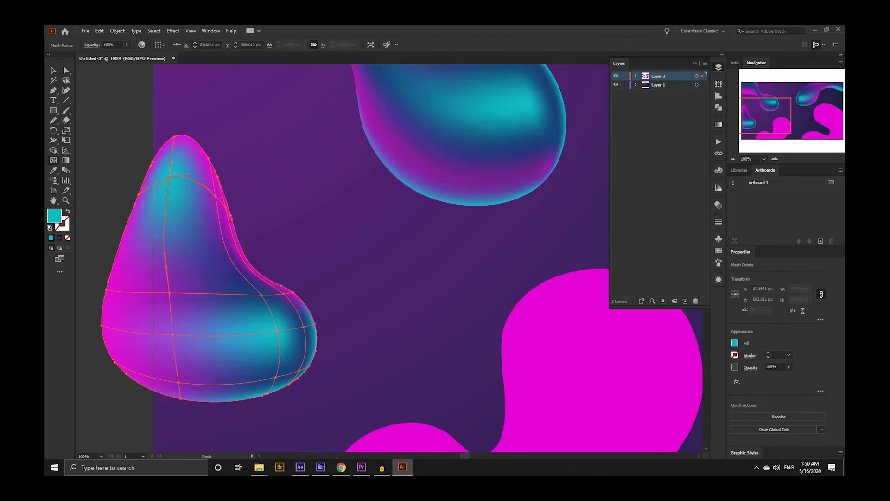
# Set the mesh point inside the pear-shaped blob's tip to purple and recolour the tip's edge points with cyan.
pyautogui.scroll(-2, 265, 361)
pyautogui.press('i')
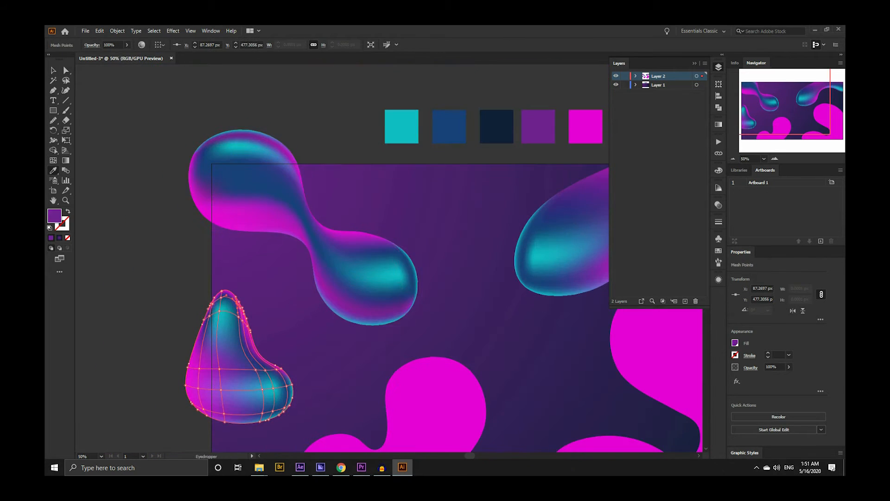
pyautogui.scroll(4, 212, 301)
pyautogui.press('a')
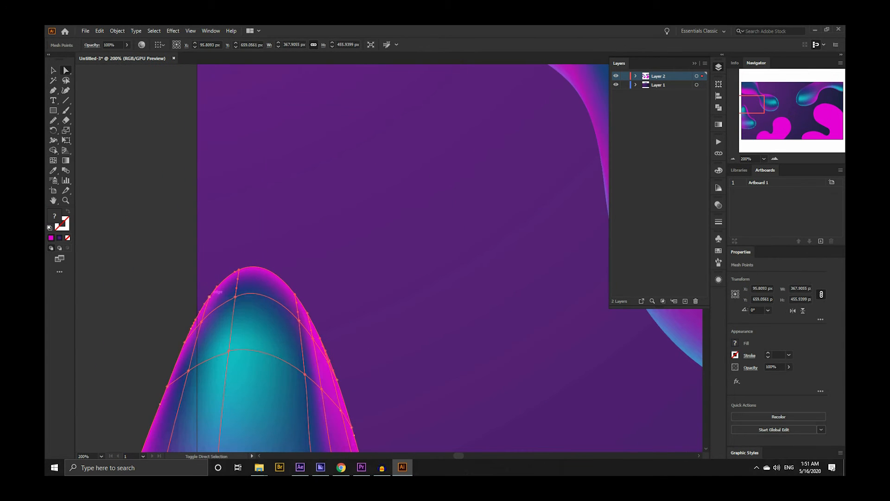
pyautogui.click(209, 295)
pyautogui.hotkey('ctrl', '-')
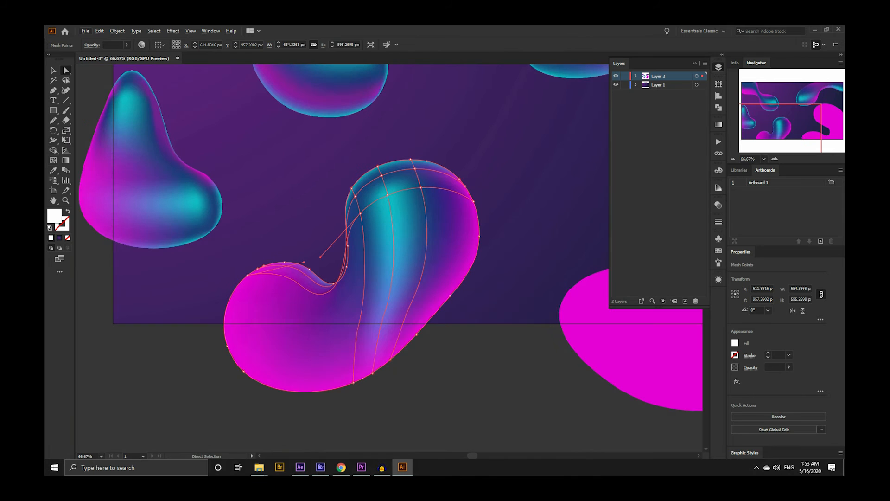
# Add a cyan mesh highlight in the bean-shaped blob's lower lobe.
pyautogui.click(283, 366)
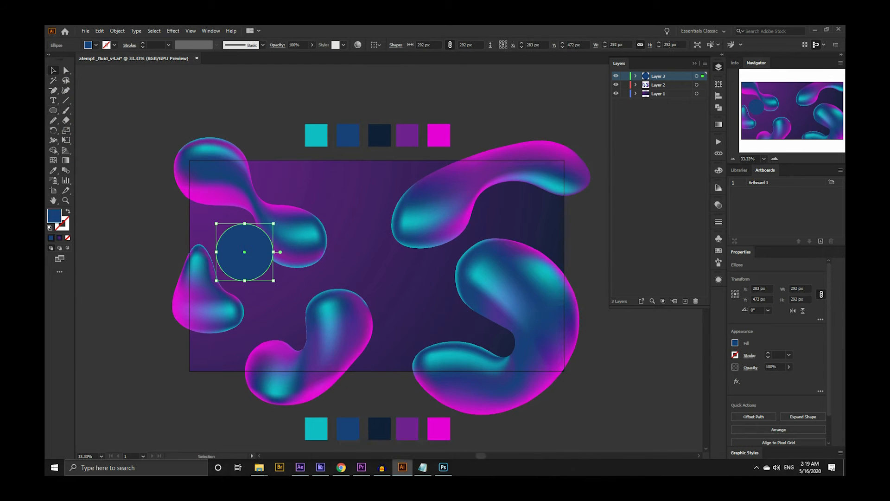
# Move the blue circle off the artboard, just beyond its left edge.
pyautogui.moveTo(244, 251); pyautogui.dragTo(155, 223)
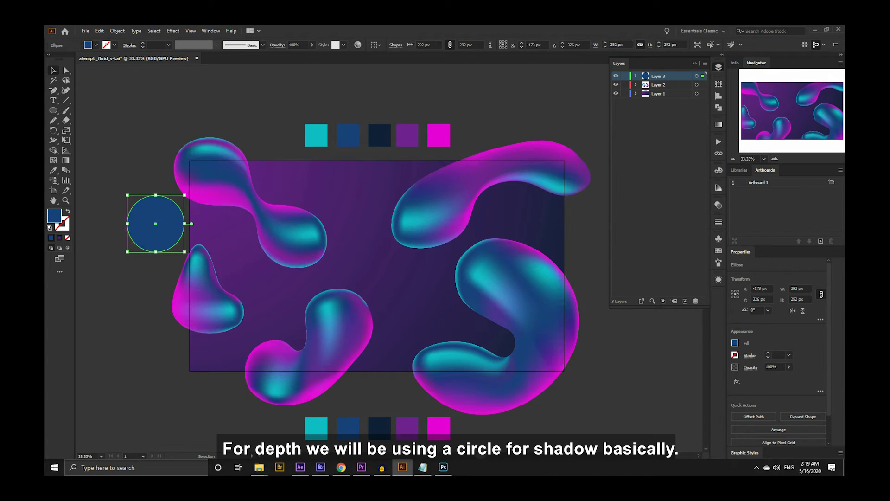
# Try moving the upper-left blob, and undo the move.
pyautogui.scroll(1, 245, 216)
pyautogui.scroll(2, 247, 217)
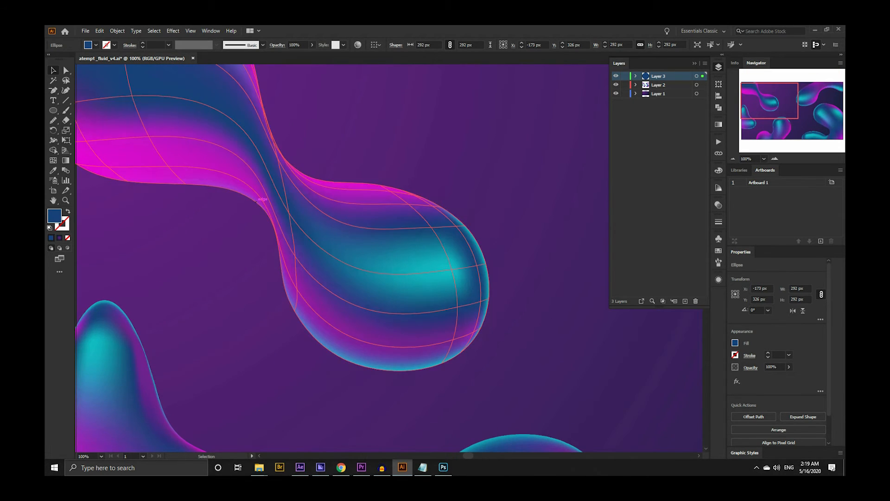
pyautogui.scroll(-4, 265, 237)
pyautogui.moveTo(310, 239); pyautogui.dragTo(231, 229)
pyautogui.hotkey('ctrl', 'z')
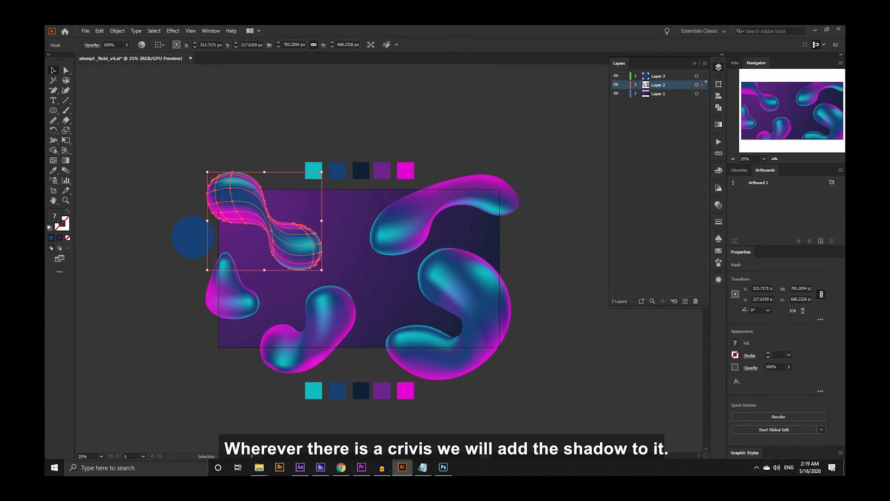
# Fill the blue circle beside the artboard's left edge with the radial gradient.
pyautogui.click(283, 158)
pyautogui.moveTo(301, 208); pyautogui.dragTo(271, 185)
pyautogui.moveTo(163, 214); pyautogui.dragTo(162, 220)
pyautogui.click(718, 125)
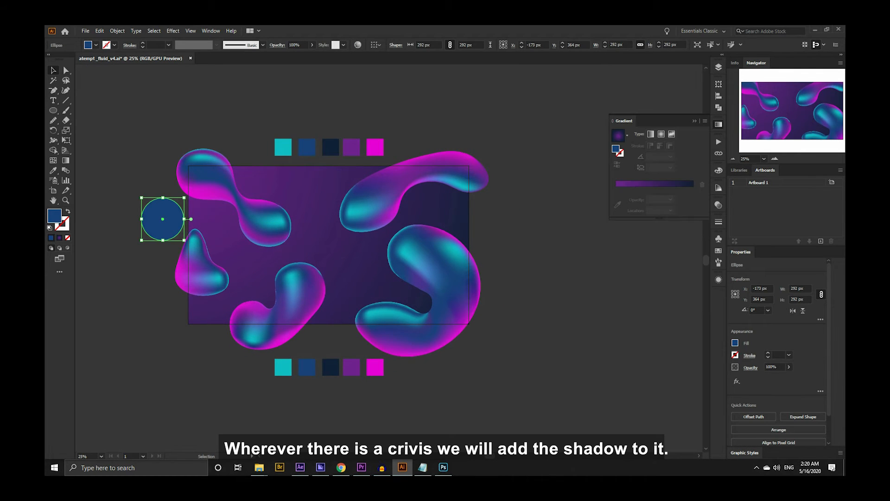
pyautogui.click(618, 135)
pyautogui.doubleClick(618, 199)
pyautogui.click(618, 199)
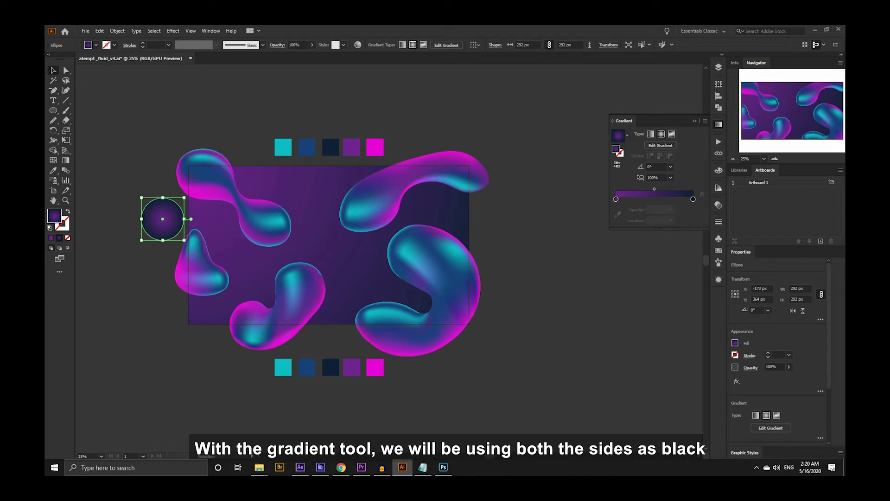
# Set both colour stops of the circle's radial gradient to black.
pyautogui.doubleClick(616, 199)
pyautogui.click(603, 225)
pyautogui.doubleClick(693, 200)
pyautogui.click(603, 226)
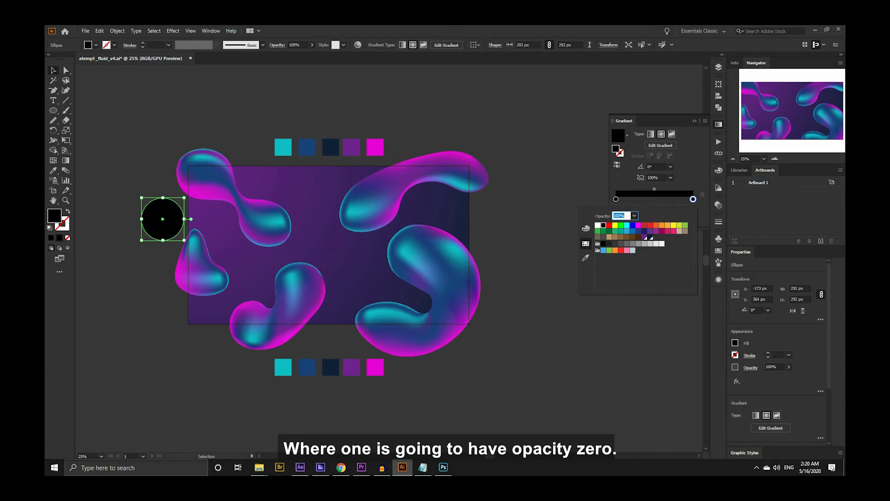
# Set the opacity of the gradient's outer black stop to 0%.
pyautogui.click(693, 200)
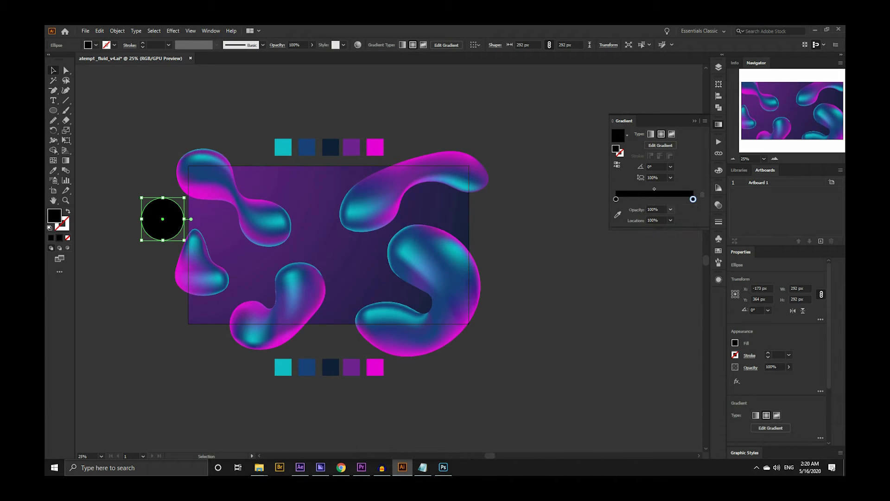
pyautogui.click(670, 209)
pyautogui.click(677, 219)
pyautogui.click(127, 260)
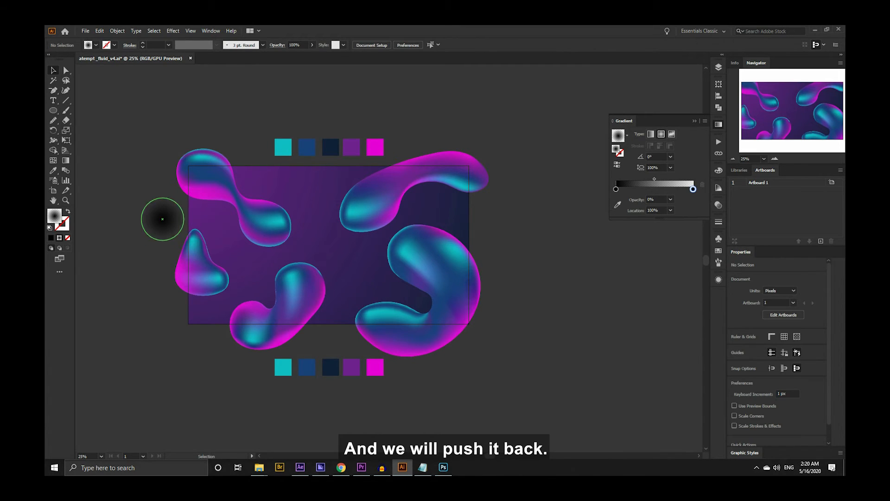
# Place the shadow circle in the upper-left blob's crevice, move it to Layer 2 and send it behind the blobs.
pyautogui.moveTo(234, 230); pyautogui.dragTo(234, 230)
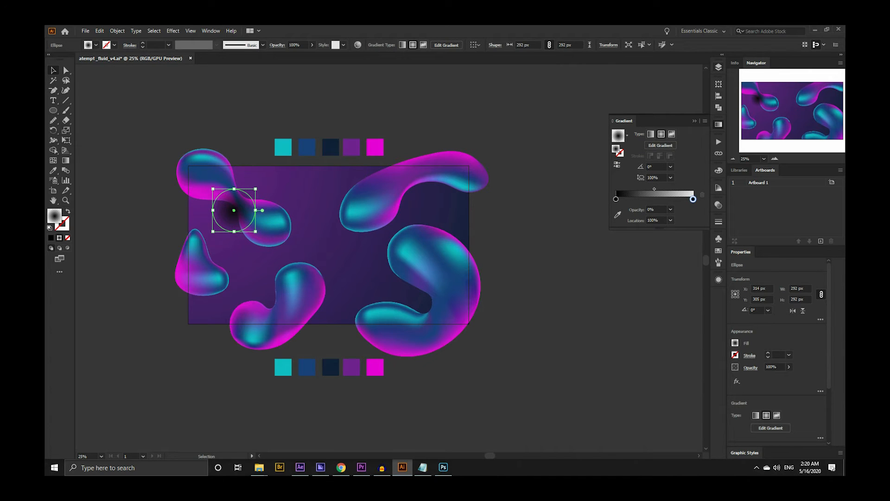
pyautogui.click(718, 67)
pyautogui.hotkey('ctrl', 'x')
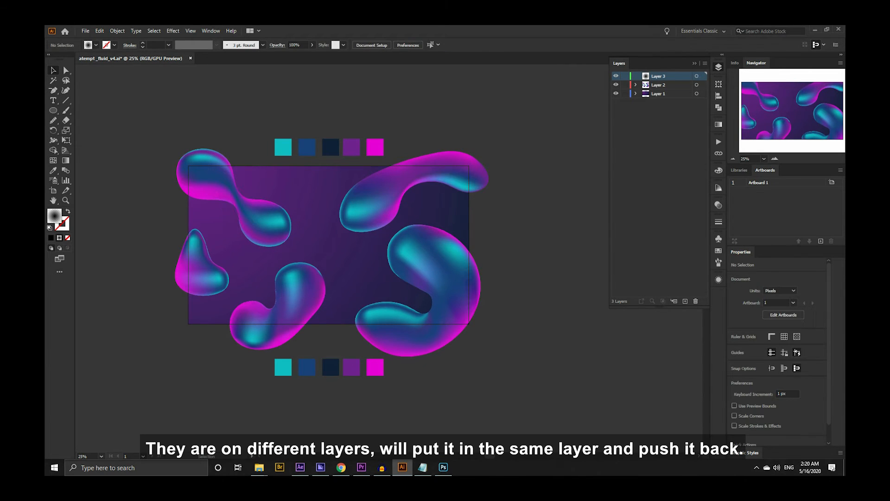
pyautogui.hotkey('ctrl', 'f')
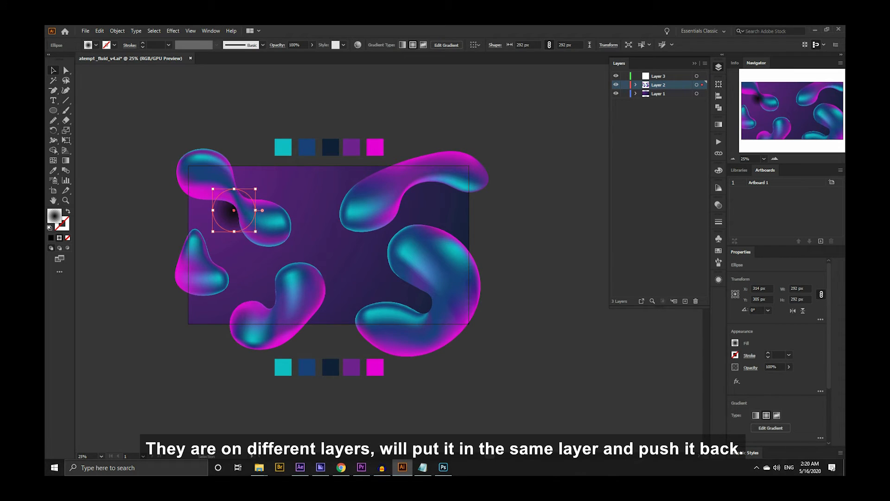
pyautogui.hotkey('ctrl', 'shift', '[')
pyautogui.click(161, 218)
# Enlarge the shadow circle to about 426 px and give it 50% opacity with the Multiply blend mode.
pyautogui.scroll(3, 200, 239)
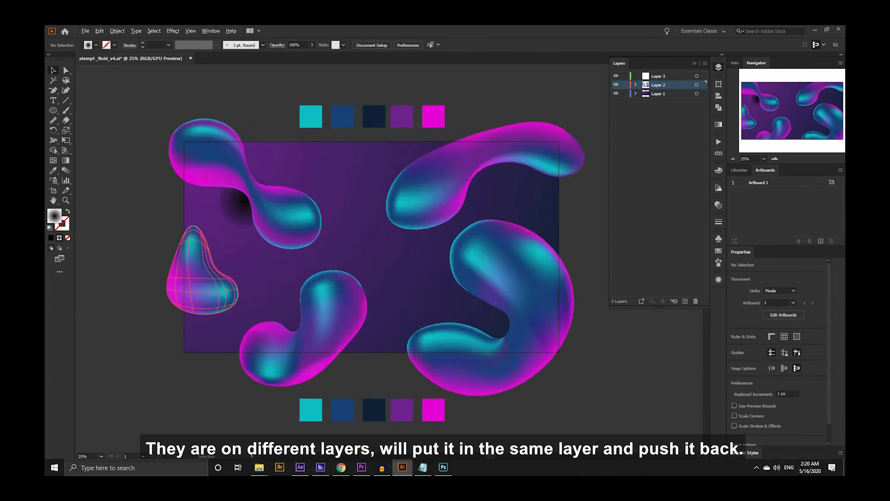
pyautogui.click(249, 188)
pyautogui.scroll(-1, 249, 189)
pyautogui.click(277, 45)
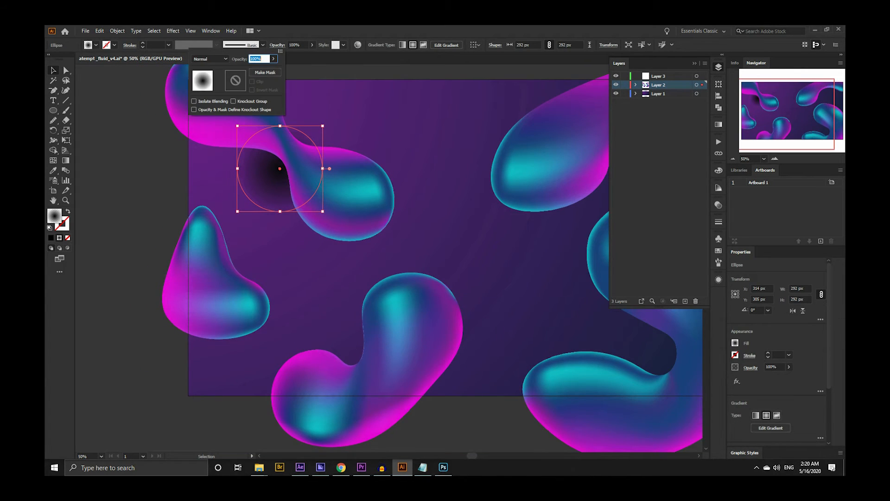
pyautogui.click(209, 58)
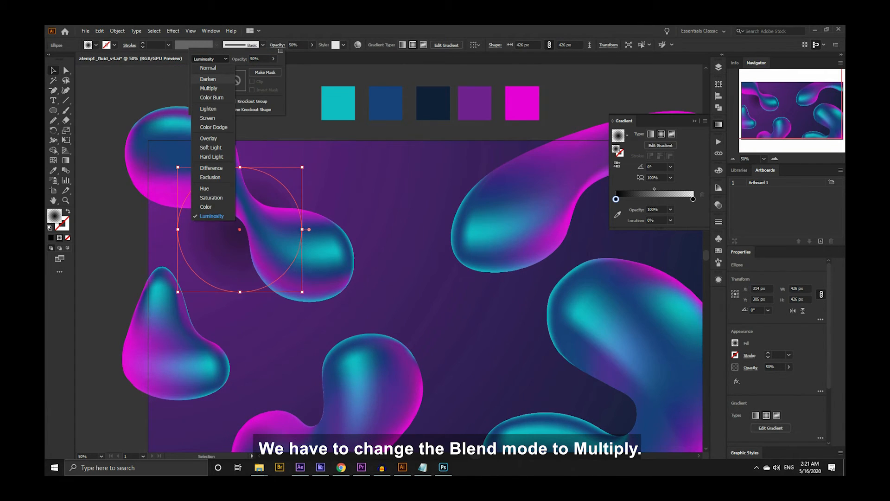
pyautogui.click(208, 79)
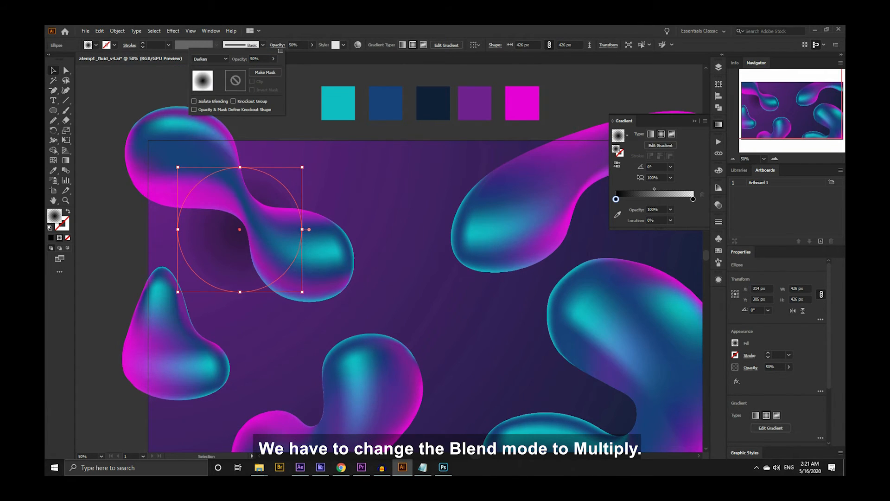
pyautogui.click(209, 59)
pyautogui.click(207, 87)
pyautogui.click(314, 187)
pyautogui.click(314, 187)
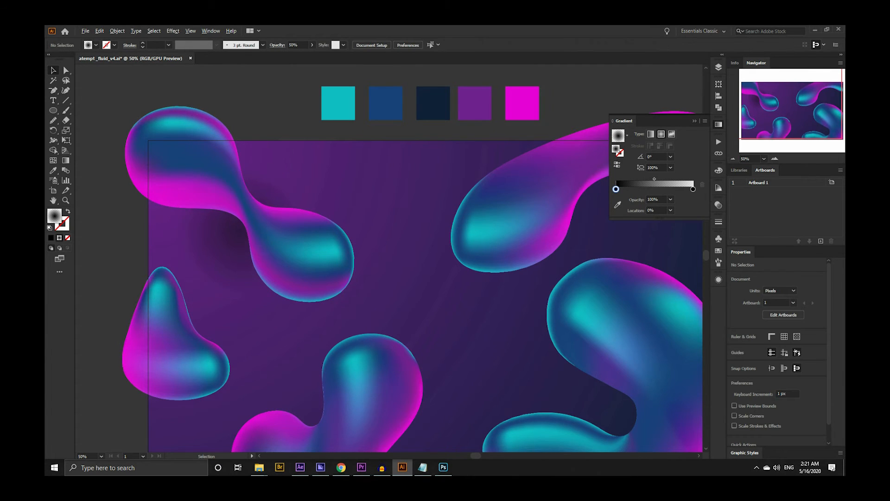
# Place a copy of the shadow circle in the crevice of the large C-shaped blob at the lower right.
pyautogui.scroll(-2, 314, 187)
pyautogui.moveTo(313, 187); pyautogui.dragTo(288, 199)
pyautogui.click(239, 229)
pyautogui.click(278, 115)
pyautogui.click(239, 229)
pyautogui.click(277, 45)
pyautogui.click(234, 190)
pyautogui.scroll(2, 234, 190)
pyautogui.moveTo(261, 265); pyautogui.dragTo(412, 282)
pyautogui.click(561, 353)
pyautogui.moveTo(354, 224); pyautogui.dragTo(358, 204)
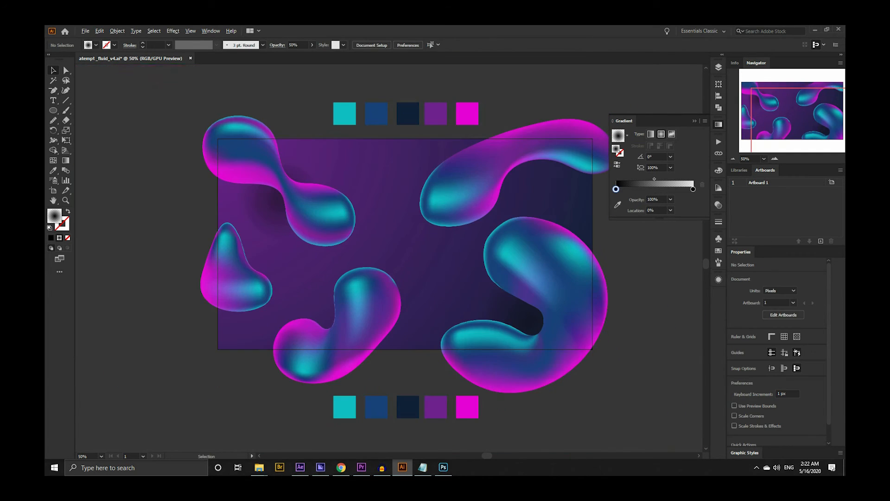
# Copy the shadow circle, about 360 px wide, into the curve beneath the arched upper-right blob.
pyautogui.click(526, 327)
pyautogui.moveTo(524, 295); pyautogui.dragTo(520, 177)
pyautogui.moveTo(572, 227); pyautogui.dragTo(556, 212)
pyautogui.click(623, 269)
pyautogui.moveTo(623, 269); pyautogui.dragTo(497, 313)
pyautogui.moveTo(395, 219); pyautogui.dragTo(400, 221)
pyautogui.click(532, 273)
pyautogui.click(401, 234)
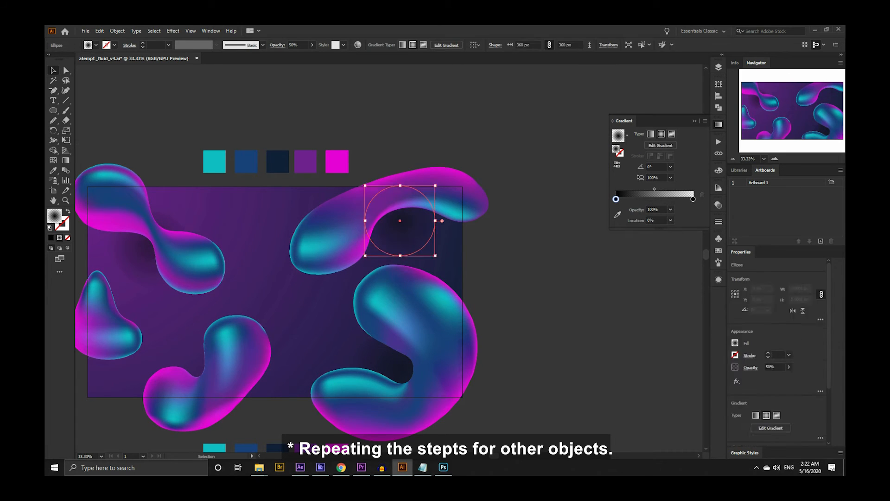
# Copy the shadow circle, about 360 px wide, into the crevice of the bean-shaped blob in the lower middle.
pyautogui.click(532, 274)
pyautogui.moveTo(532, 274); pyautogui.dragTo(616, 261)
pyautogui.moveTo(266, 356); pyautogui.dragTo(283, 356)
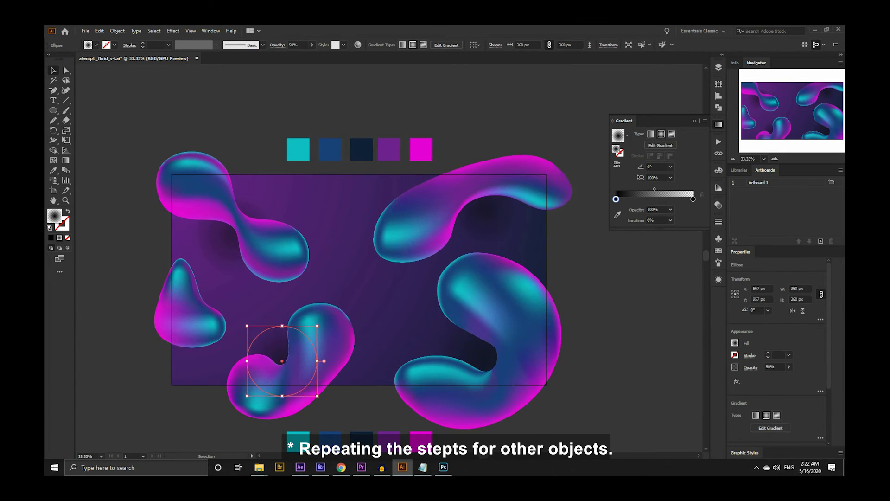
pyautogui.click(591, 319)
pyautogui.moveTo(591, 320); pyautogui.dragTo(590, 312)
pyautogui.click(275, 342)
# Delete the shadow behind the neck of the upper-left blob.
pyautogui.click(222, 239)
pyautogui.press('Delete')
pyautogui.moveTo(199, 191); pyautogui.dragTo(198, 192)
pyautogui.moveTo(236, 174); pyautogui.dragTo(310, 119)
pyautogui.moveTo(199, 222)
pyautogui.mouseDown()
pyautogui.moveTo(224, 234)
pyautogui.moveTo(208, 222)
pyautogui.mouseUp()
pyautogui.press('Delete')
# Try a copy of the bean-shaped blob's shadow between the two left-hand blobs, and delete it.
pyautogui.click(277, 335)
pyautogui.moveTo(277, 336); pyautogui.dragTo(199, 272)
pyautogui.click(122, 287)
pyautogui.click(209, 282)
pyautogui.press('Delete')
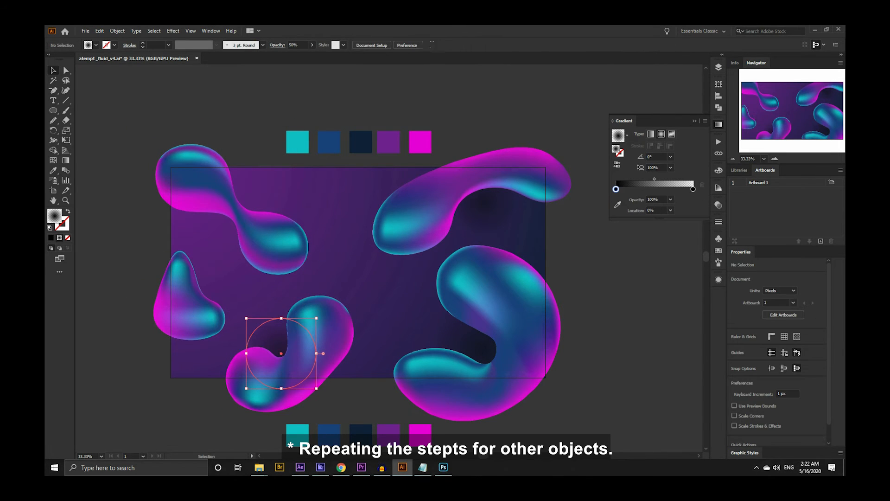
# Try a copy of the bean-shaped blob's shadow at the upper-left blob's crevice with a white gradient.
pyautogui.moveTo(286, 340); pyautogui.dragTo(227, 214)
pyautogui.doubleClick(615, 198)
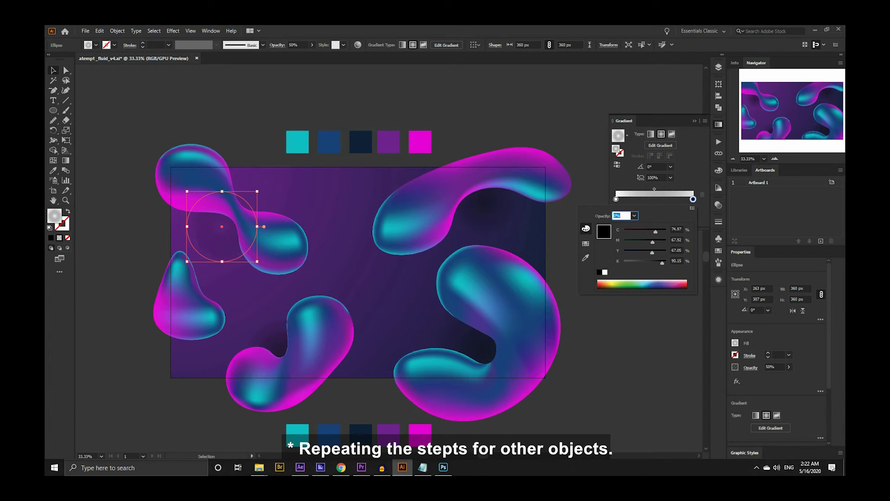
pyautogui.press('Return')
# Try the Screen blend mode on the white gradient circle and enlarge it to about 614 px.
pyautogui.click(276, 45)
pyautogui.click(210, 59)
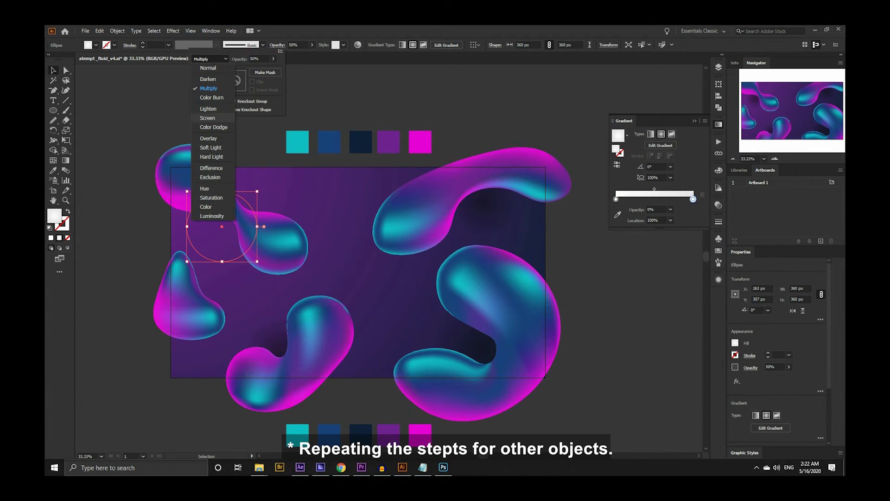
pyautogui.click(207, 117)
pyautogui.moveTo(257, 191); pyautogui.dragTo(281, 166)
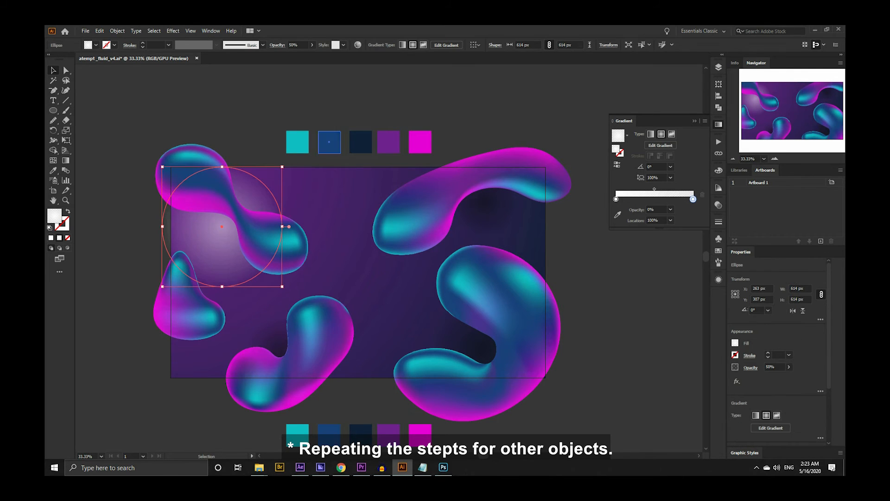
pyautogui.hotkey('ctrl', 'shift', 'a')
pyautogui.hscroll(3, 320, 258)
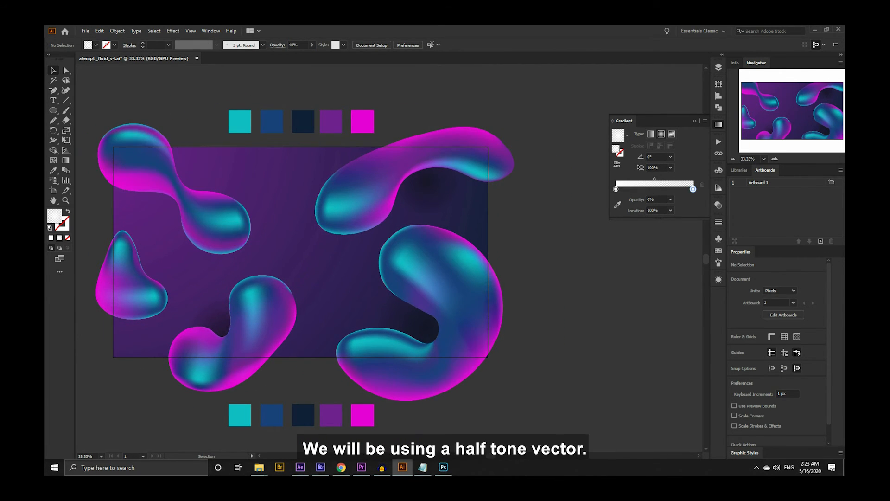
# Switch to Chrome and search Google Images for "halftone pattern" in a new tab.
pyautogui.hotkey('ctrl', '-')
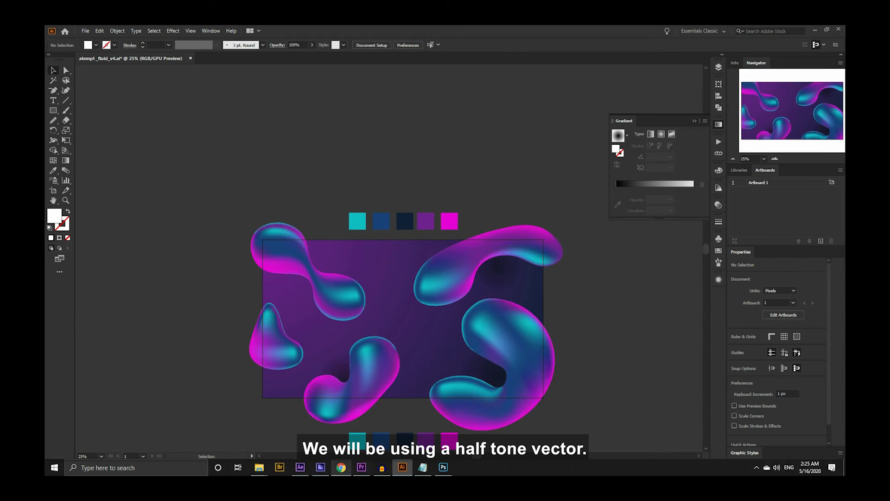
pyautogui.hotkey('alt', 'Tab')
pyautogui.hotkey('ctrl', 't')
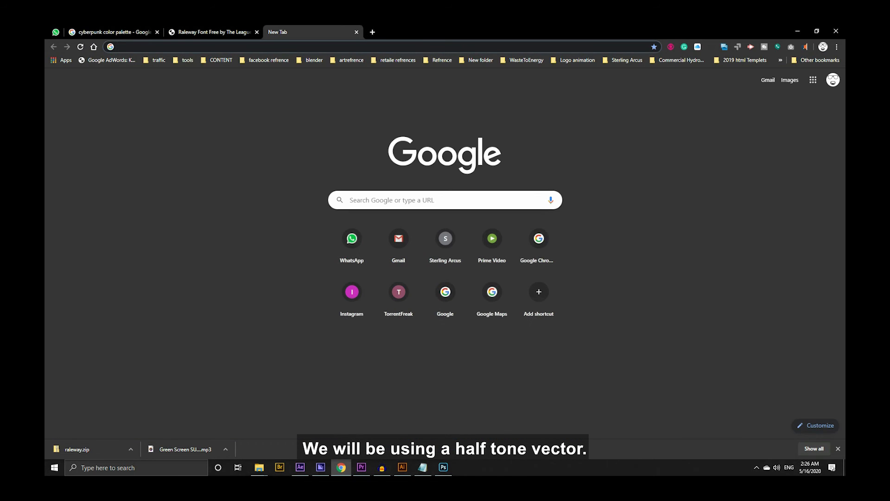
pyautogui.write('halftone')
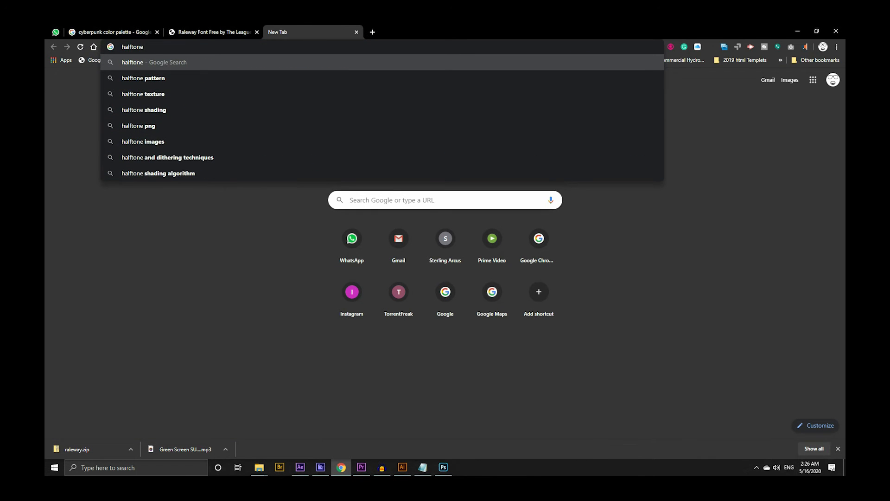
pyautogui.press('Down')
pyautogui.press('Return')
pyautogui.click(169, 109)
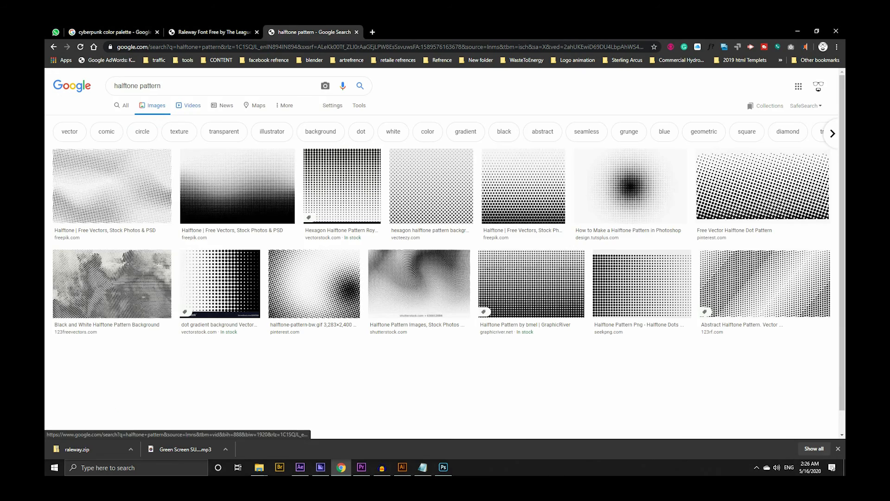
# Preview a circular halftone image, open Freepik's halftone vectors page and browse its resources.
pyautogui.click(630, 185)
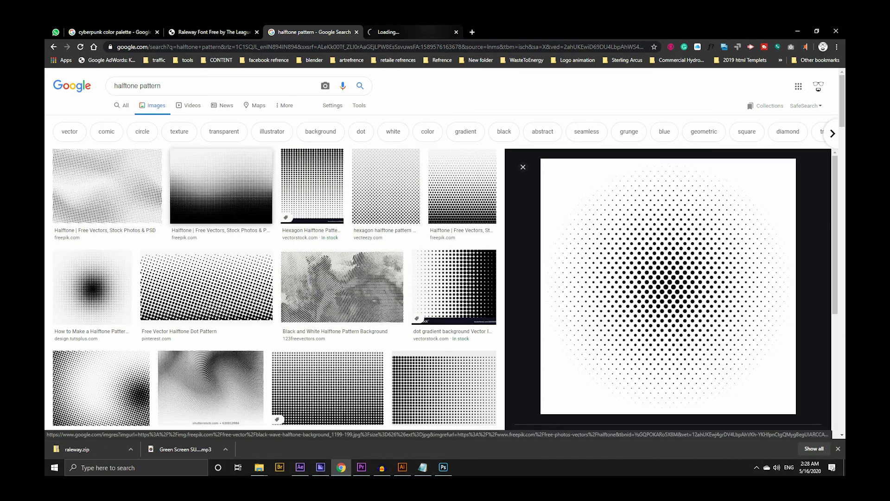
pyautogui.click(704, 316)
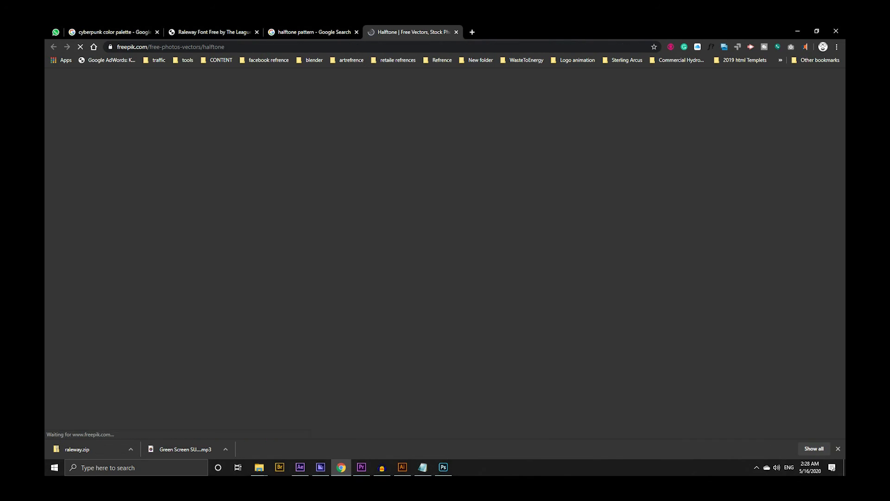
pyautogui.scroll(-3, 363, 306)
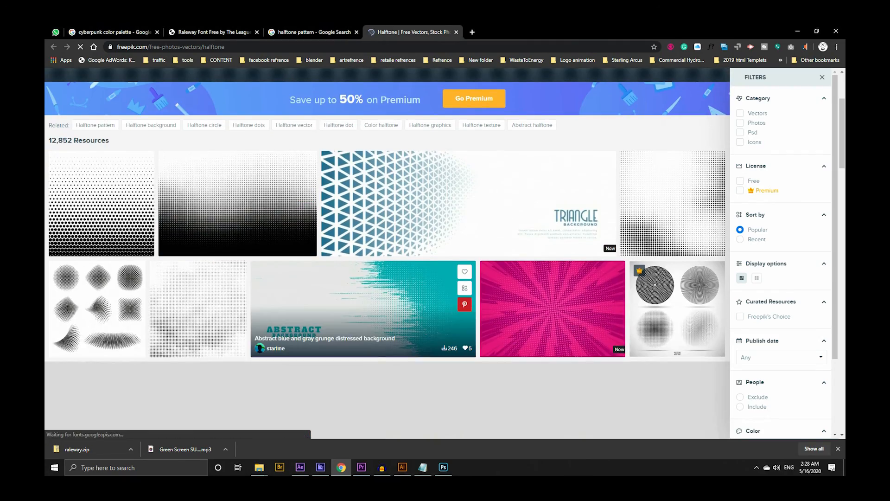
pyautogui.scroll(-8, 301, 278)
# Open the "Halftone circles and squares" free vector and download it.
pyautogui.click(292, 251)
pyautogui.click(658, 232)
pyautogui.click(553, 247)
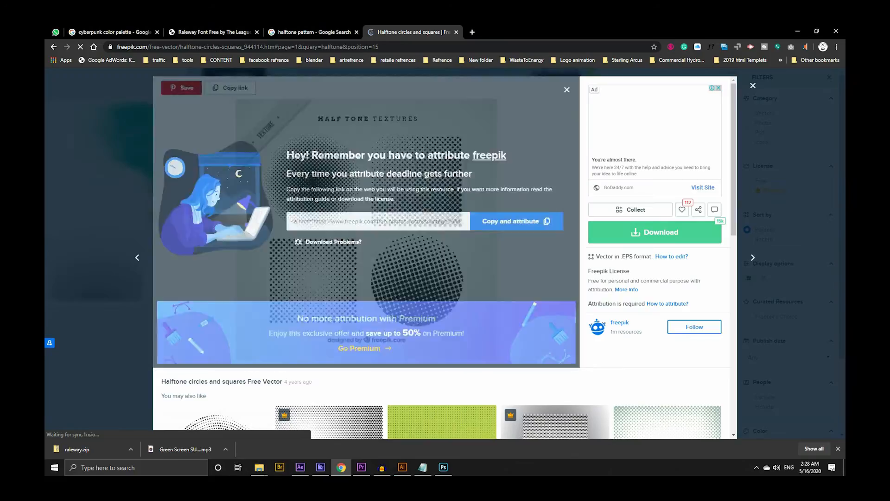
pyautogui.click(375, 236)
# Open the downloaded halftone vector file in Illustrator.
pyautogui.click(90, 448)
pyautogui.click(460, 127)
pyautogui.doubleClick(459, 127)
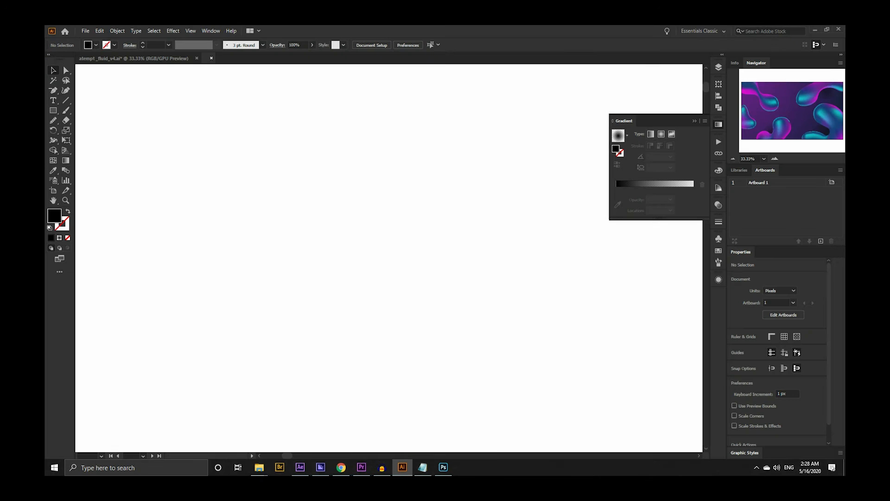
# Release the clipping mask on the halftone artwork and move its grey background square beside the artboard.
pyautogui.click(366, 292)
pyautogui.rightClick(303, 164)
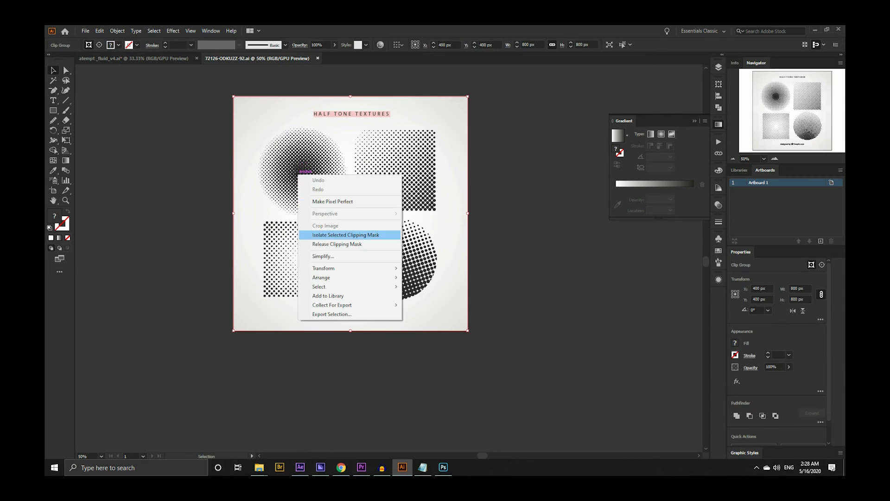
pyautogui.click(348, 233)
pyautogui.moveTo(350, 212); pyautogui.dragTo(609, 258)
# Copy the radial halftone circle into the fluid-shapes document and place it over the large C-shaped blob's crevice.
pyautogui.click(302, 170)
pyautogui.hotkey('ctrl', 'c')
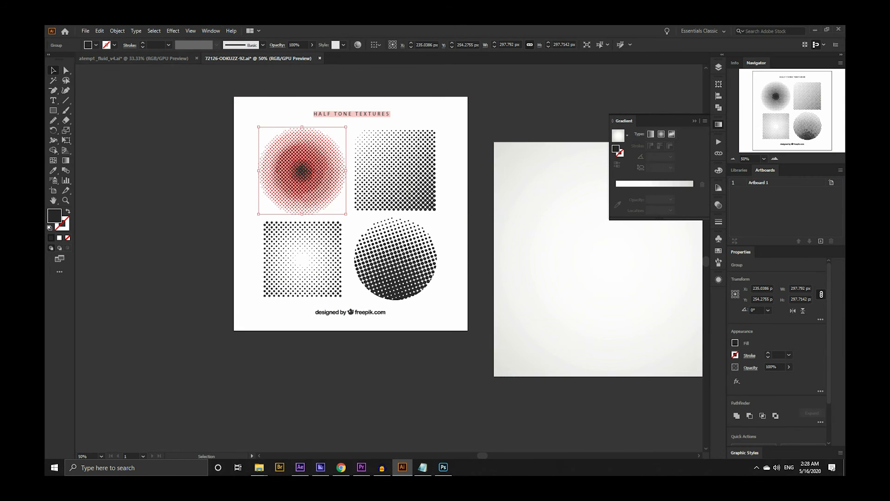
pyautogui.click(134, 58)
pyautogui.hotkey('ctrl', 'v')
pyautogui.moveTo(389, 259); pyautogui.dragTo(458, 348)
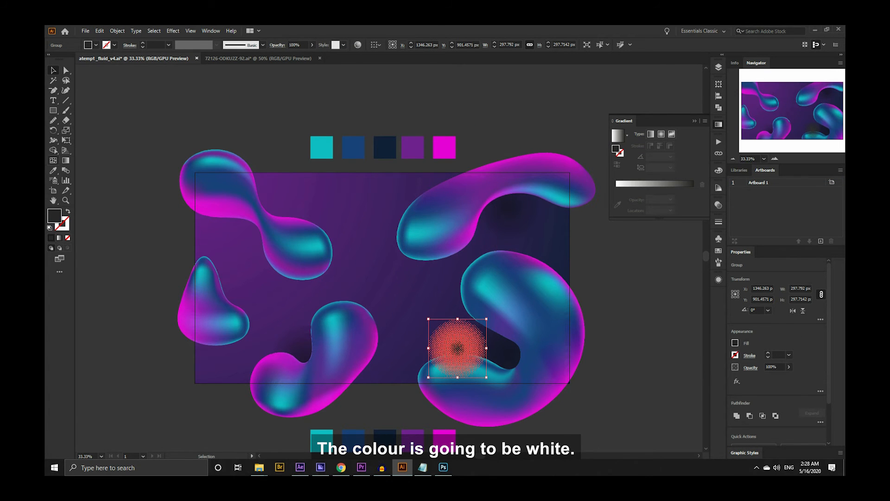
# Fill the halftone circle with white and enlarge it to about 463 px wide.
pyautogui.doubleClick(54, 216)
pyautogui.click(340, 233)
pyautogui.click(536, 234)
pyautogui.moveTo(486, 319); pyautogui.dragTo(503, 303)
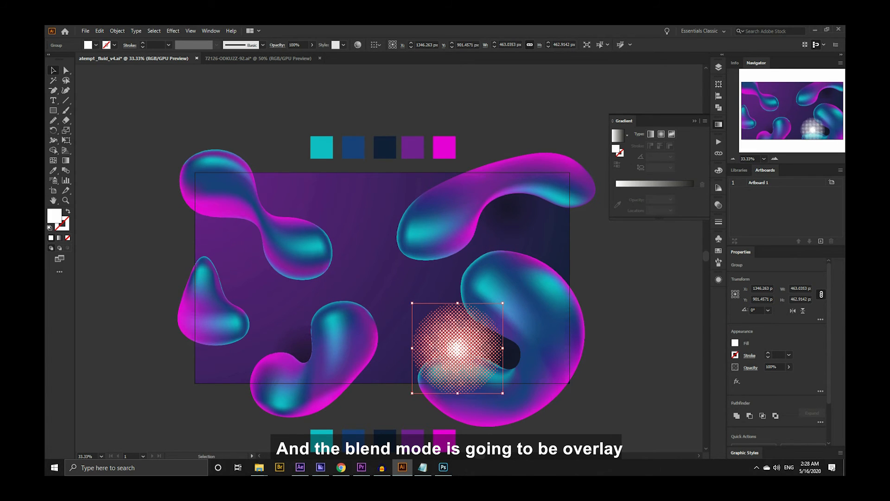
# Set the blend mode of the white halftone circle over the C-shaped blob to Overlay.
pyautogui.click(277, 45)
pyautogui.click(209, 59)
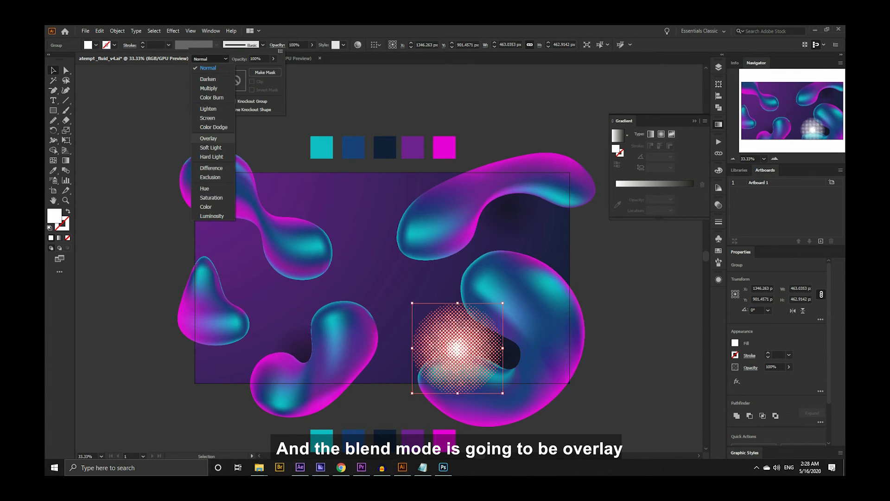
pyautogui.click(208, 138)
pyautogui.hotkey('ctrl', 'shift', 'a')
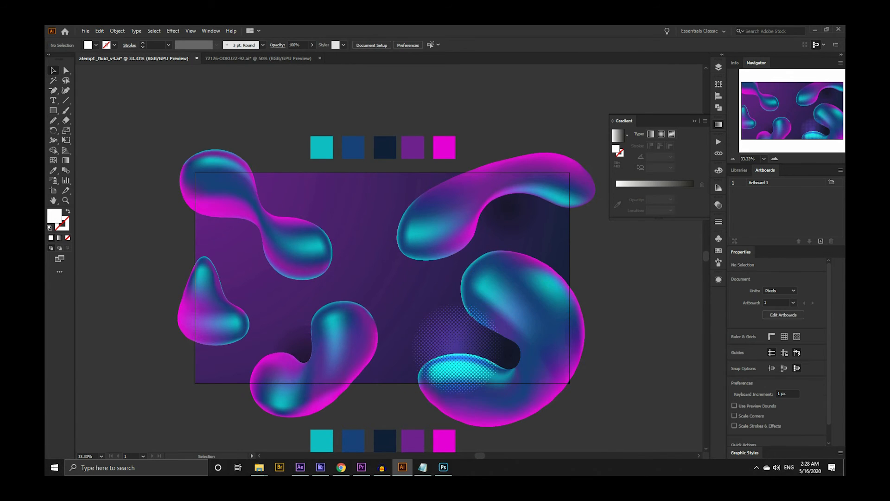
# Lower the halftone circle's opacity to 30% and reposition it over the C-shaped blob's crevice.
pyautogui.click(469, 345)
pyautogui.moveTo(469, 346); pyautogui.dragTo(479, 302)
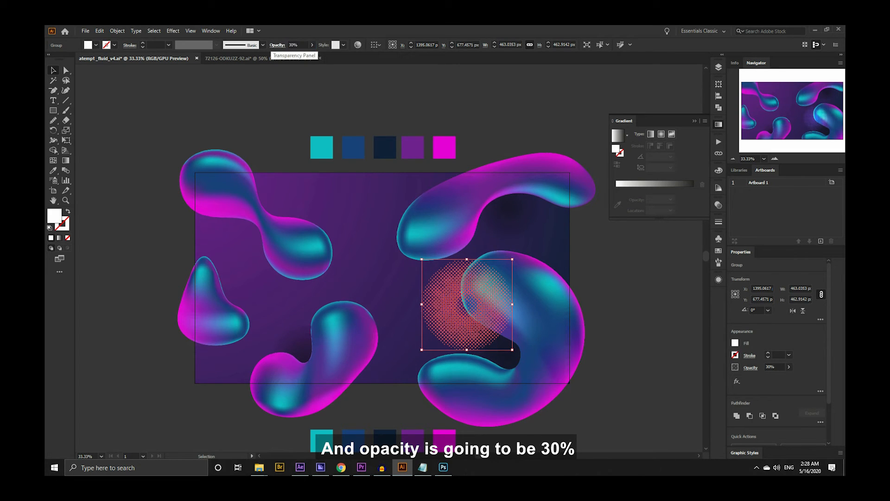
pyautogui.click(320, 102)
pyautogui.click(462, 325)
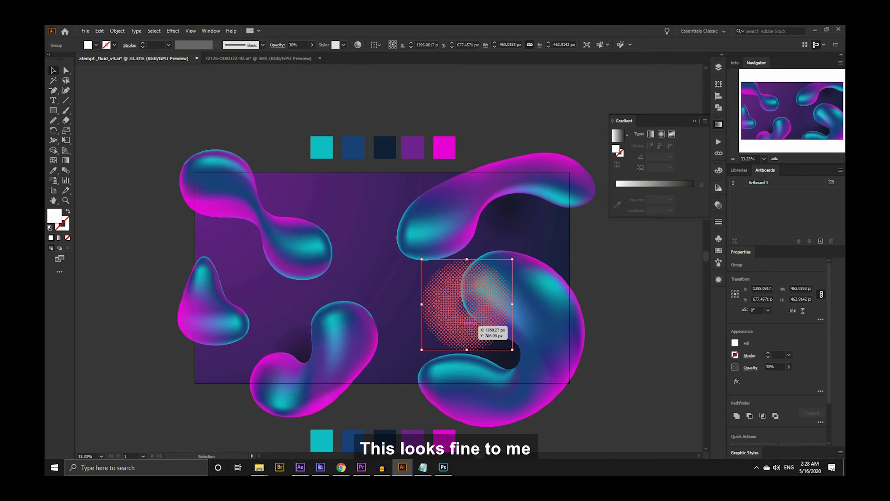
pyautogui.moveTo(468, 324)
pyautogui.mouseDown()
pyautogui.moveTo(240, 307)
pyautogui.moveTo(236, 263)
pyautogui.moveTo(245, 254)
pyautogui.moveTo(473, 300)
pyautogui.moveTo(492, 338)
pyautogui.moveTo(468, 338)
pyautogui.mouseUp()
pyautogui.hotkey('ctrl', 'shift', 'a')
pyautogui.click(476, 319)
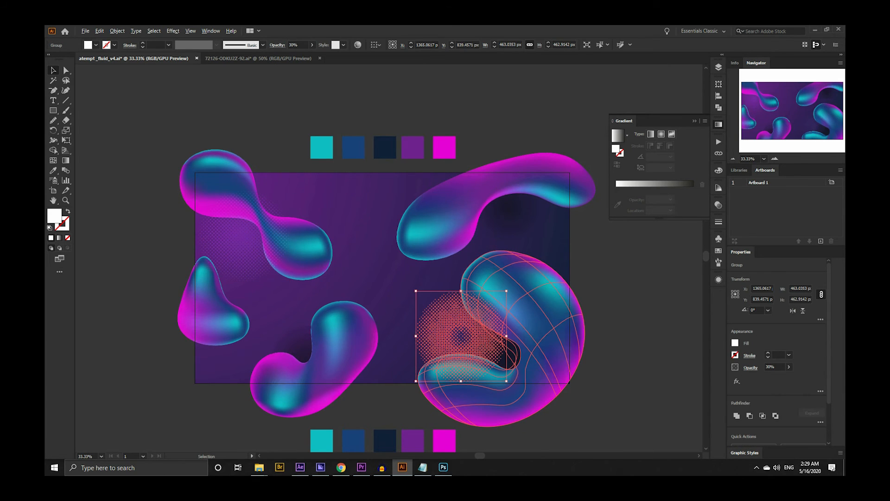
# Copy the halftone circle, shrink the copy to about 248 px wide and place it over the lower-centre blob's crevice.
pyautogui.moveTo(506, 291); pyautogui.dragTo(248, 358)
pyautogui.hotkey('ctrl', 'shift', 'a')
pyautogui.hotkey('ctrl', 'shift', 'a')
pyautogui.moveTo(312, 289); pyautogui.dragTo(290, 307)
pyautogui.moveTo(265, 334); pyautogui.dragTo(314, 324)
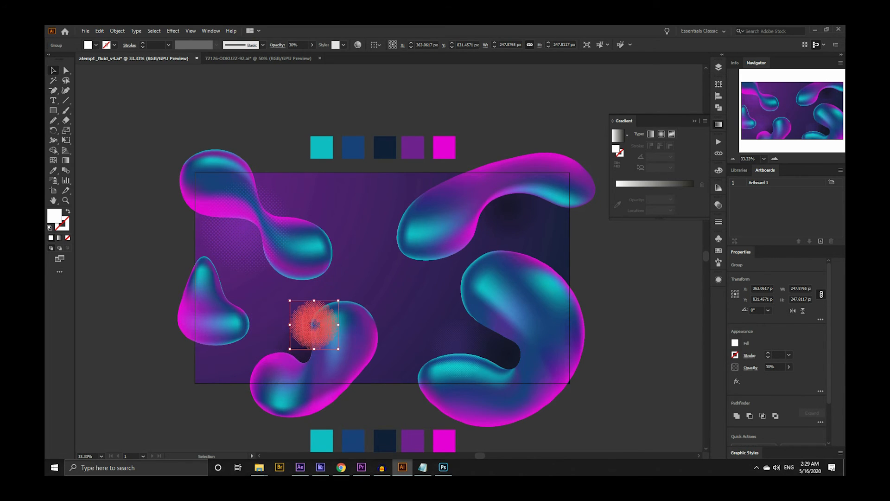
# Try the Multiply and Color Dodge blend modes on the small halftone circle.
pyautogui.click(278, 45)
pyautogui.click(210, 59)
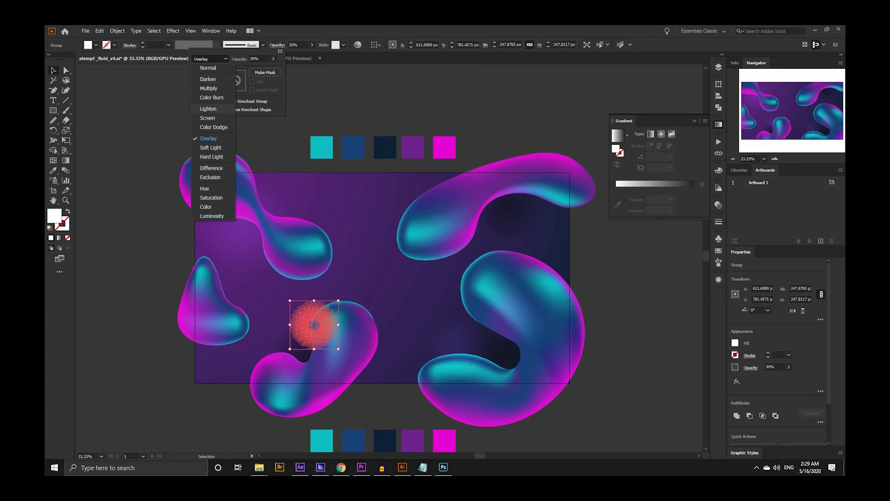
pyautogui.click(209, 88)
pyautogui.click(297, 121)
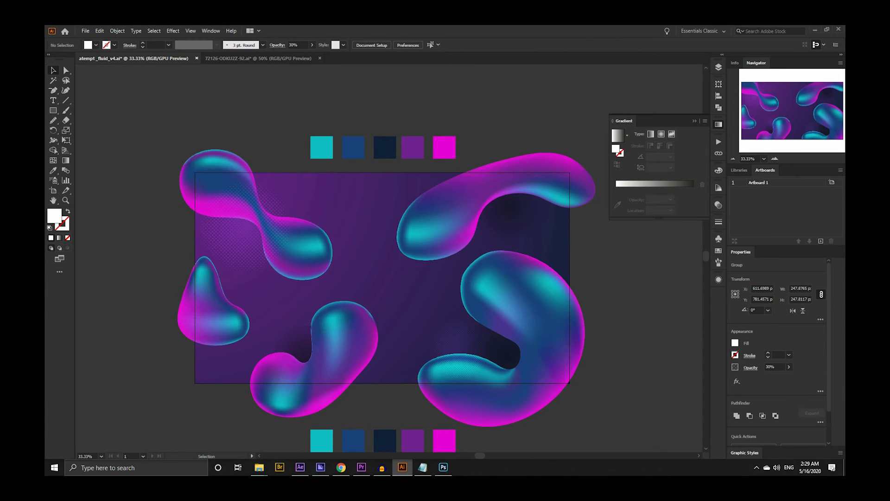
pyautogui.click(311, 320)
pyautogui.click(277, 44)
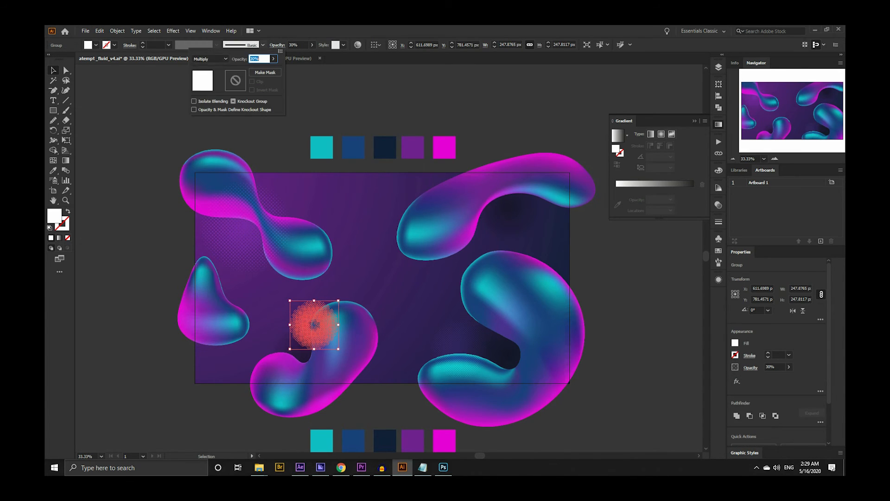
pyautogui.press('Escape')
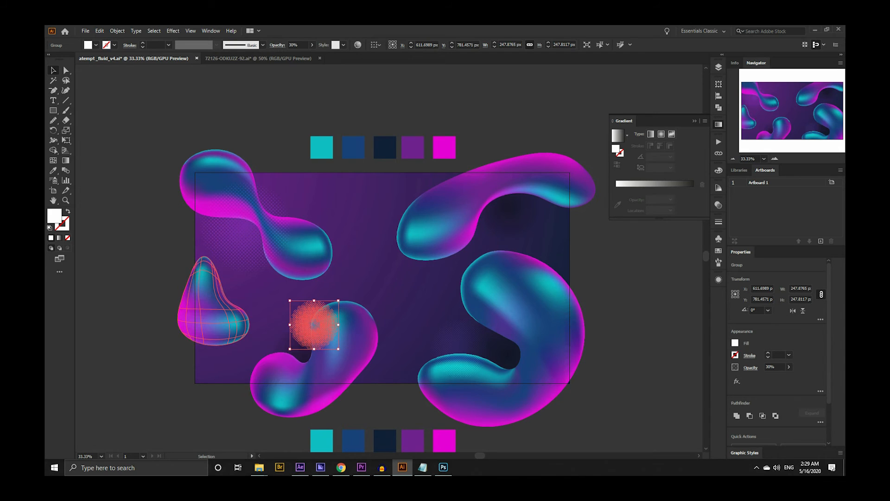
pyautogui.click(222, 403)
# Enlarge the small halftone circle on the lower-centre blob to about 311 px wide.
pyautogui.click(315, 324)
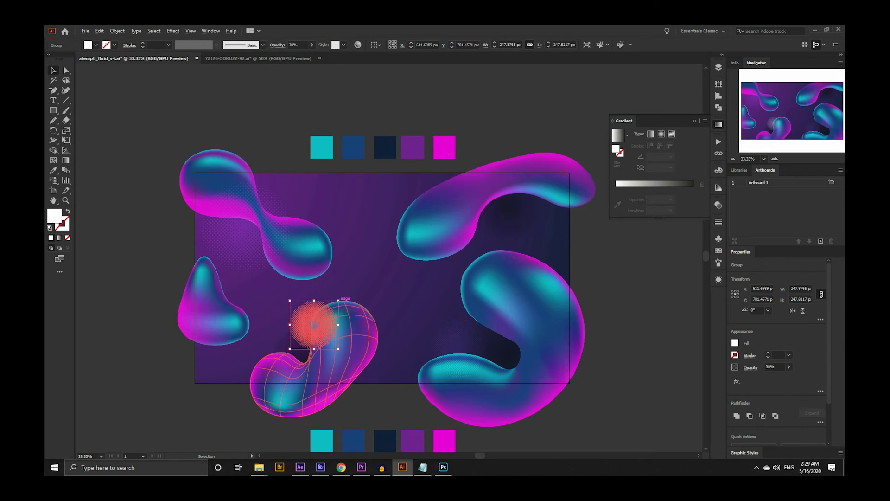
pyautogui.moveTo(338, 301); pyautogui.dragTo(344, 294)
pyautogui.click(278, 45)
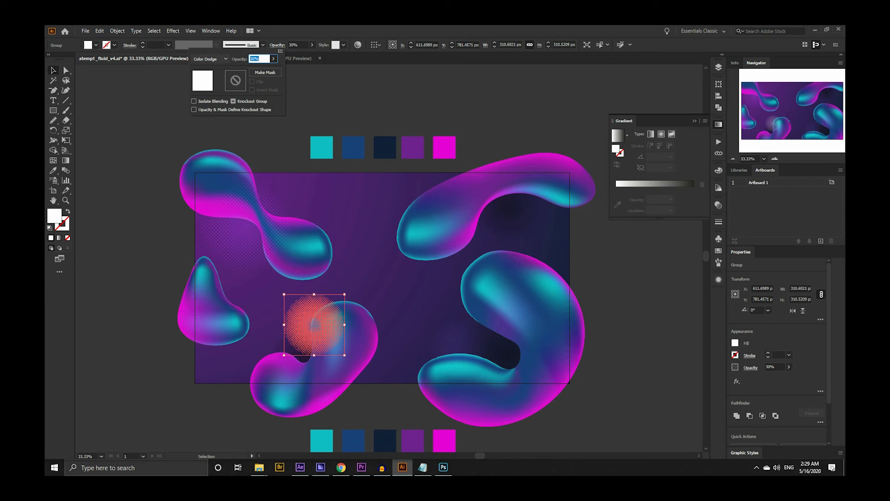
pyautogui.click(232, 383)
pyautogui.click(239, 399)
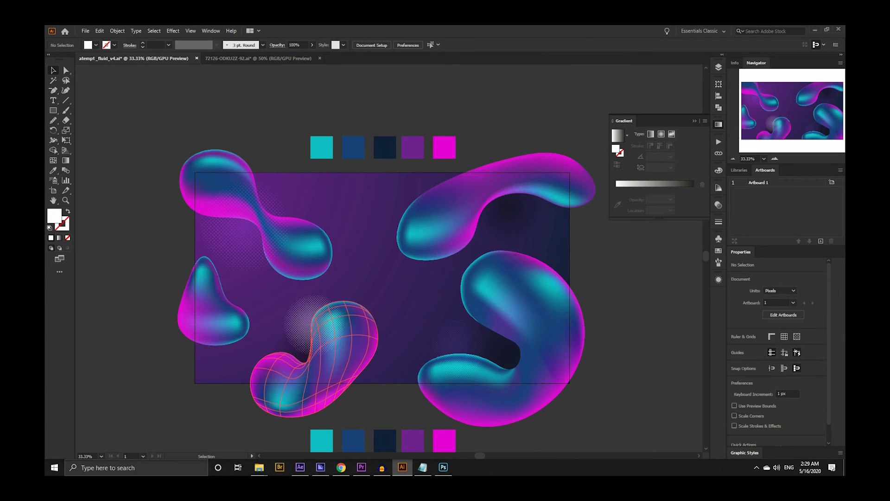
# Set the small halftone circle's blend mode to Overlay and nudge it slightly down and to the right.
pyautogui.click(306, 336)
pyautogui.click(278, 45)
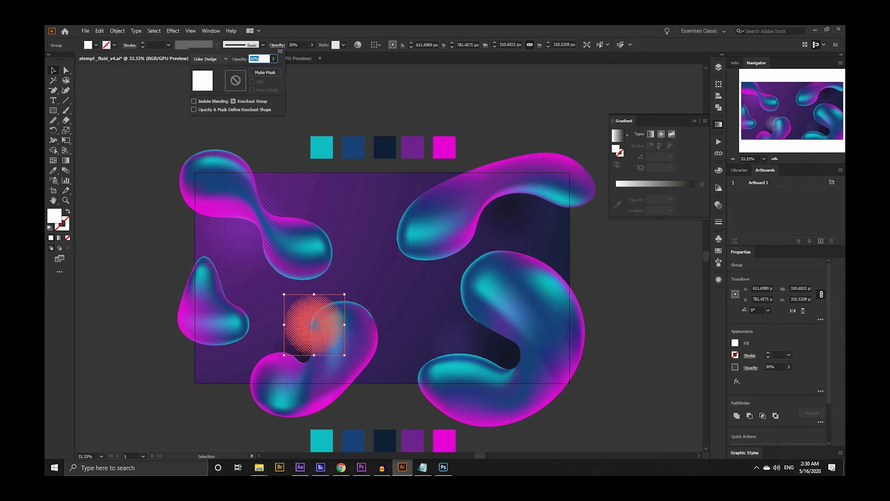
pyautogui.click(209, 59)
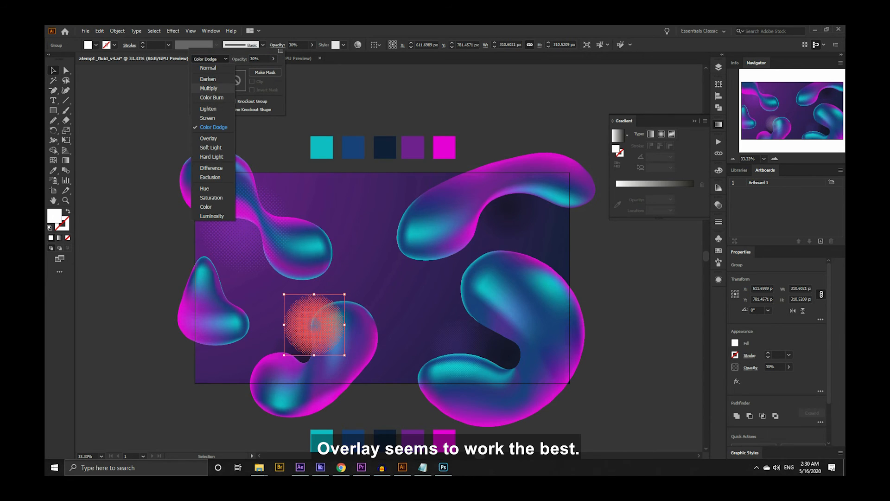
pyautogui.click(208, 138)
pyautogui.click(239, 400)
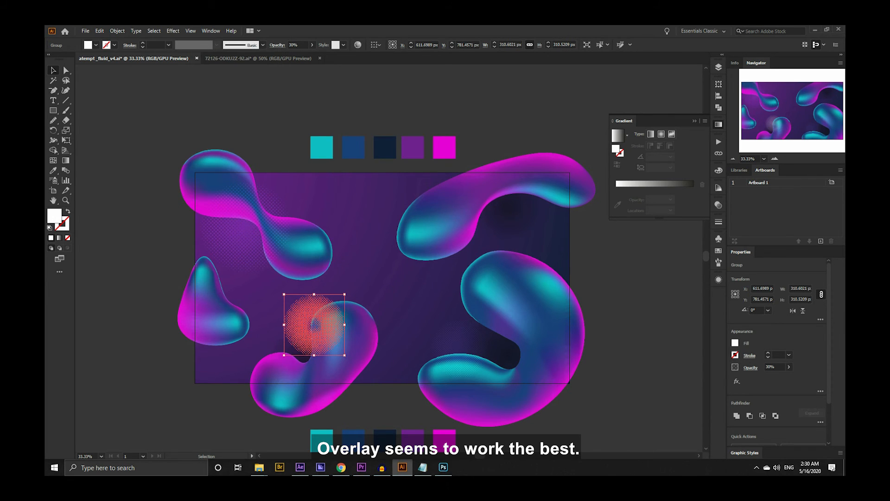
pyautogui.moveTo(315, 321)
pyautogui.mouseDown()
pyautogui.moveTo(316, 335)
pyautogui.moveTo(319, 324)
pyautogui.mouseUp()
pyautogui.click(238, 403)
# Draw a rectangle about 976 by 548 px and centre it on the artboard.
pyautogui.press('m')
pyautogui.moveTo(321, 211); pyautogui.dragTo(570, 383)
pyautogui.press('v')
pyautogui.moveTo(321, 211); pyautogui.dragTo(287, 224)
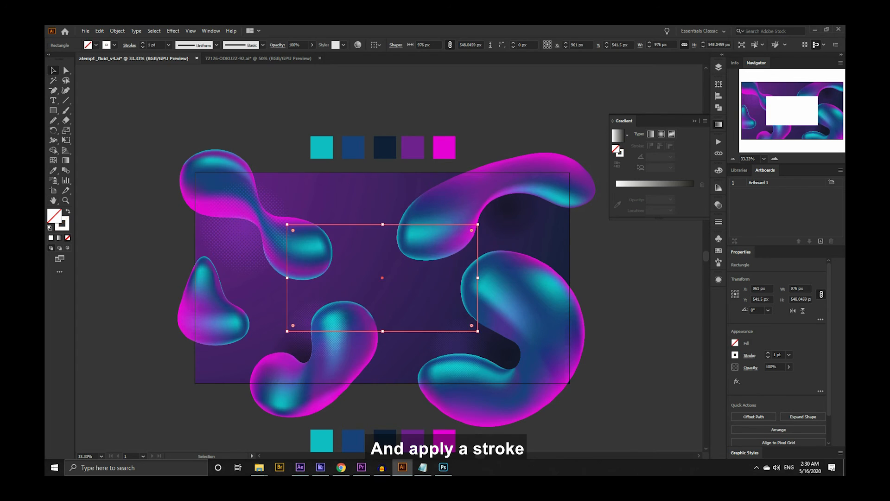
# Turn the rectangle into a white outline without fill, using a 20 pt stroke.
pyautogui.hotkey('shift', 'x')
pyautogui.click(168, 45)
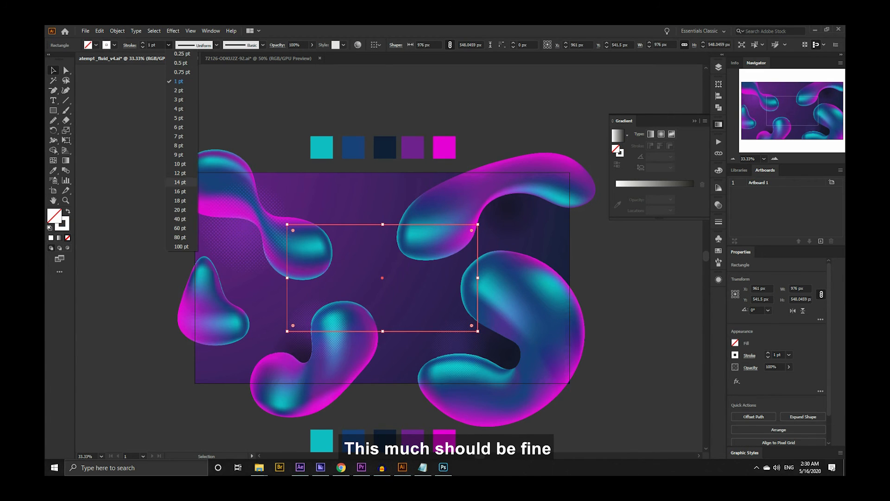
pyautogui.click(180, 210)
pyautogui.hotkey('ctrl', 'shift', 'a')
# Bring the lower-centre blob with its halftone and the upper-right blob in front of the white frame.
pyautogui.click(356, 346)
pyautogui.keyDown('shift'); pyautogui.click(342, 334); pyautogui.keyUp('shift')
pyautogui.hotkey('ctrl', 'shift', ']')
pyautogui.hotkey('ctrl', 'shift', 'a')
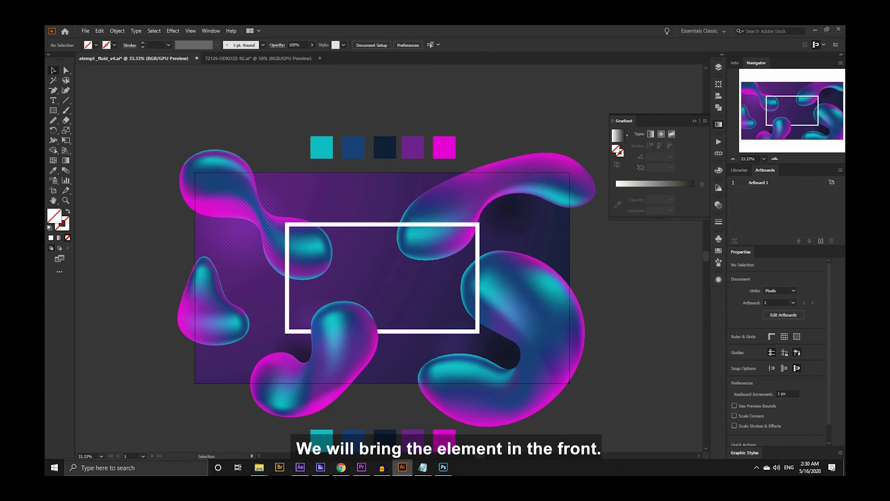
pyautogui.click(507, 206)
pyautogui.hotkey('ctrl', 'shift', ']')
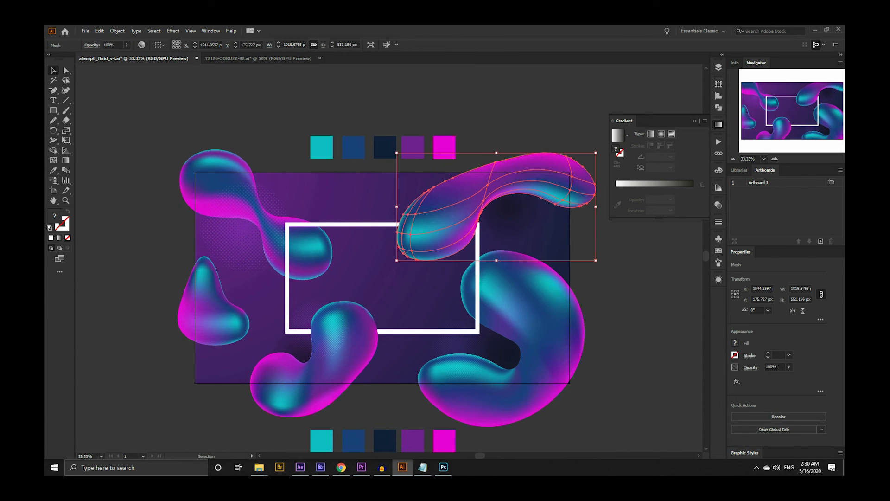
# Shrink the upper-right blob slightly and reposition it so it overlaps the white frame's top edge.
pyautogui.moveTo(464, 199); pyautogui.dragTo(461, 184)
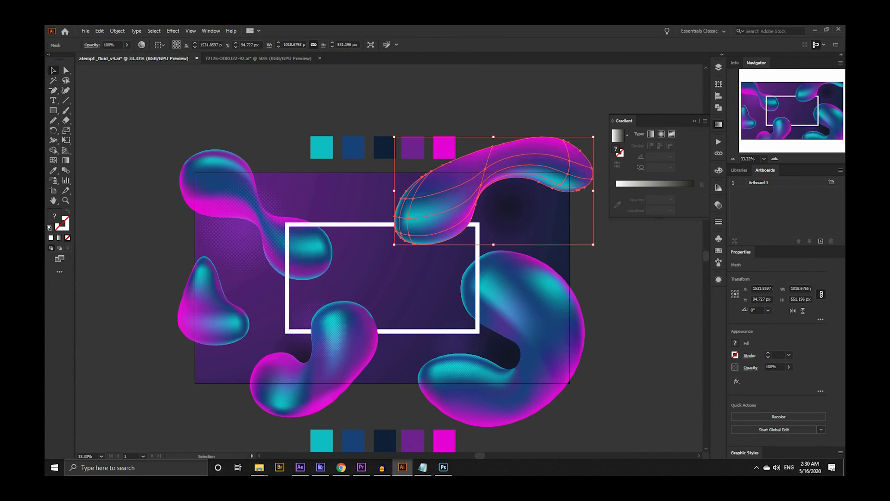
pyautogui.moveTo(593, 137); pyautogui.dragTo(580, 151)
pyautogui.moveTo(468, 200); pyautogui.dragTo(472, 193)
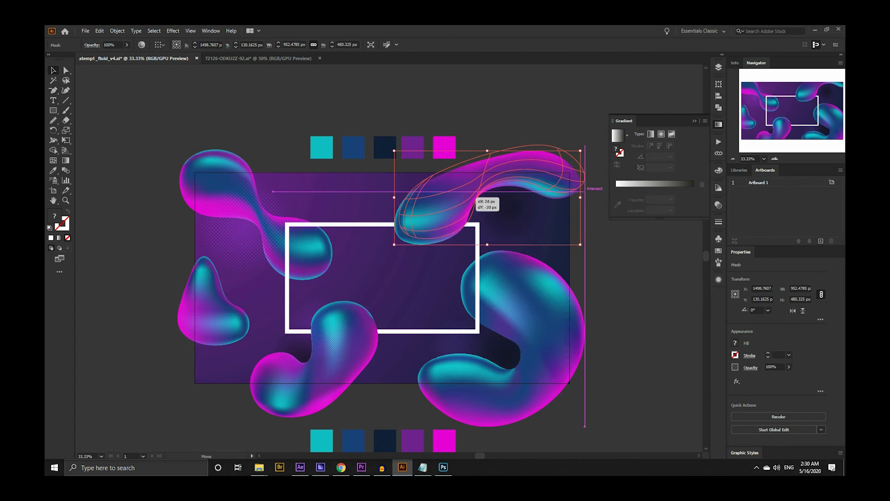
pyautogui.moveTo(589, 142); pyautogui.dragTo(596, 153)
pyautogui.moveTo(466, 199); pyautogui.dragTo(493, 198)
pyautogui.click(552, 222)
pyautogui.click(498, 128)
# Rotate the lower-centre blob clockwise together with its halftone and shift it left over the frame's bottom edge.
pyautogui.click(305, 358)
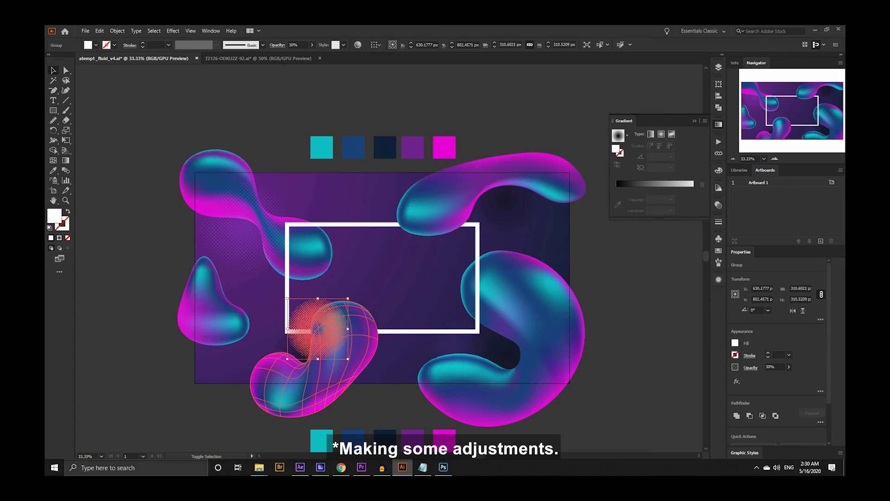
pyautogui.moveTo(382, 294); pyautogui.dragTo(400, 318)
pyautogui.moveTo(346, 364); pyautogui.dragTo(333, 363)
pyautogui.click(396, 410)
# Move the C-shaped blob together with its crevice halftone slightly up and to the left.
pyautogui.moveTo(567, 324); pyautogui.dragTo(550, 316)
pyautogui.hotkey('ctrl', 'z')
pyautogui.keyDown('shift'); pyautogui.click(463, 365); pyautogui.keyUp('shift')
pyautogui.moveTo(567, 351); pyautogui.dragTo(554, 340)
pyautogui.click(606, 347)
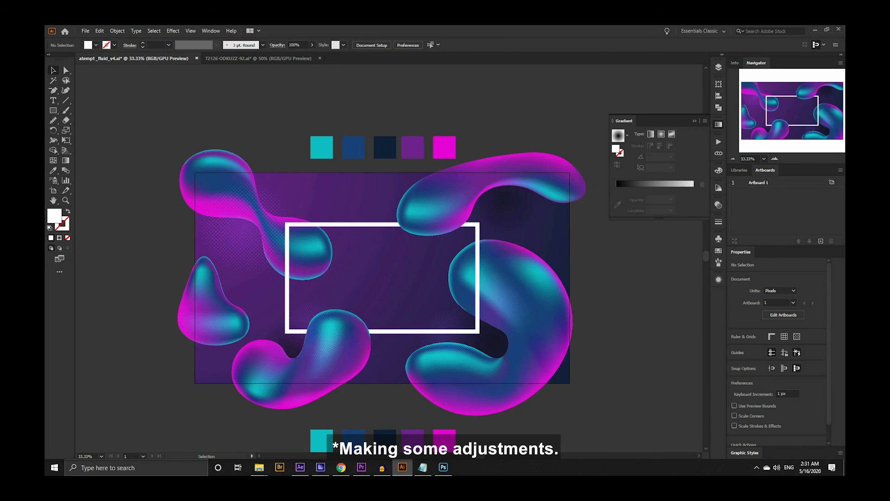
# Add the text "Abstract background" inside the white frame and scale it up to about 97 pt.
pyautogui.press('t')
pyautogui.click(348, 277)
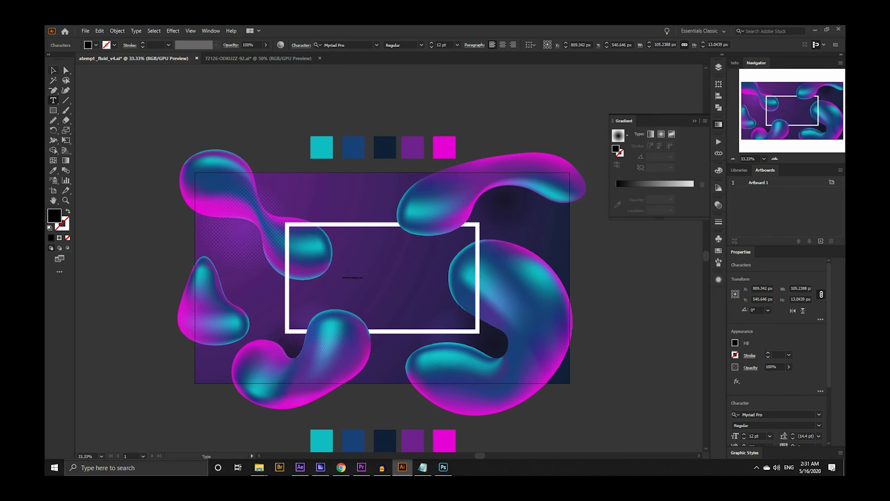
pyautogui.moveTo(399, 289); pyautogui.dragTo(509, 297)
pyautogui.moveTo(420, 276); pyautogui.dragTo(418, 277)
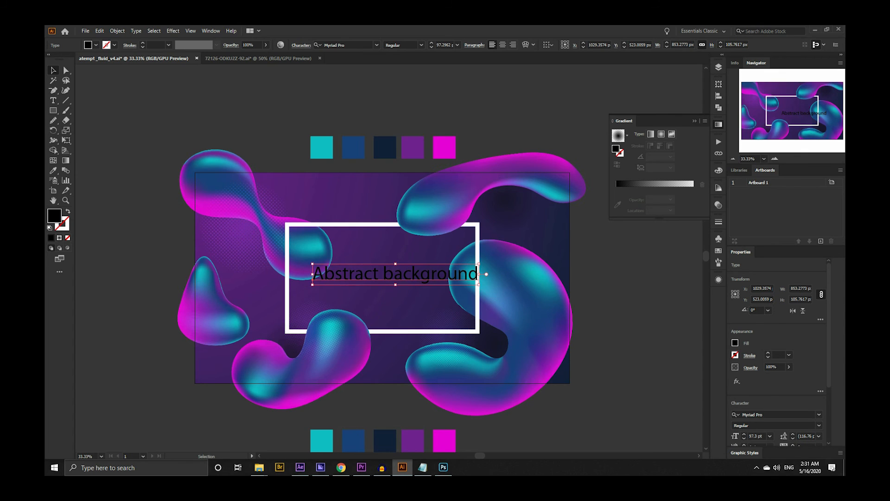
# Set the title text in Raleway Bold with All Caps.
pyautogui.write('ral')
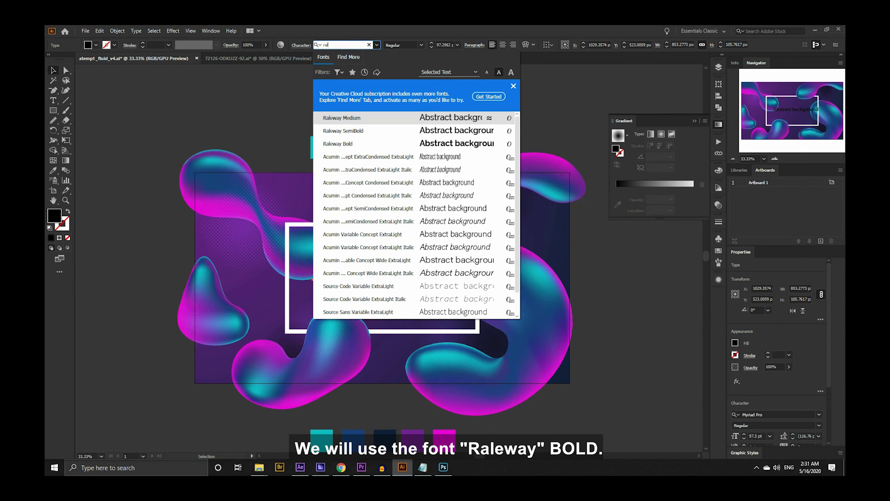
pyautogui.press('Down')
pyautogui.press('Down')
pyautogui.press('Return')
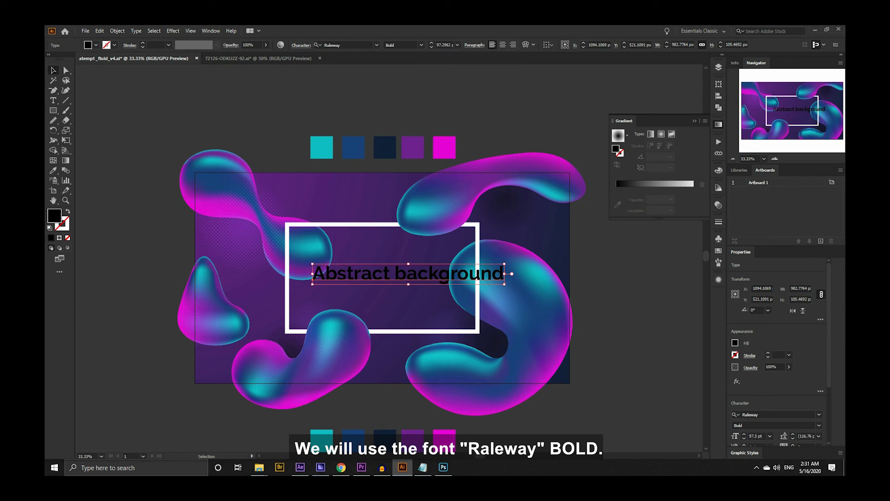
pyautogui.click(301, 45)
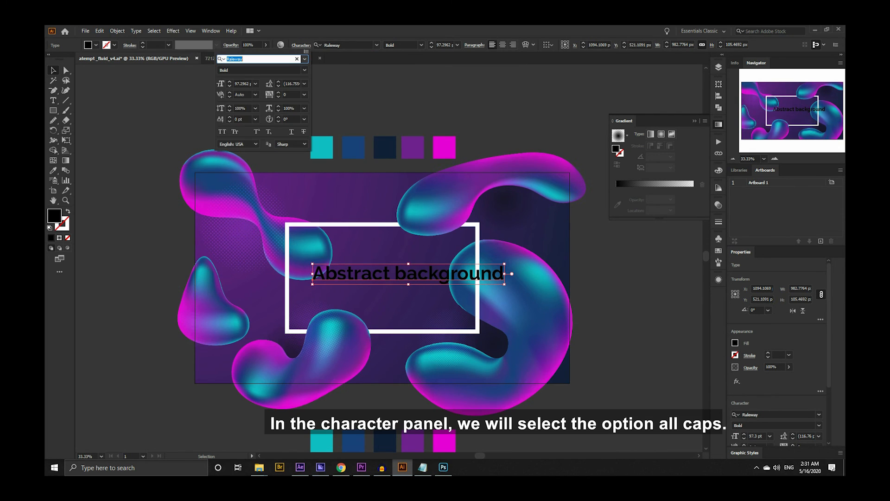
pyautogui.click(223, 131)
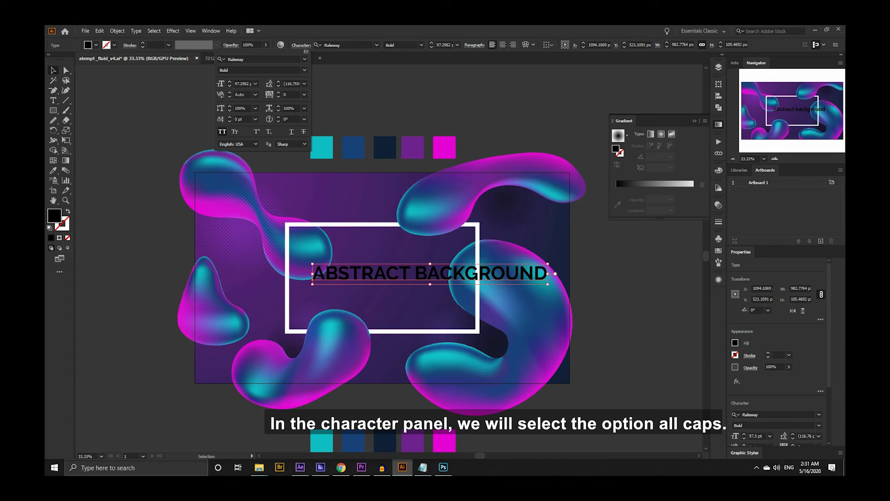
pyautogui.press('Escape')
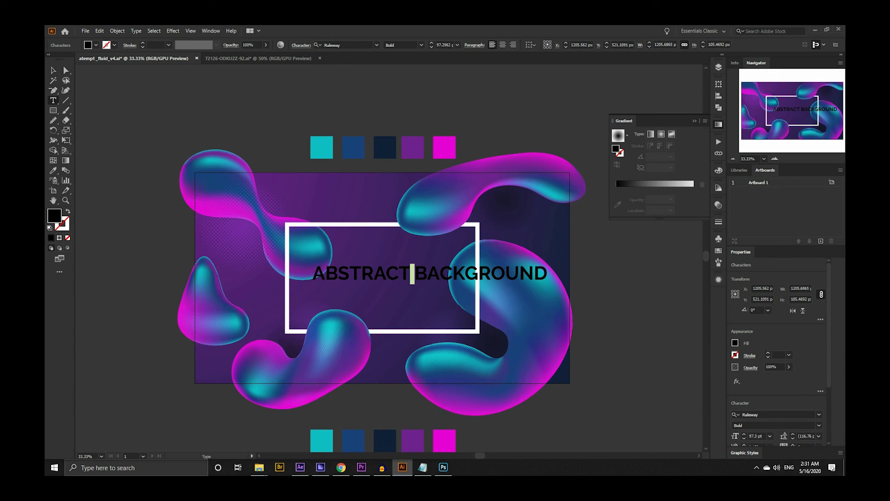
# Break the title onto two lines and enlarge "ABSTRACT" to match the width of "BACKGROUND".
pyautogui.press('Return')
pyautogui.hotkey('ctrl', 'a')
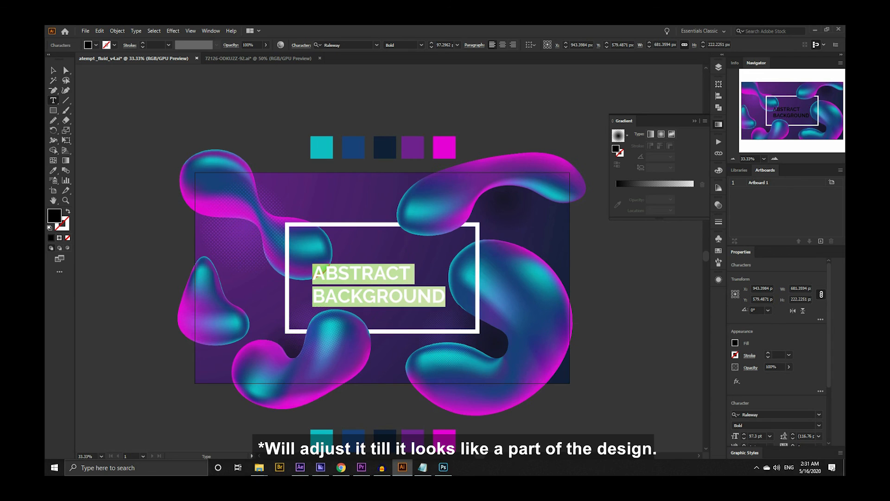
pyautogui.hotkey('shift', 'Up')
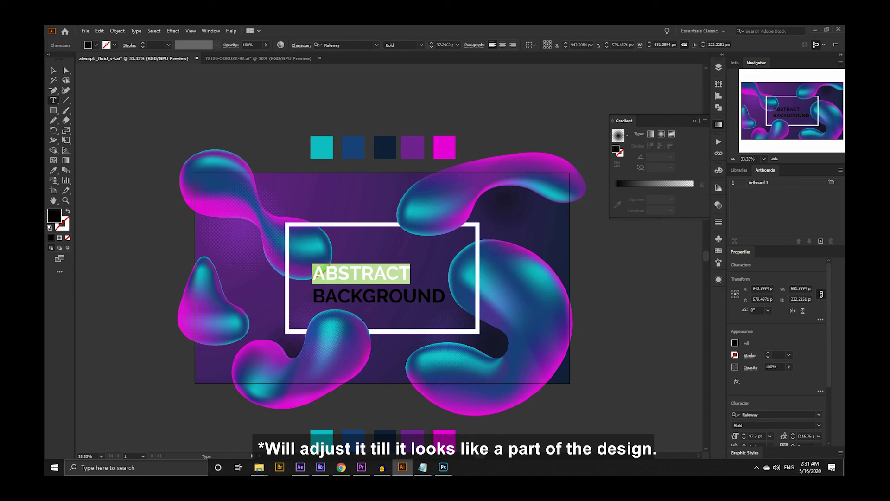
pyautogui.click(432, 43)
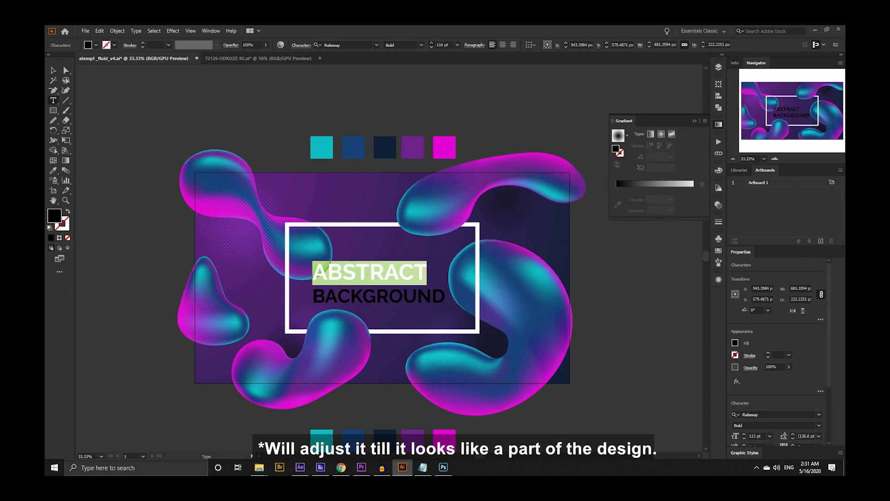
pyautogui.press('Escape')
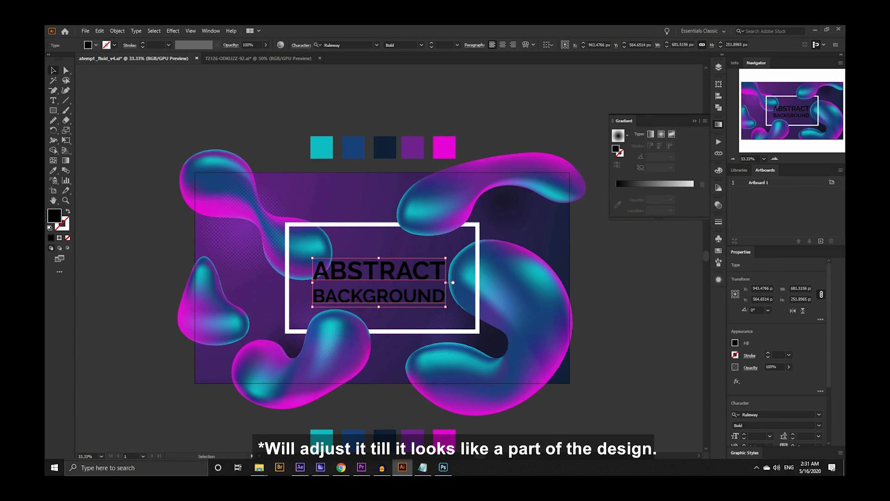
# Set the fill of the two-line title text to white.
pyautogui.click(96, 45)
pyautogui.click(65, 57)
pyautogui.press('Escape')
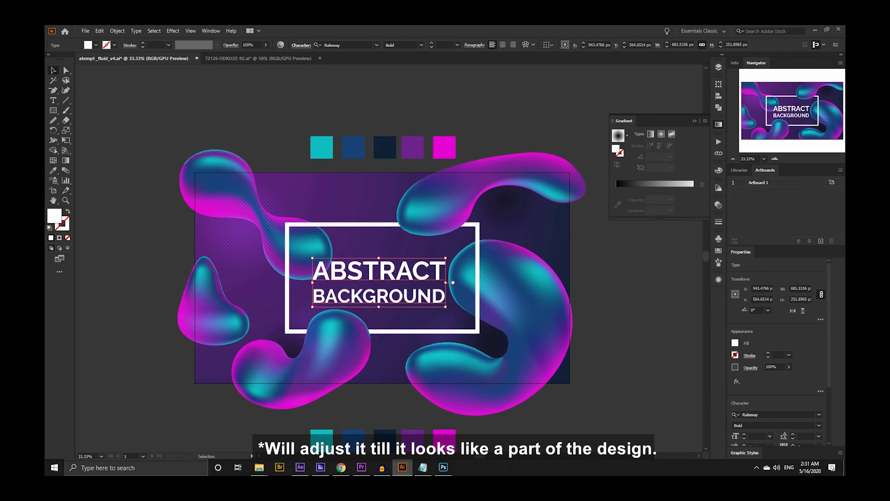
pyautogui.click(376, 45)
pyautogui.click(317, 118)
pyautogui.click(331, 156)
# Remove the "BACKGROUND" line from the title so that the text element holds only "ABSTRACT".
pyautogui.hotkey('ctrl', 'shift', 'a')
pyautogui.scroll(2, 374, 296)
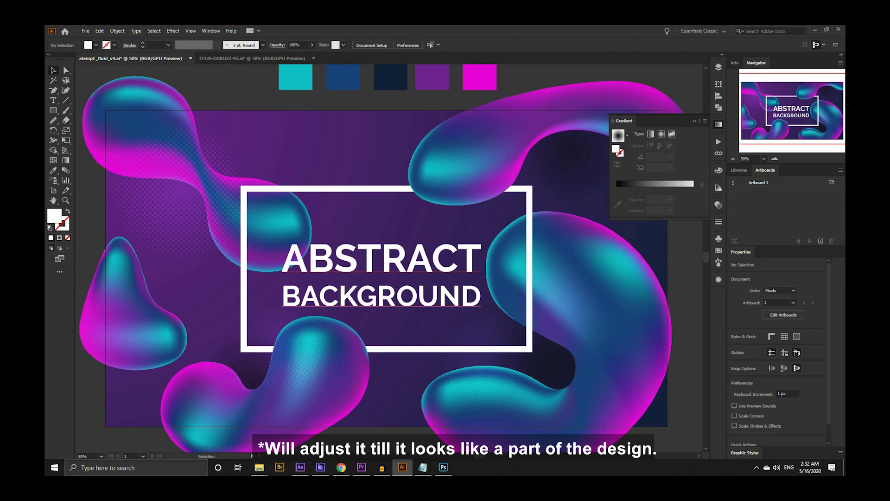
pyautogui.hotkey('shift', 'End')
pyautogui.press('BackSpace')
pyautogui.press('BackSpace')
pyautogui.press('Escape')
# Set the tracking of the "ABSTRACT" text to 200.
pyautogui.click(301, 45)
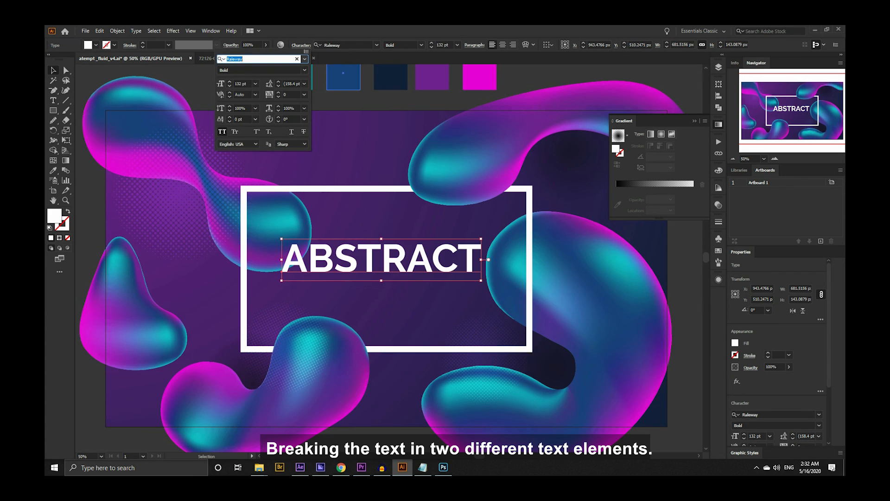
pyautogui.click(278, 93)
pyautogui.click(304, 95)
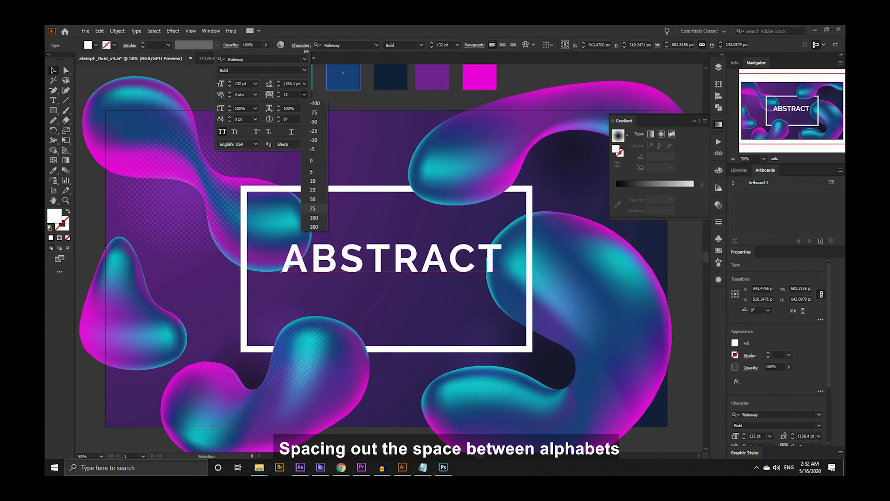
pyautogui.click(314, 226)
# Centre the "ABSTRACT" text horizontally on the white frame, using the frame as the key object.
pyautogui.keyDown('shift'); pyautogui.click(353, 188); pyautogui.keyUp('shift')
pyautogui.click(380, 306)
pyautogui.click(352, 188)
pyautogui.keyDown('shift'); pyautogui.click(362, 259); pyautogui.keyUp('shift')
pyautogui.click(350, 188)
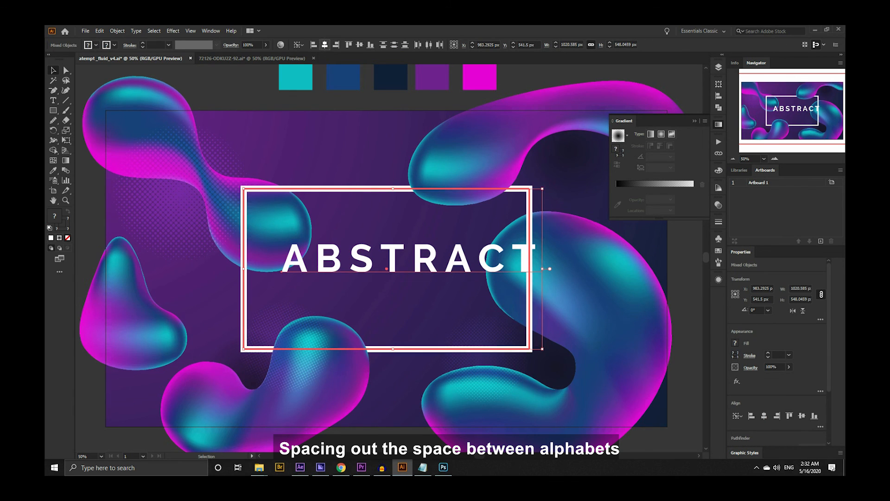
pyautogui.click(324, 45)
# Add "BACKGROUND" as a separate All Caps text element below "ABSTRACT", starting at the same left edge.
pyautogui.click(398, 306)
pyautogui.moveTo(404, 251); pyautogui.dragTo(412, 284)
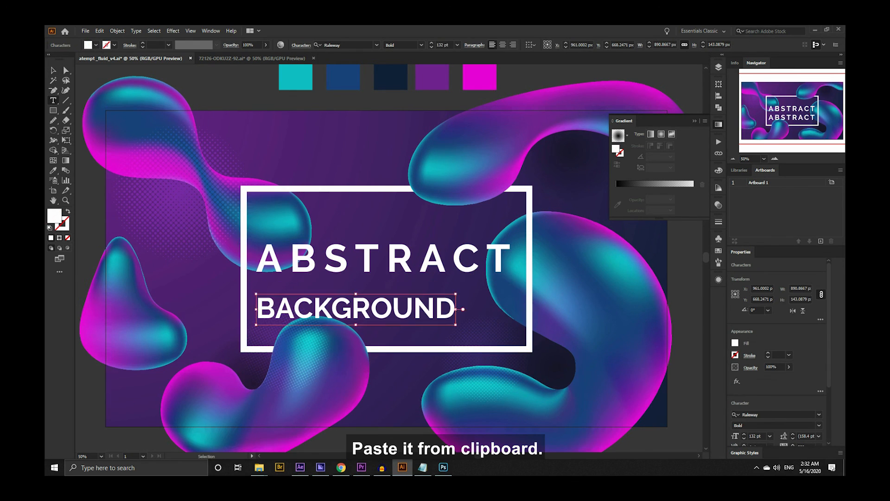
pyautogui.click(302, 45)
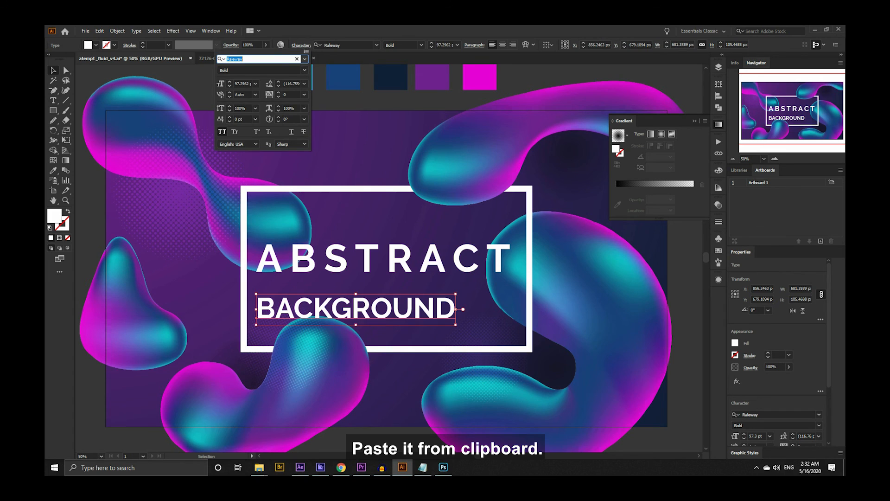
pyautogui.click(222, 132)
pyautogui.click(222, 132)
pyautogui.click(158, 163)
# Move "BACKGROUND" up directly beneath "ABSTRACT" and set its font size to 60 pt.
pyautogui.moveTo(378, 310); pyautogui.dragTo(378, 290)
pyautogui.click(457, 45)
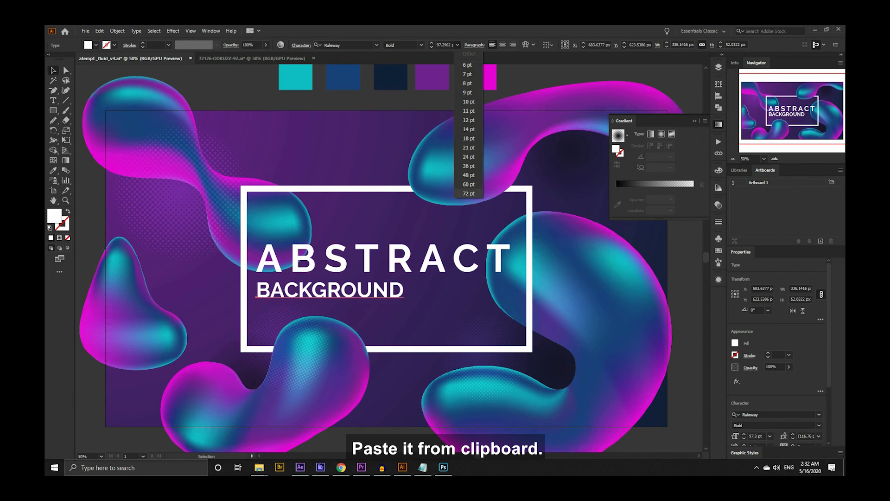
pyautogui.click(468, 183)
# Try wider tracking on the "BACKGROUND" text, going up to 400.
pyautogui.click(301, 45)
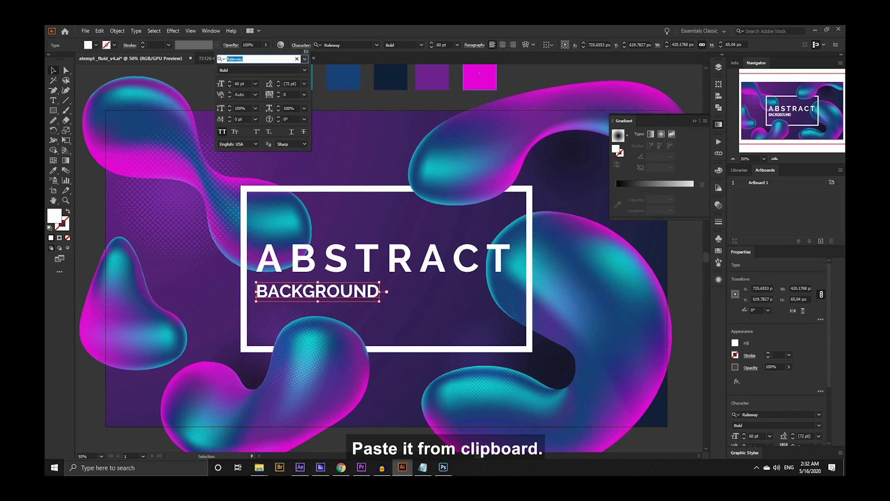
pyautogui.click(304, 95)
pyautogui.click(313, 227)
pyautogui.click(278, 93)
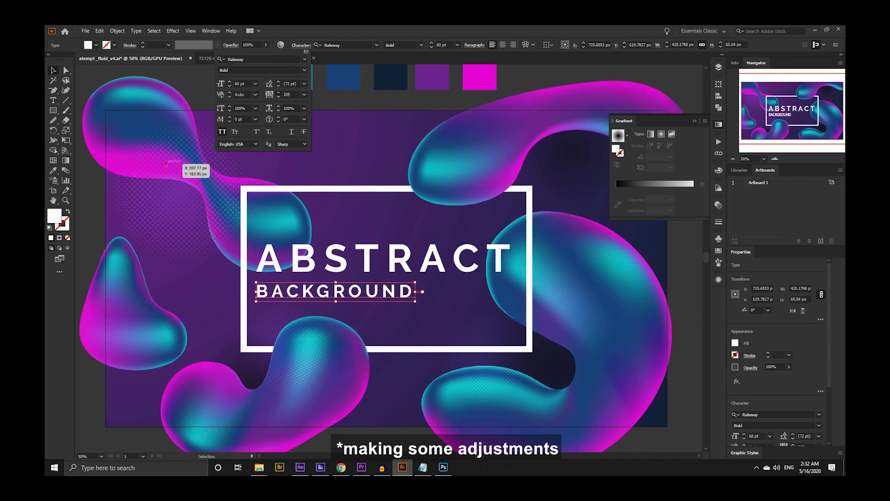
pyautogui.write('400')
pyautogui.press('Return')
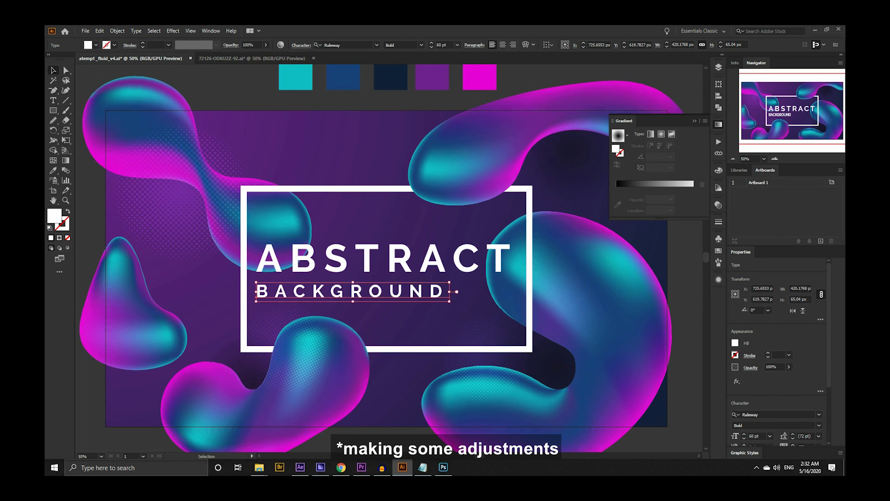
# Set the tracking of the "BACKGROUND" text to 600.
pyautogui.click(301, 45)
pyautogui.click(277, 94)
pyautogui.write('600')
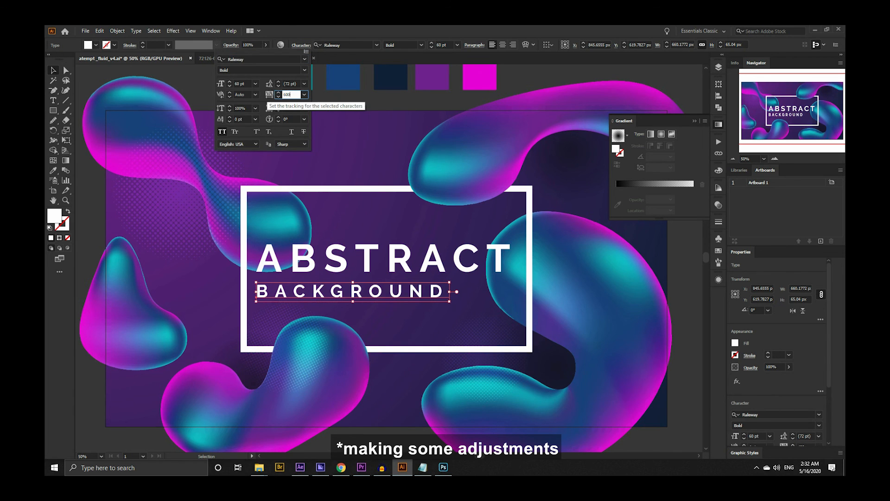
pyautogui.press('Return')
# Centre "BACKGROUND" horizontally under "ABSTRACT", using "ABSTRACT" as the key object.
pyautogui.keyDown('shift'); pyautogui.click(398, 259); pyautogui.keyUp('shift')
pyautogui.click(398, 258)
pyautogui.click(556, 45)
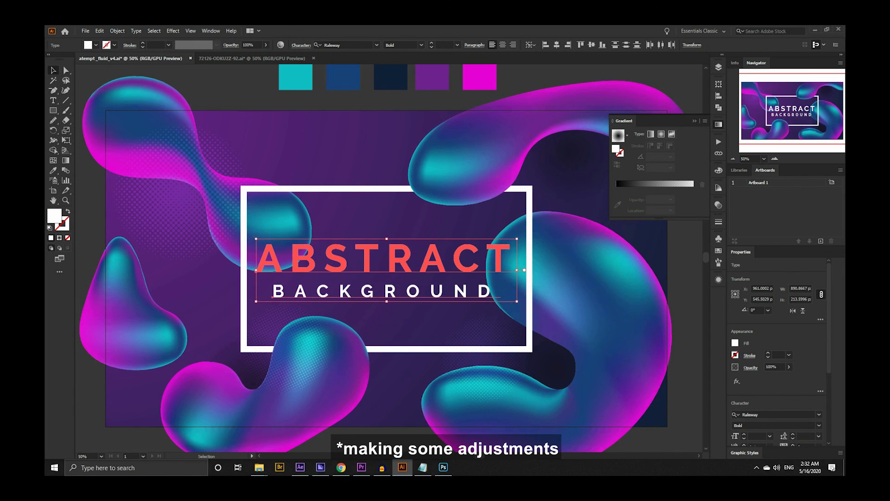
pyautogui.click(683, 292)
# Draw a 1920 × 1080 px rectangle covering the artboard and clip the artwork to it with a clipping mask.
pyautogui.scroll(-1, 651, 292)
pyautogui.moveTo(651, 292); pyautogui.dragTo(558, 288)
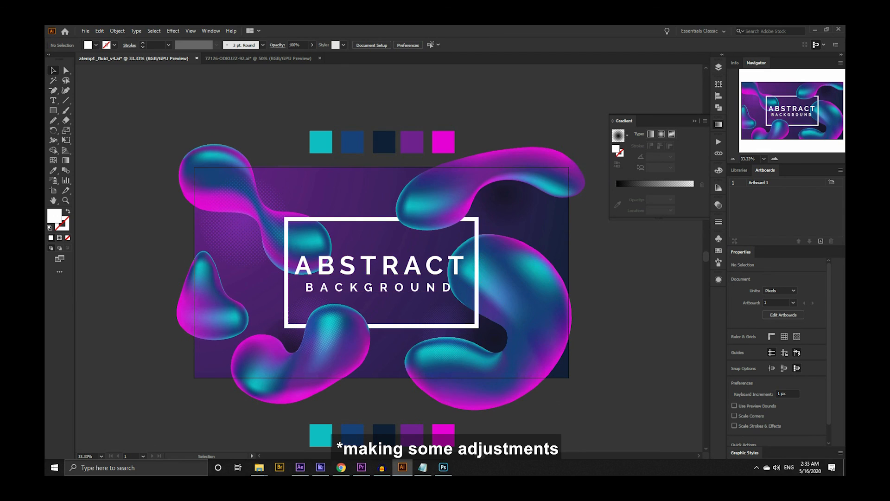
pyautogui.press('m')
pyautogui.moveTo(194, 168); pyautogui.dragTo(568, 378)
pyautogui.press('v')
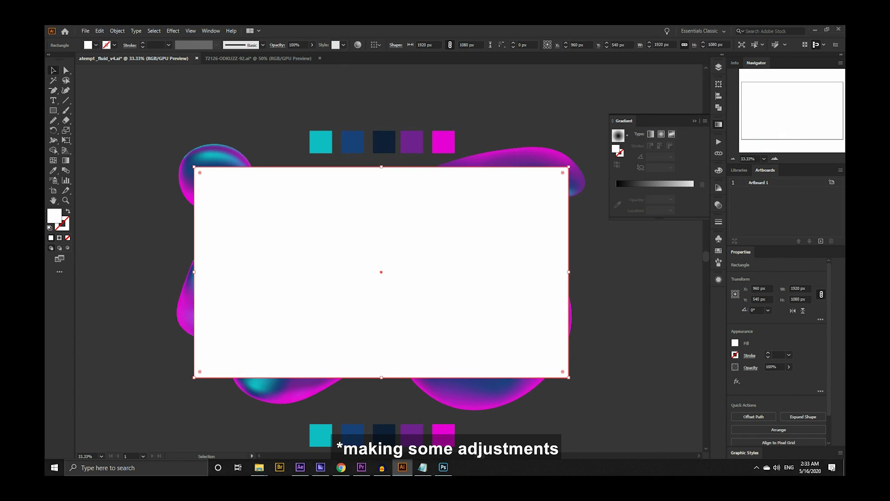
pyautogui.hotkey('ctrl', 'a')
pyautogui.hotkey('ctrl', '7')
pyautogui.hotkey('ctrl', 'shift', 'a')
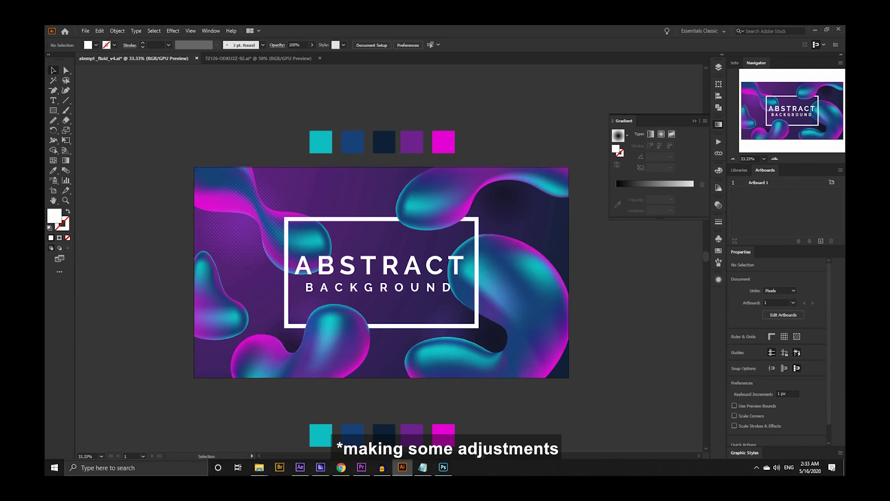
# Set the stroke of the white frame inside the clip group to 16 pt.
pyautogui.doubleClick(476, 299)
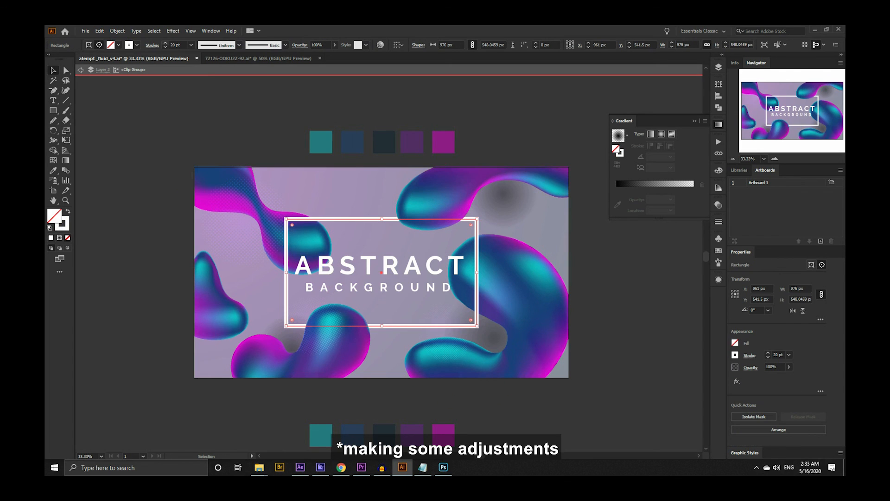
pyautogui.click(191, 45)
pyautogui.click(203, 191)
pyautogui.press('Escape')
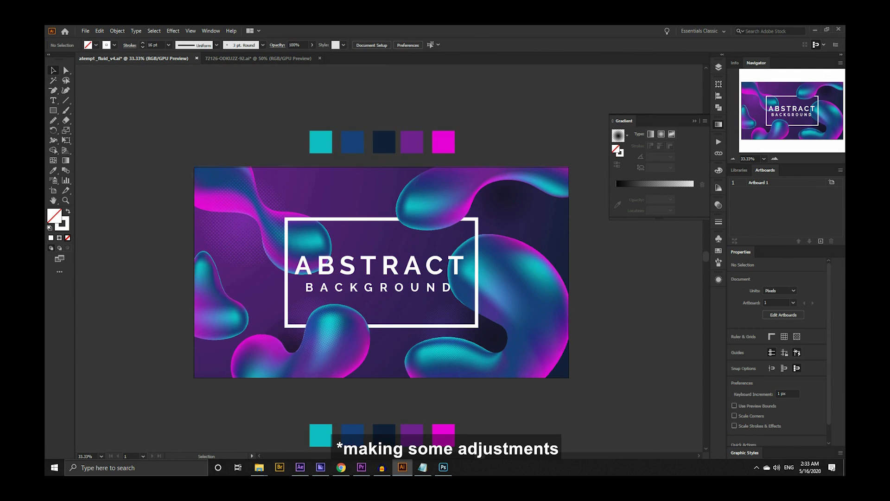